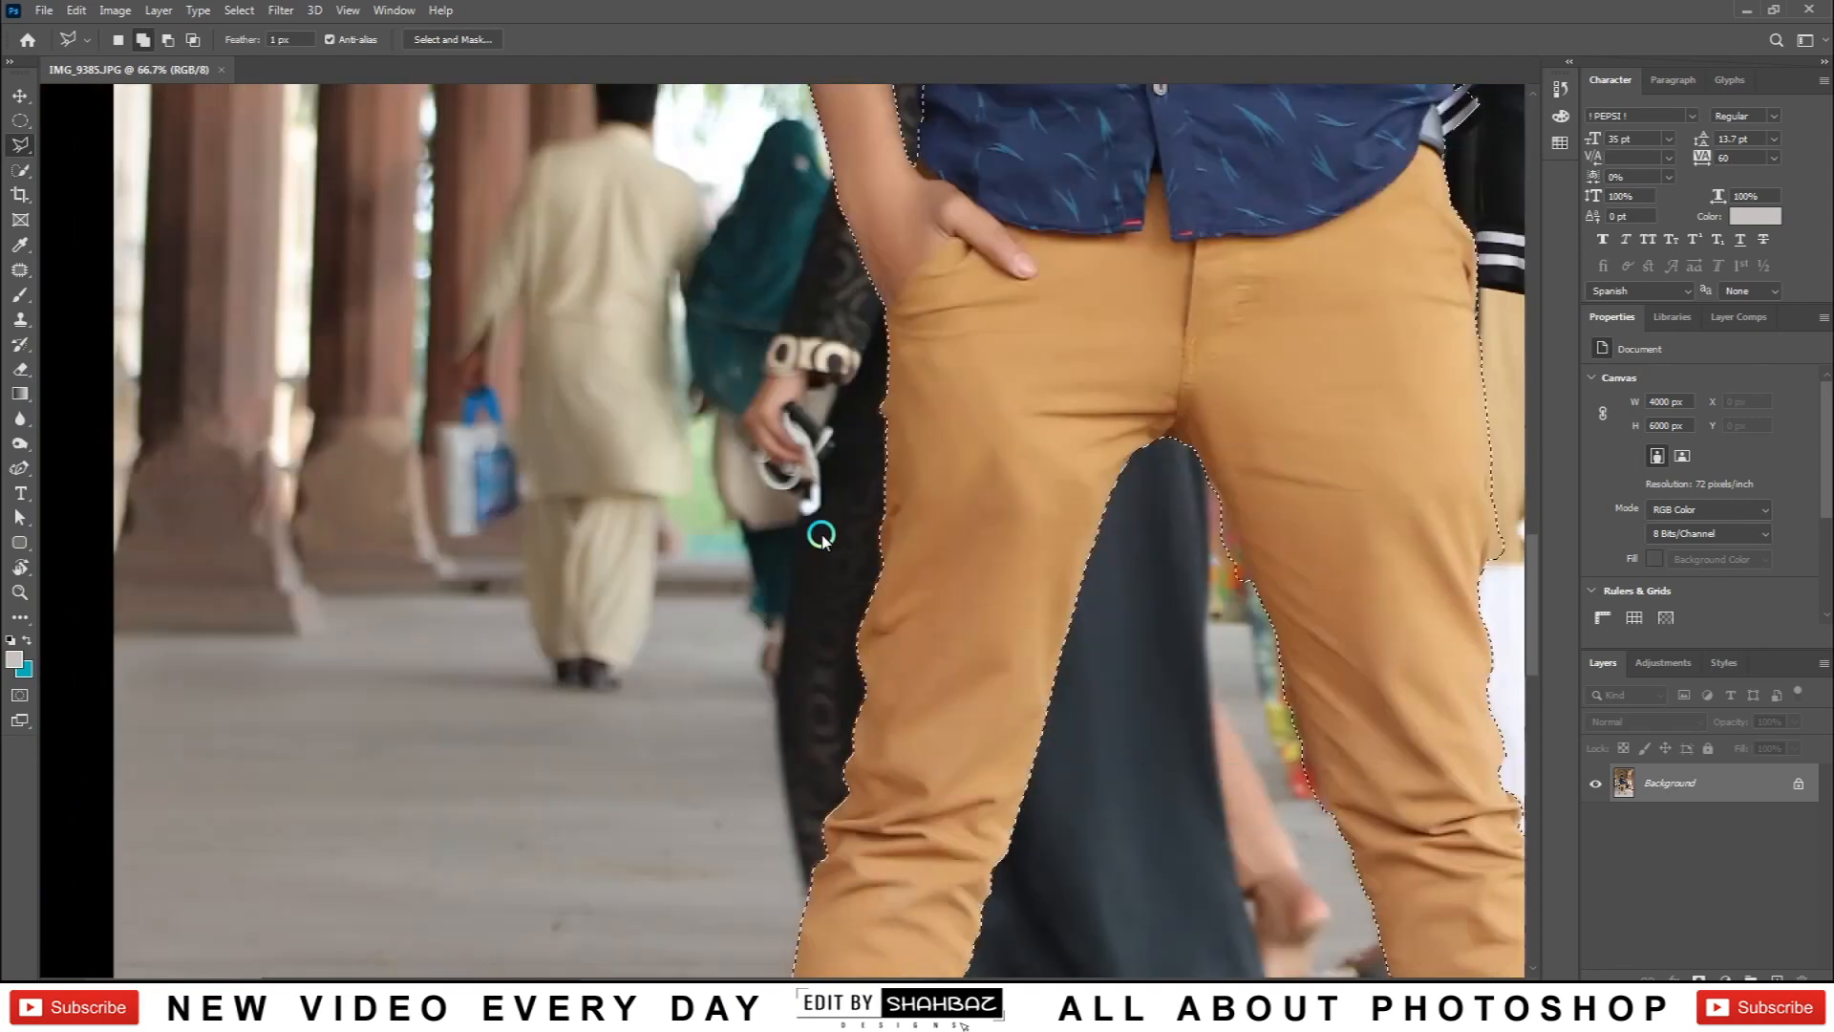
Step: Subtract the background strip along the inner edge of the right-hand trouser leg from the selection with the Polygonal Lasso
drag(716, 369, 752, 513)
key(ctrl+plus)
alt+click(813, 331)
click(877, 310)
click(911, 370)
click(973, 516)
click(1030, 707)
click(1077, 842)
drag(1098, 906, 840, 345)
double_click(839, 346)
Step: Subtract the strip of background outside the right-hand hip and thigh from the trouser selection
drag(826, 672, 692, 201)
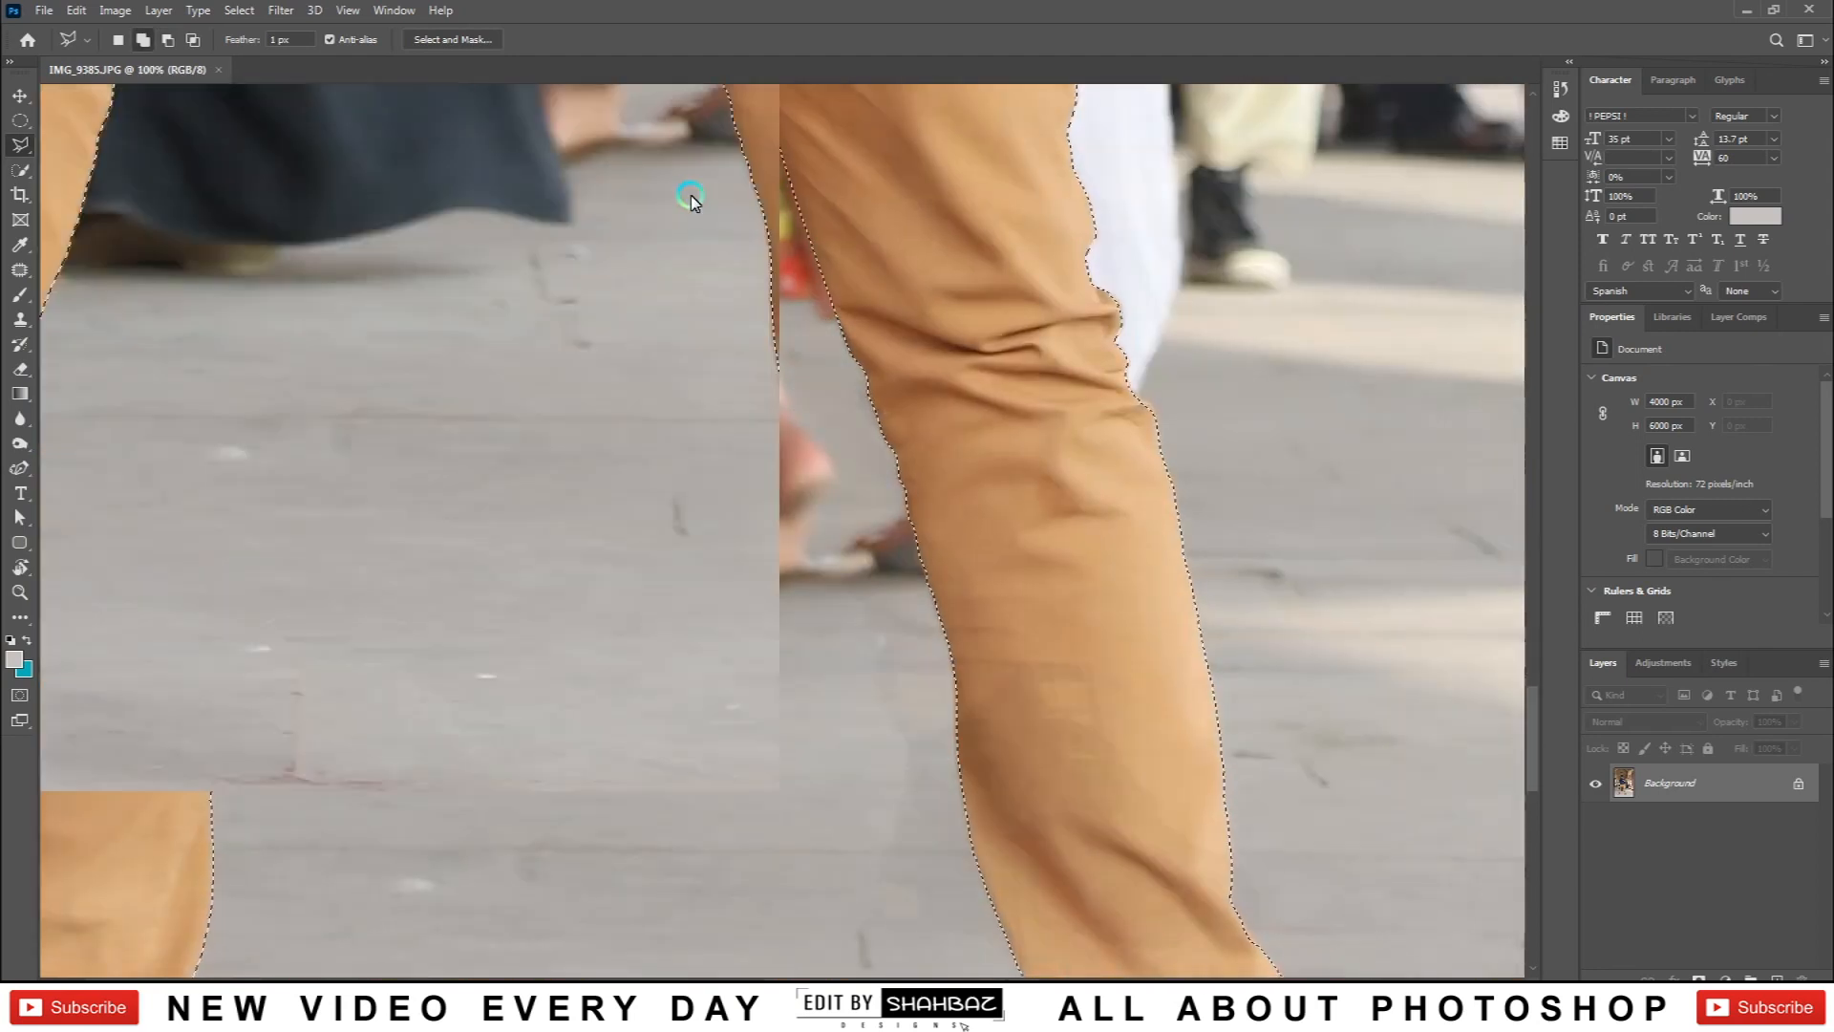
drag(889, 545, 754, 630)
drag(659, 315, 793, 840)
drag(845, 124, 882, 279)
click(897, 230)
click(842, 115)
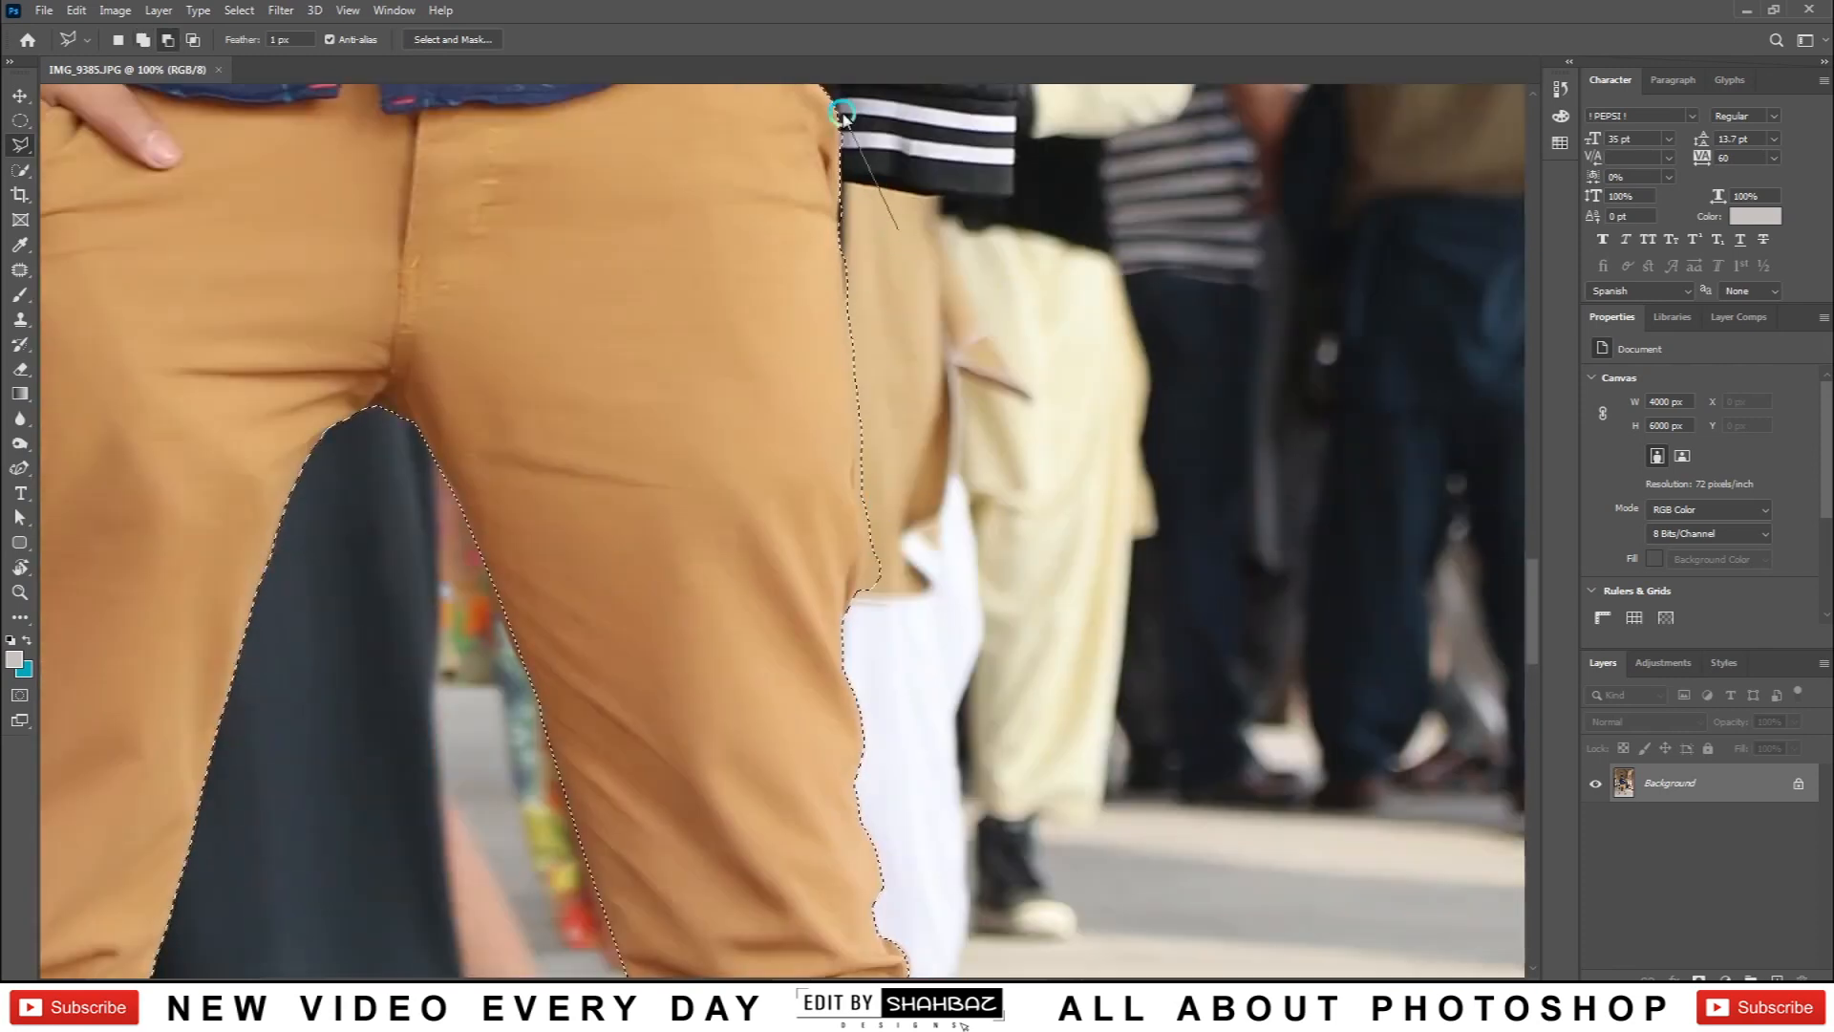
click(849, 367)
click(842, 621)
double_click(1267, 349)
Step: Add the black jacket hanging beside the man, including its striped cuff, to the selection
drag(668, 352, 752, 965)
click(890, 778)
click(994, 800)
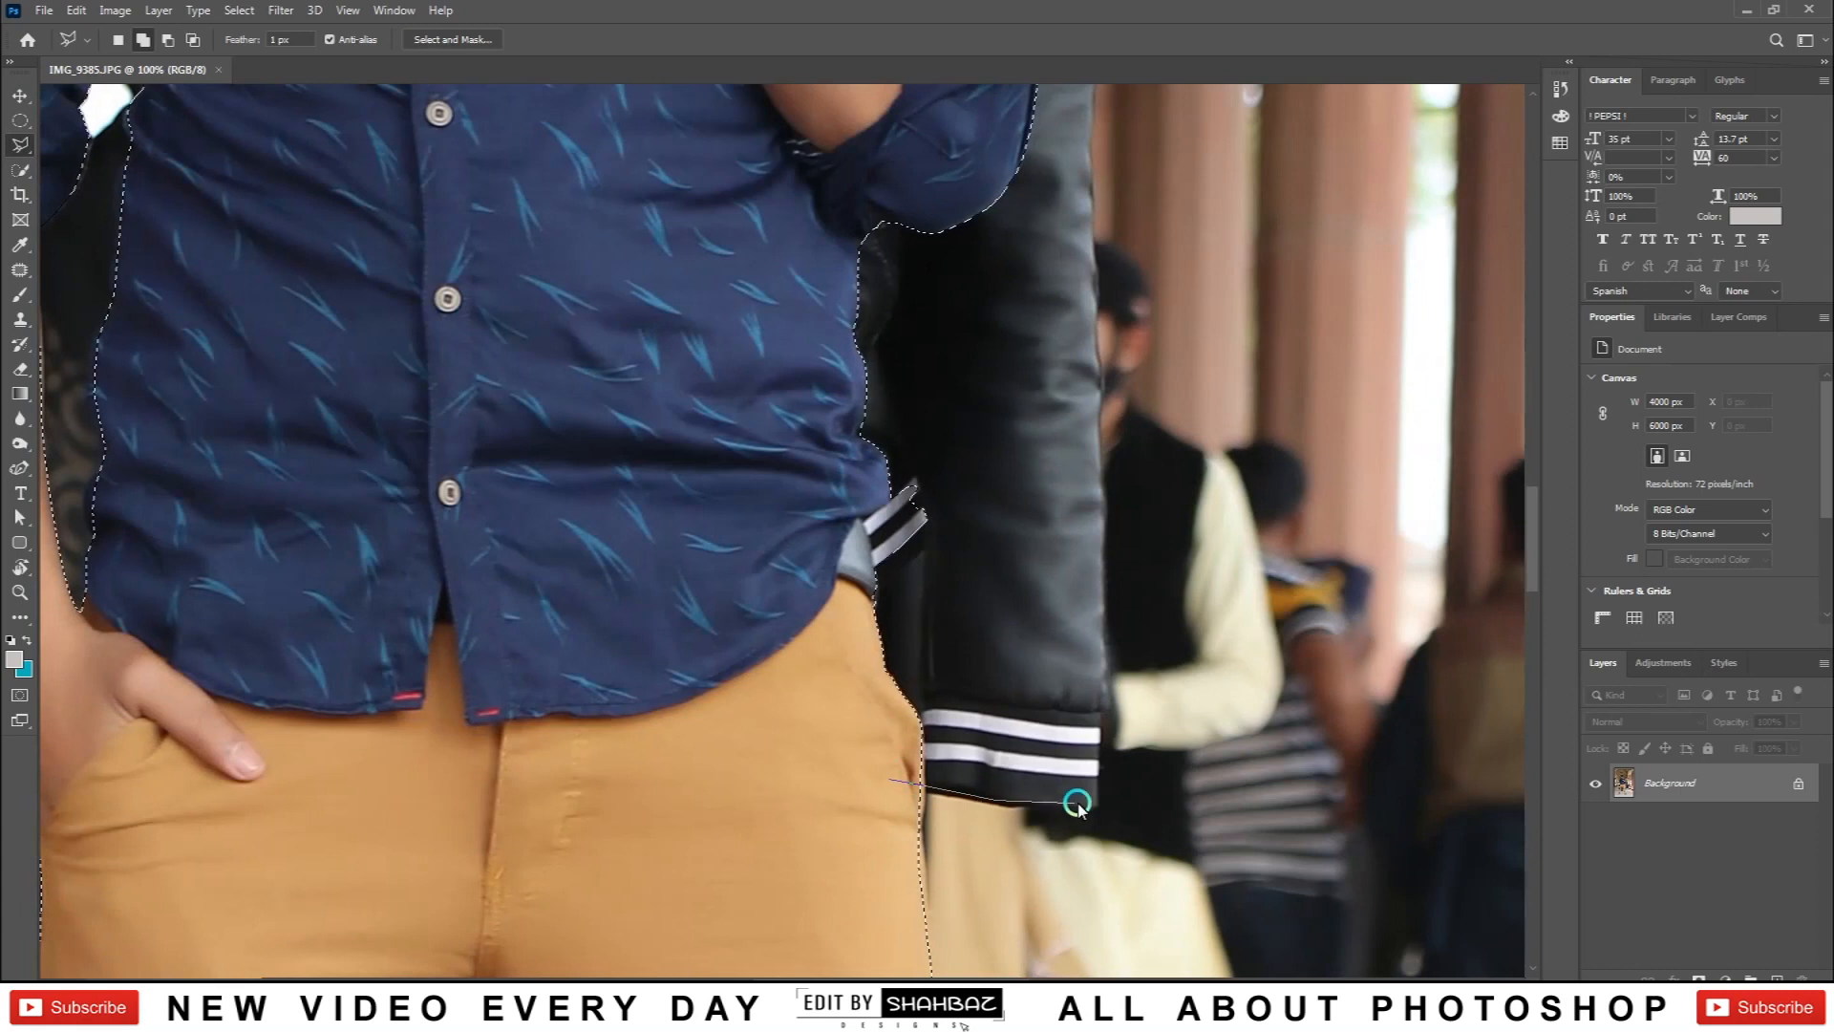
scroll(1041, 278, up, 4)
scroll(1040, 566, up, 4)
click(1055, 425)
double_click(719, 591)
Step: Add the part of the jacket slung over the man's shoulder to the selection
key(ctrl+plus)
mouse_move(844, 258)
mouse_down()
mouse_move(1322, 643)
mouse_move(975, 491)
mouse_up()
click(1216, 614)
click(1270, 649)
click(1232, 580)
click(1156, 511)
click(944, 388)
click(791, 331)
click(712, 325)
click(633, 298)
click(568, 297)
click(464, 332)
double_click(606, 498)
Step: Add the missed slivers along the collar, neck and jaw edge to the selection
drag(348, 315, 763, 642)
key(ctrl+plus)
click(767, 572)
click(802, 559)
click(844, 627)
click(870, 692)
double_click(694, 622)
drag(761, 379, 802, 680)
click(930, 411)
click(951, 409)
click(901, 638)
click(871, 691)
double_click(733, 571)
Step: Correct the selection between the top of the ear and the temple beside the sunglasses
drag(788, 109, 771, 516)
click(1040, 411)
click(1000, 379)
click(973, 389)
click(954, 410)
double_click(951, 478)
click(875, 349)
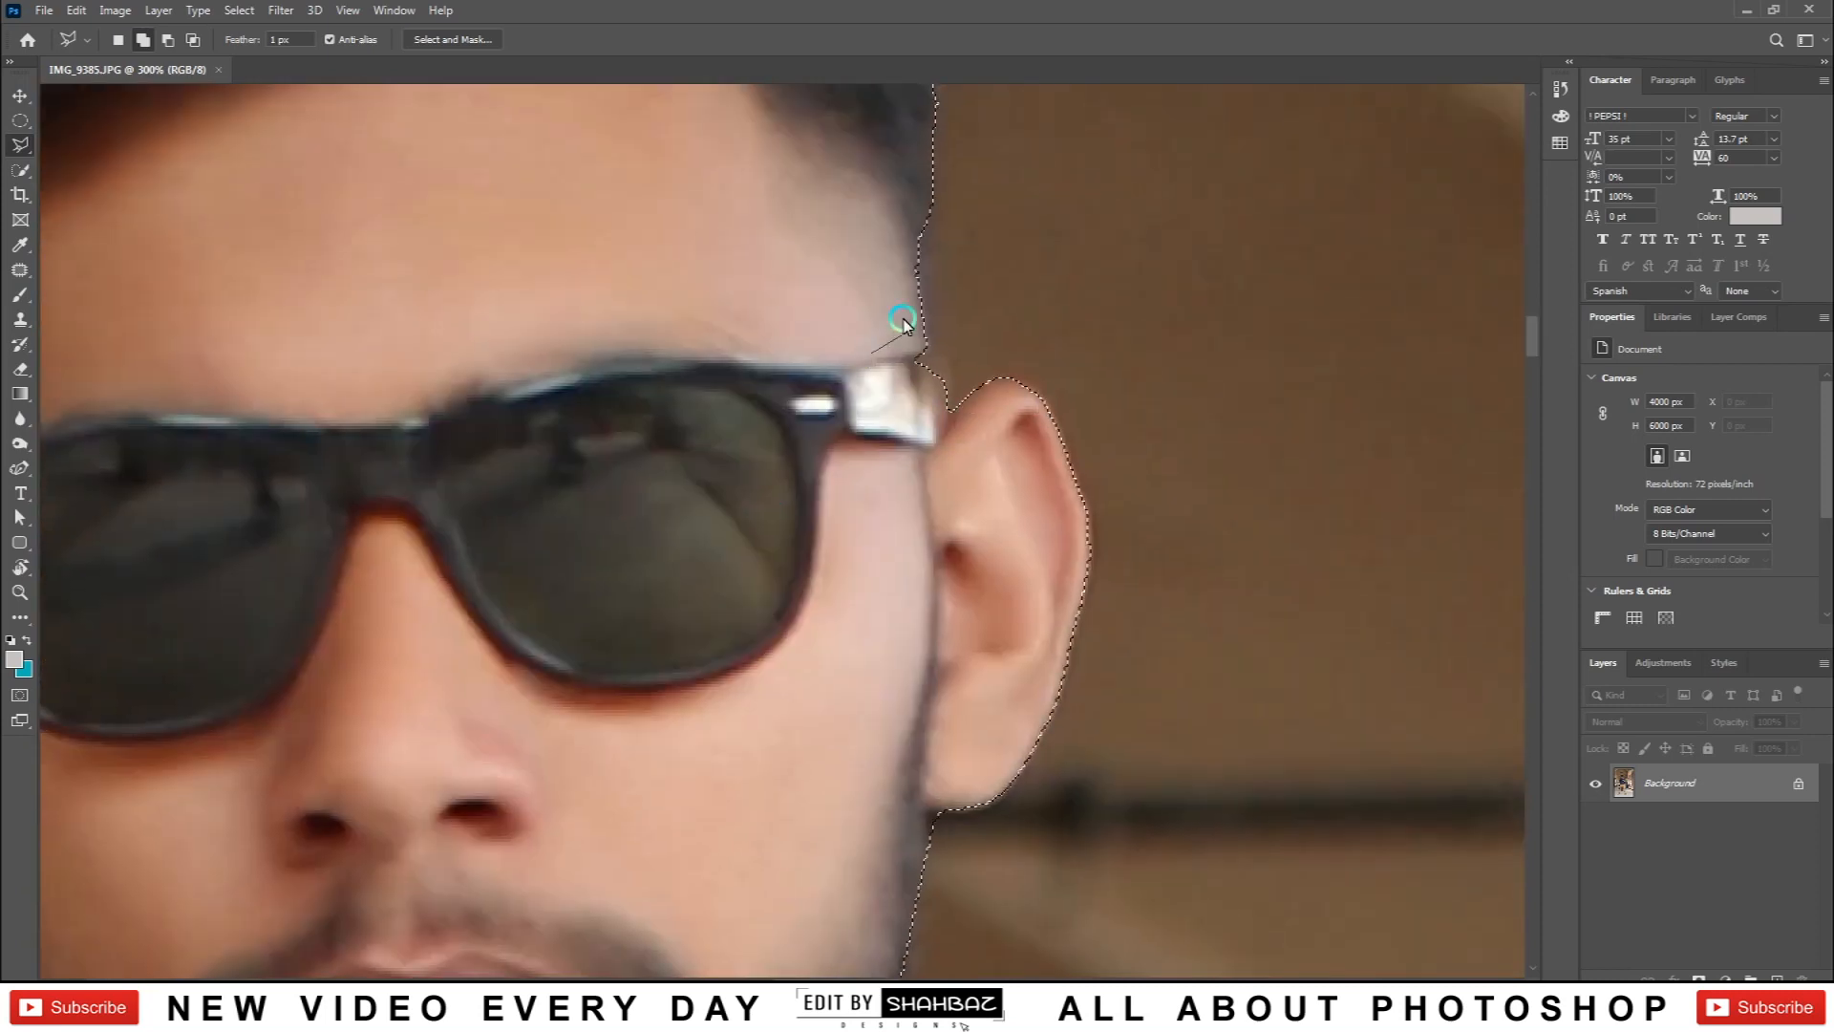
click(933, 186)
click(953, 409)
double_click(922, 425)
Step: Finish the selection along the hair edge and copy the selected man onto a new layer
scroll(676, 296, up, 5)
key(ctrl+minus)
click(935, 235)
mouse_move(919, 276)
mouse_down()
mouse_move(1024, 387)
mouse_move(1044, 508)
mouse_up()
double_click(1044, 509)
scroll(717, 449, down, 5)
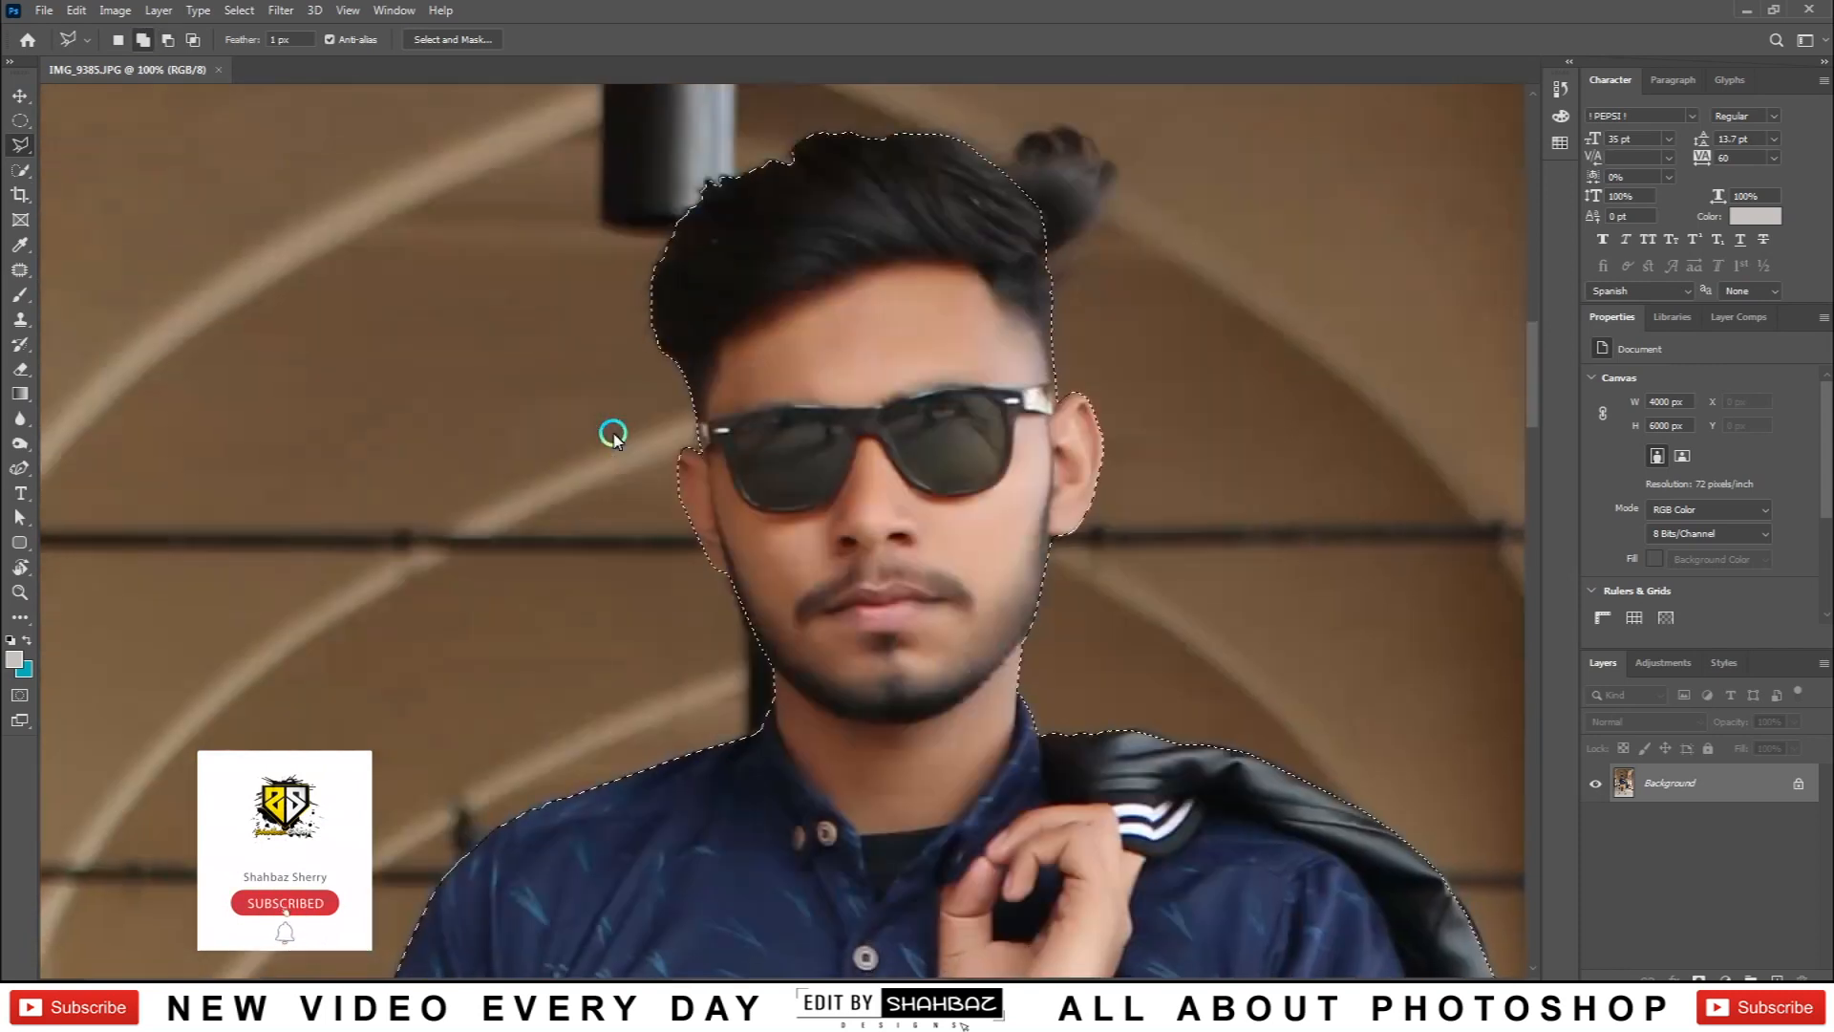
key(ctrl+j)
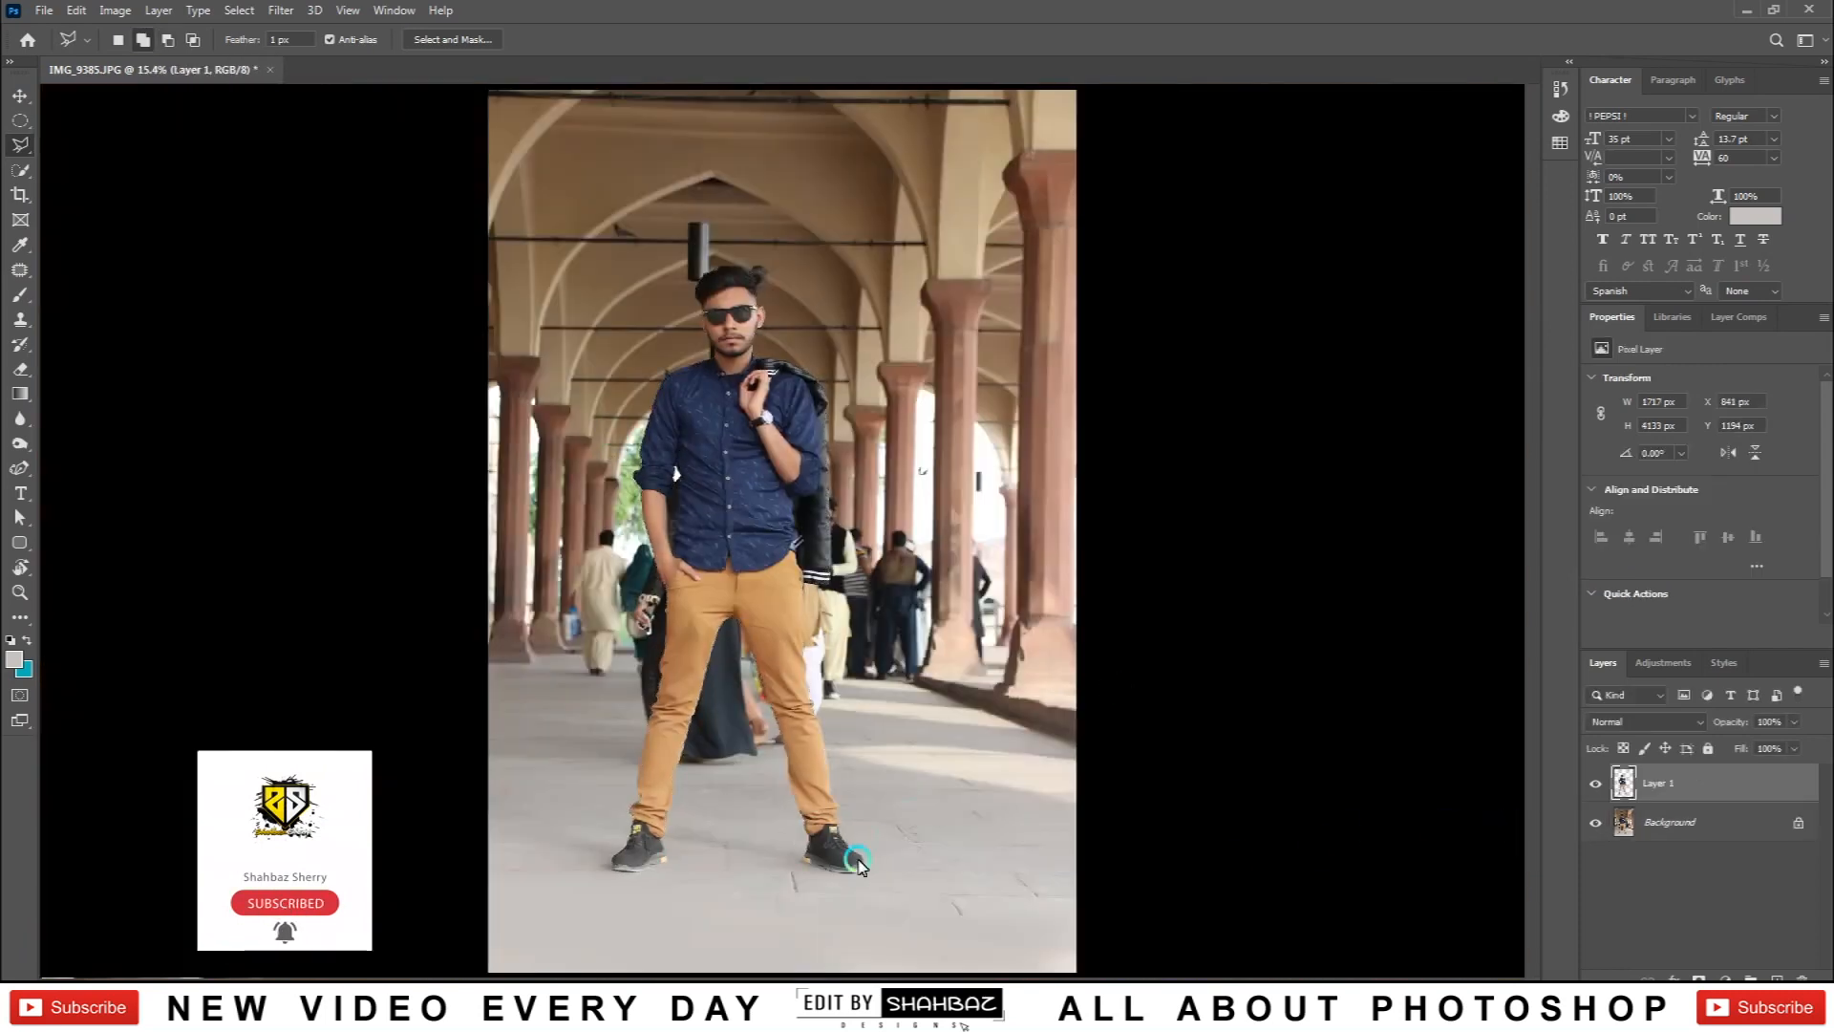
Step: Outline the floor area around the shoes on the Background layer with the Patch tool and copy it onto a new layer
click(1686, 821)
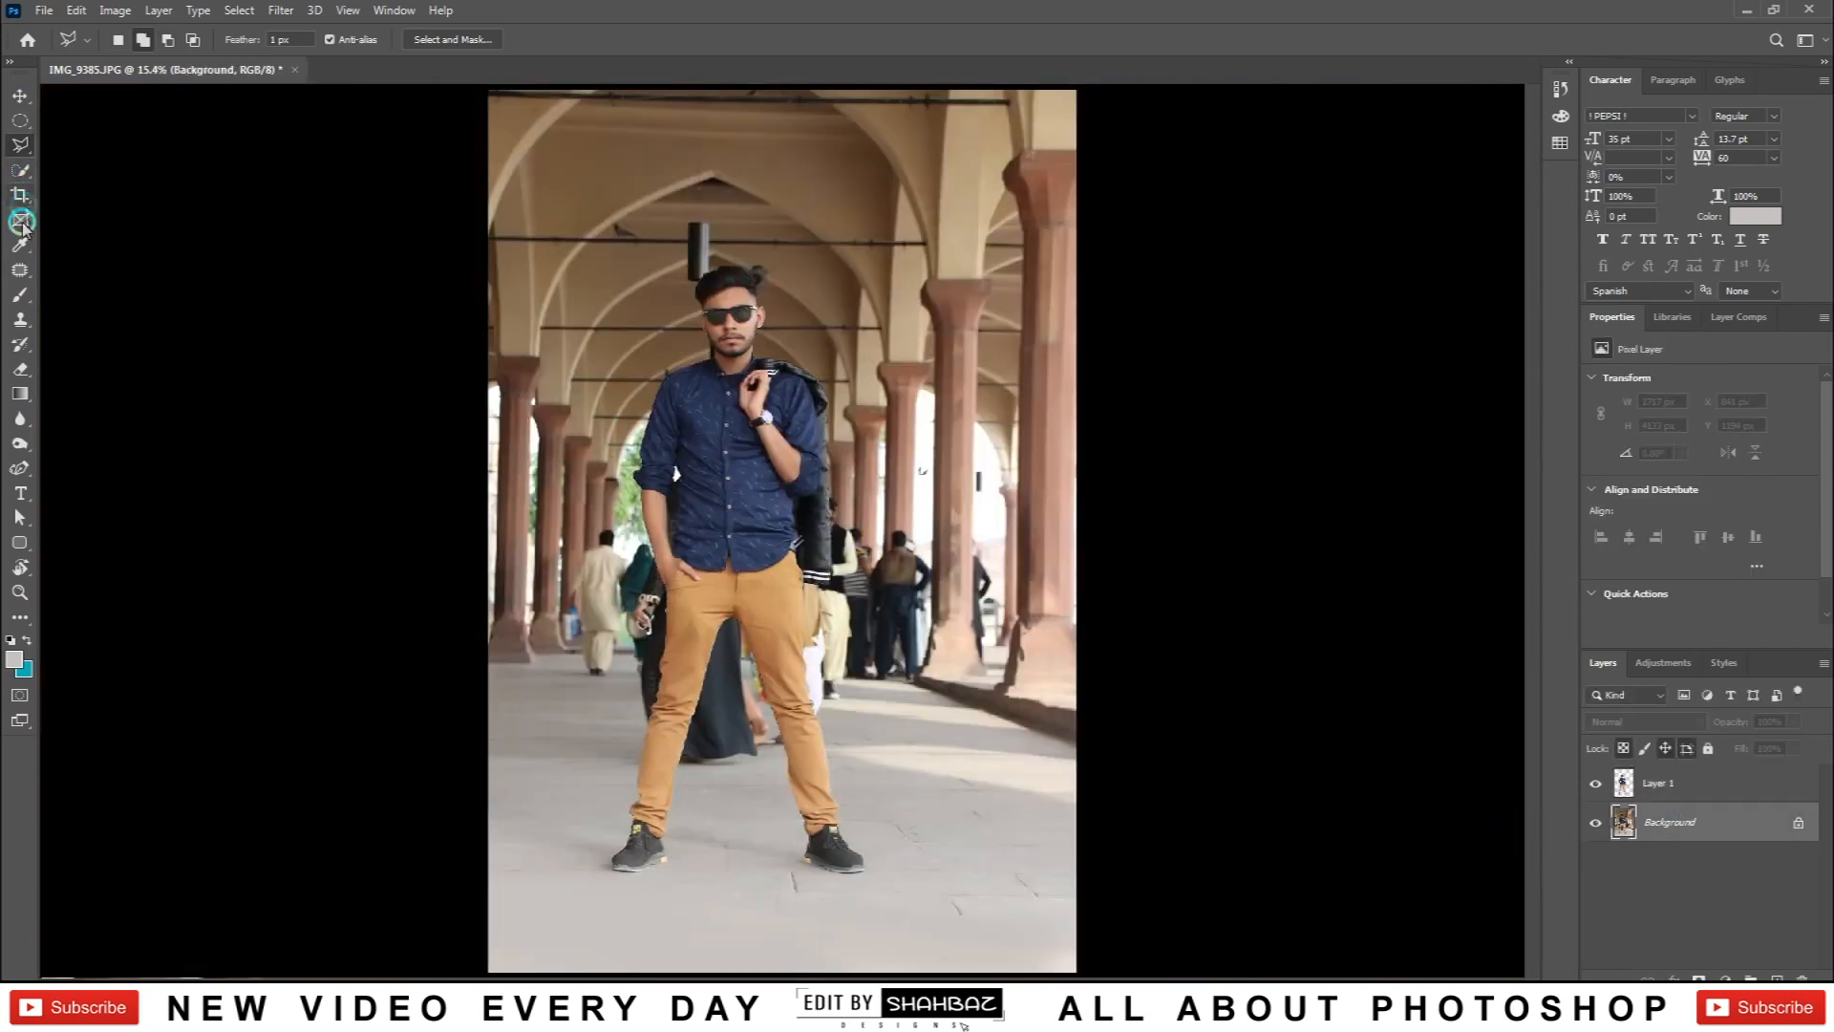
click(20, 269)
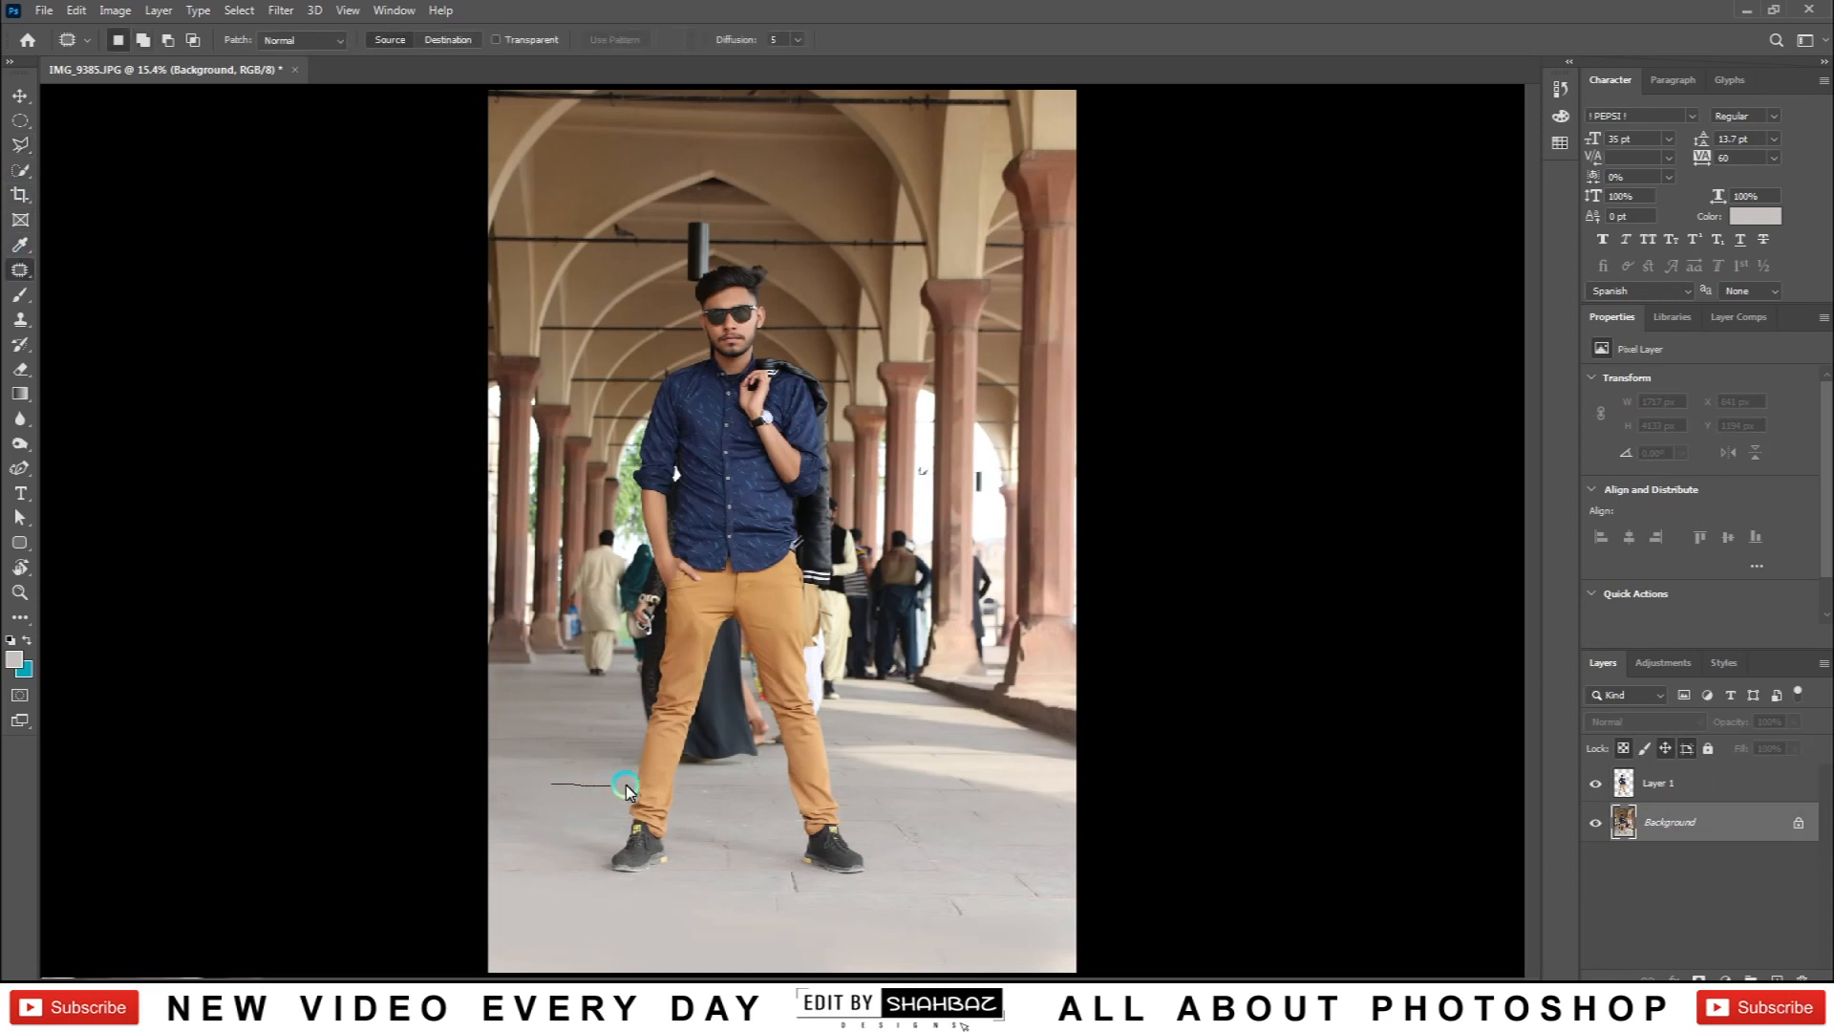
drag(534, 922, 550, 786)
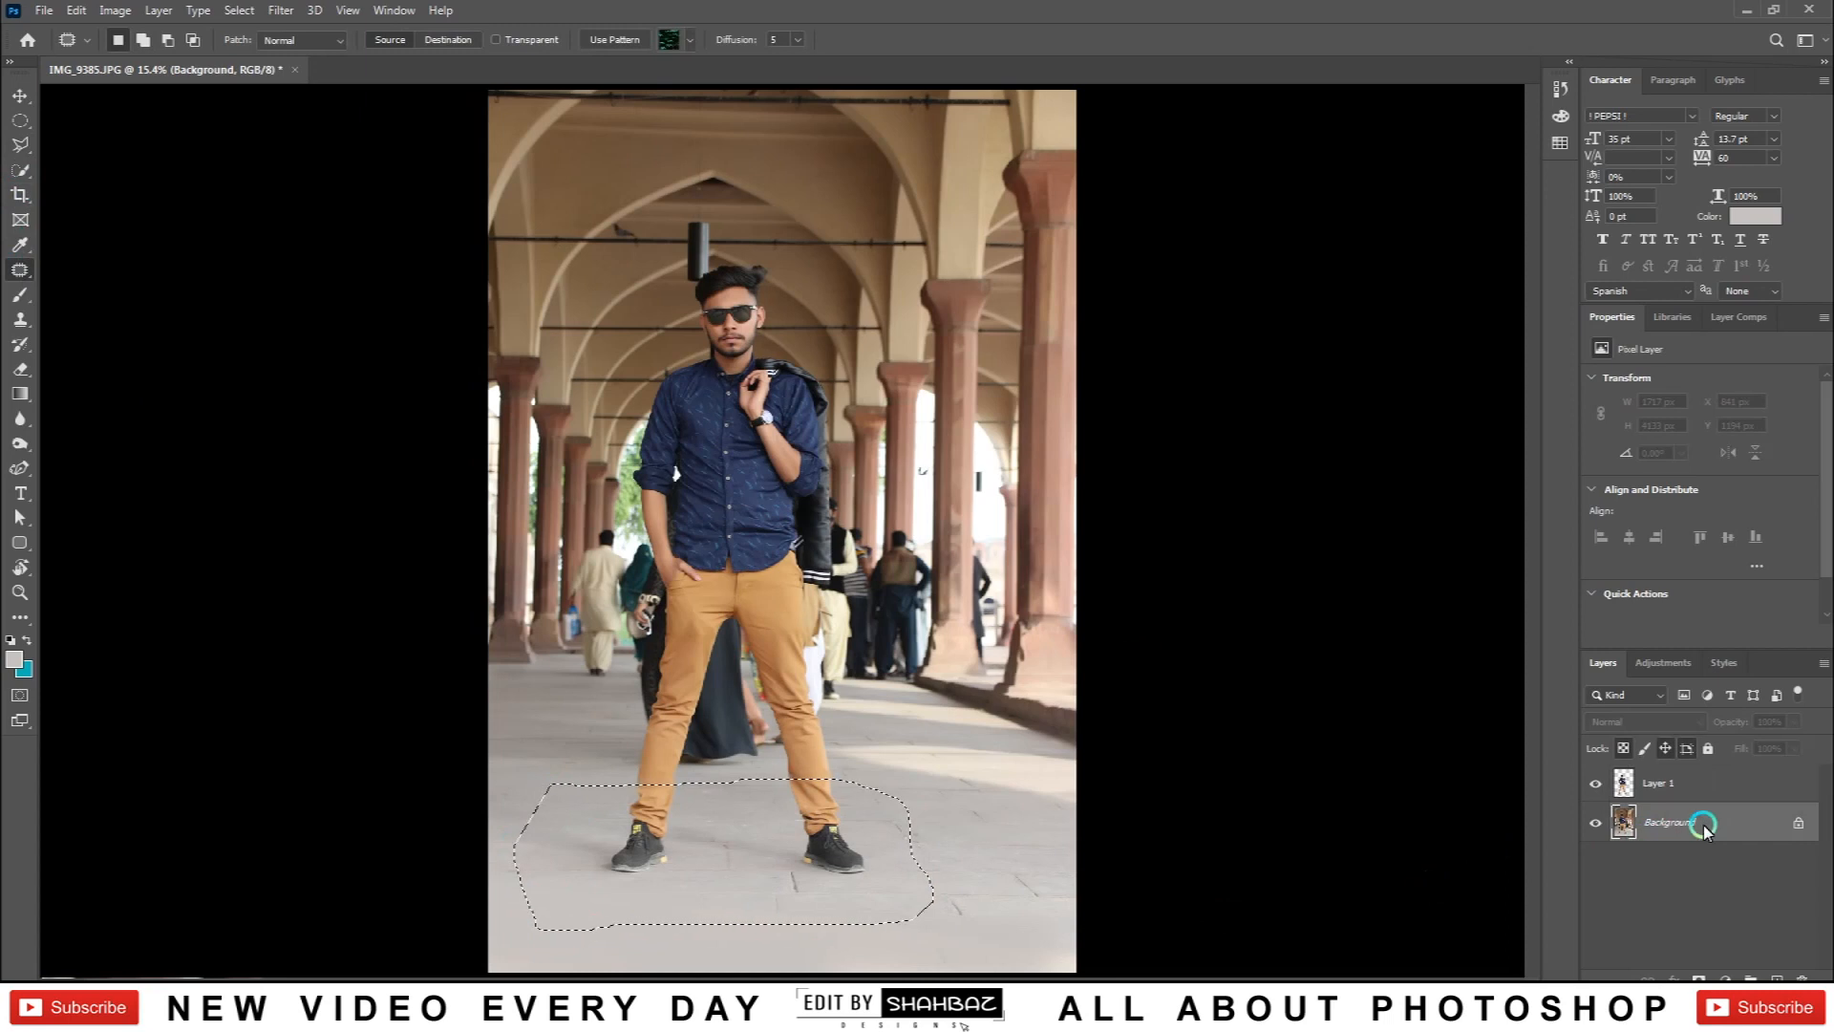
key(ctrl+j)
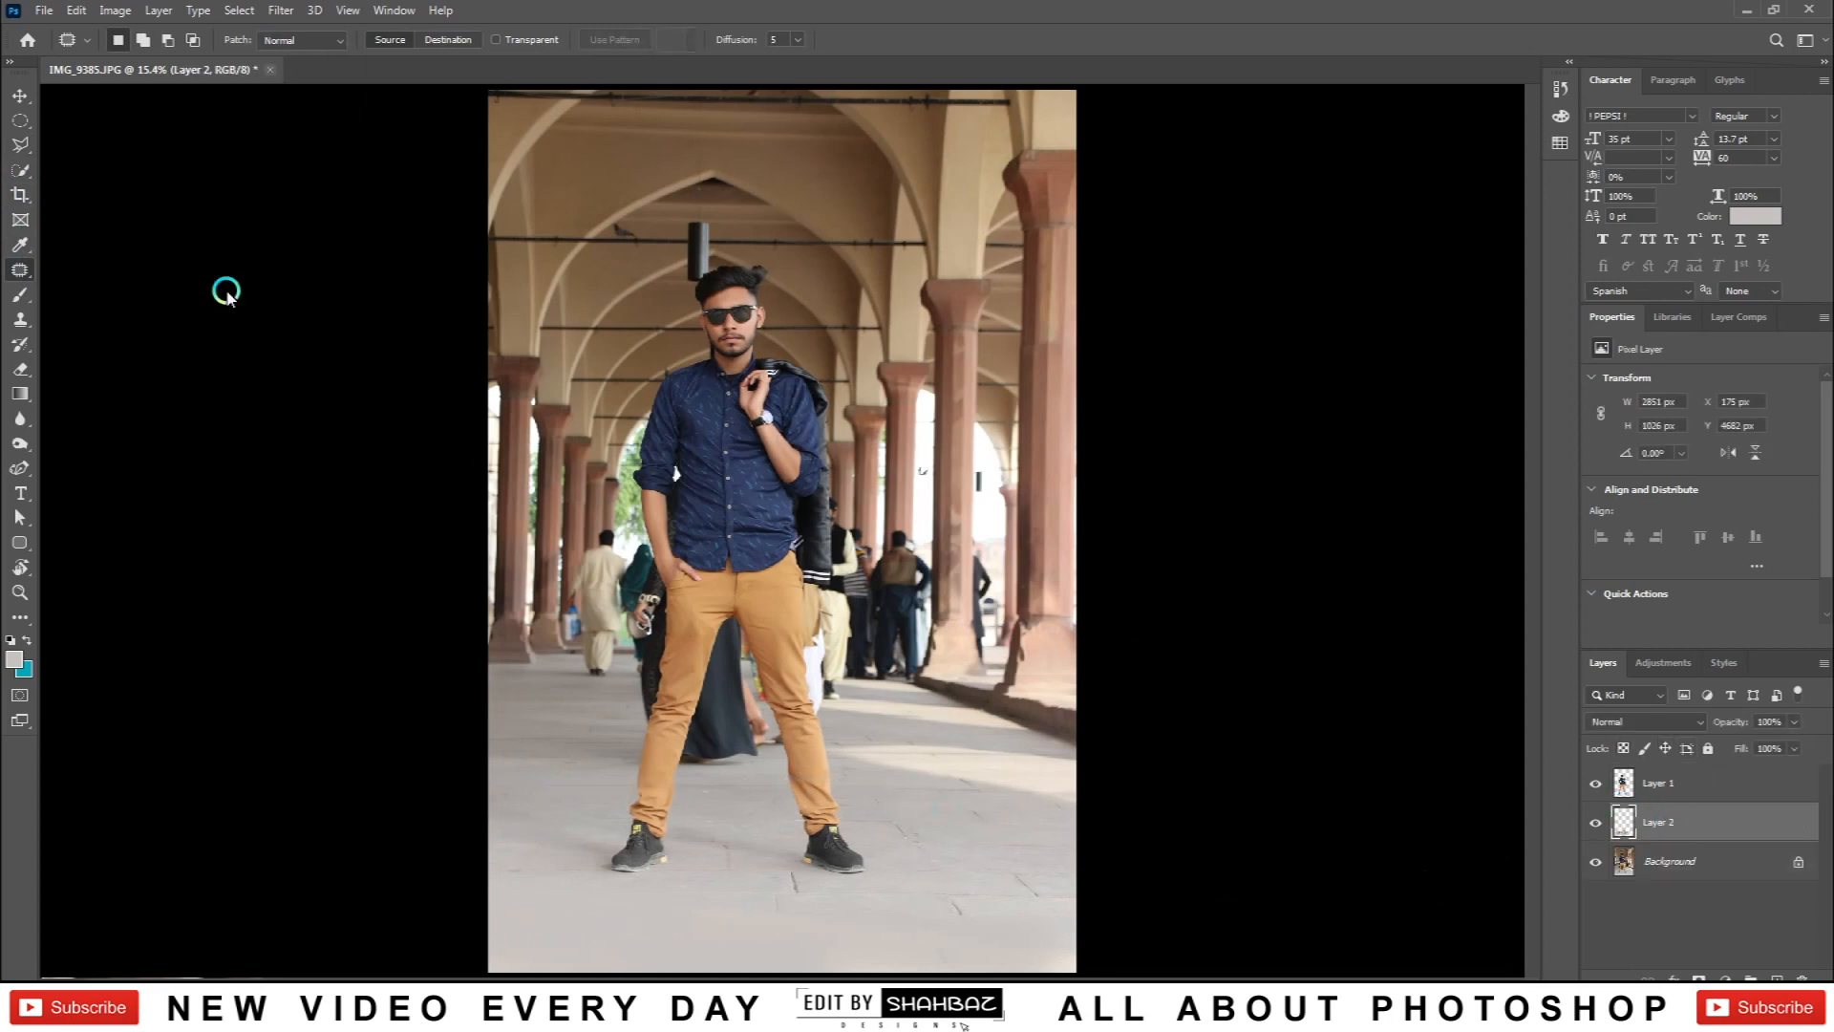
Step: Open teal street.jpg and place the street image in the IMG_9385.JPG document behind the man
click(102, 975)
drag(408, 215, 407, 430)
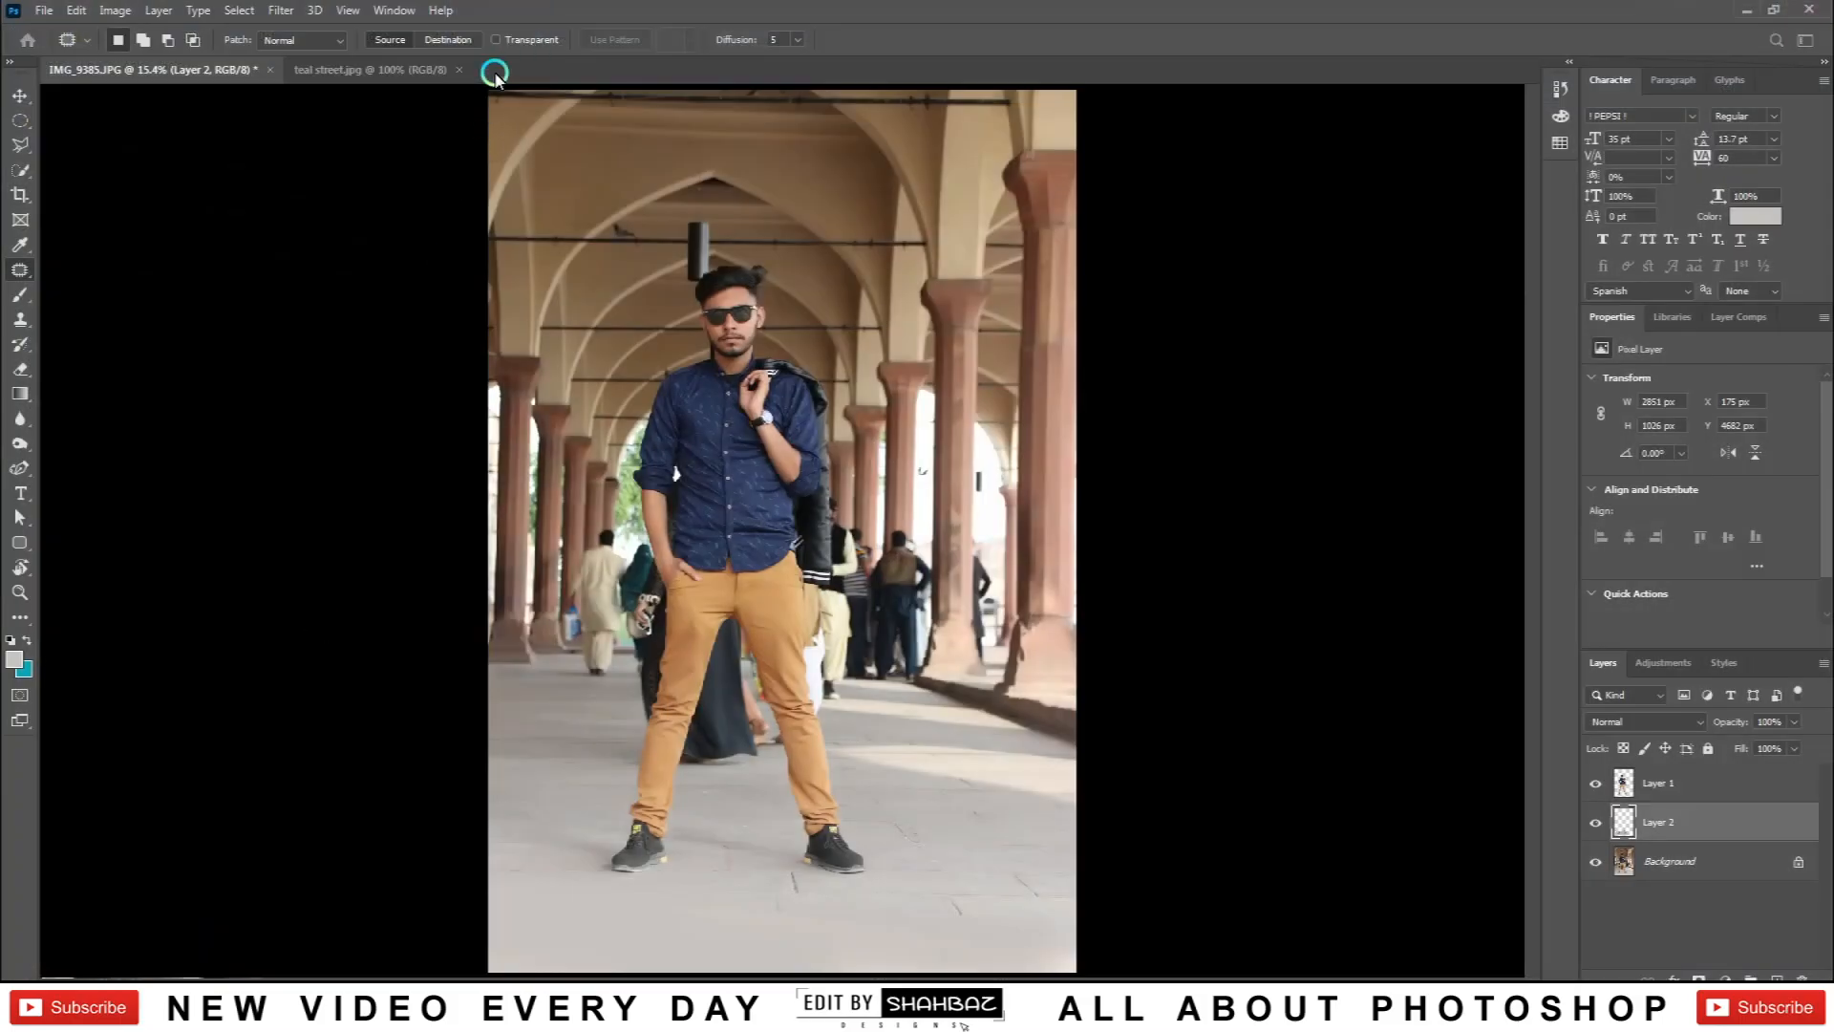
click(19, 95)
drag(626, 287, 221, 77)
drag(650, 371, 722, 376)
Step: Scale the street layer to 117.75% so it covers the full height of the canvas
click(32, 196)
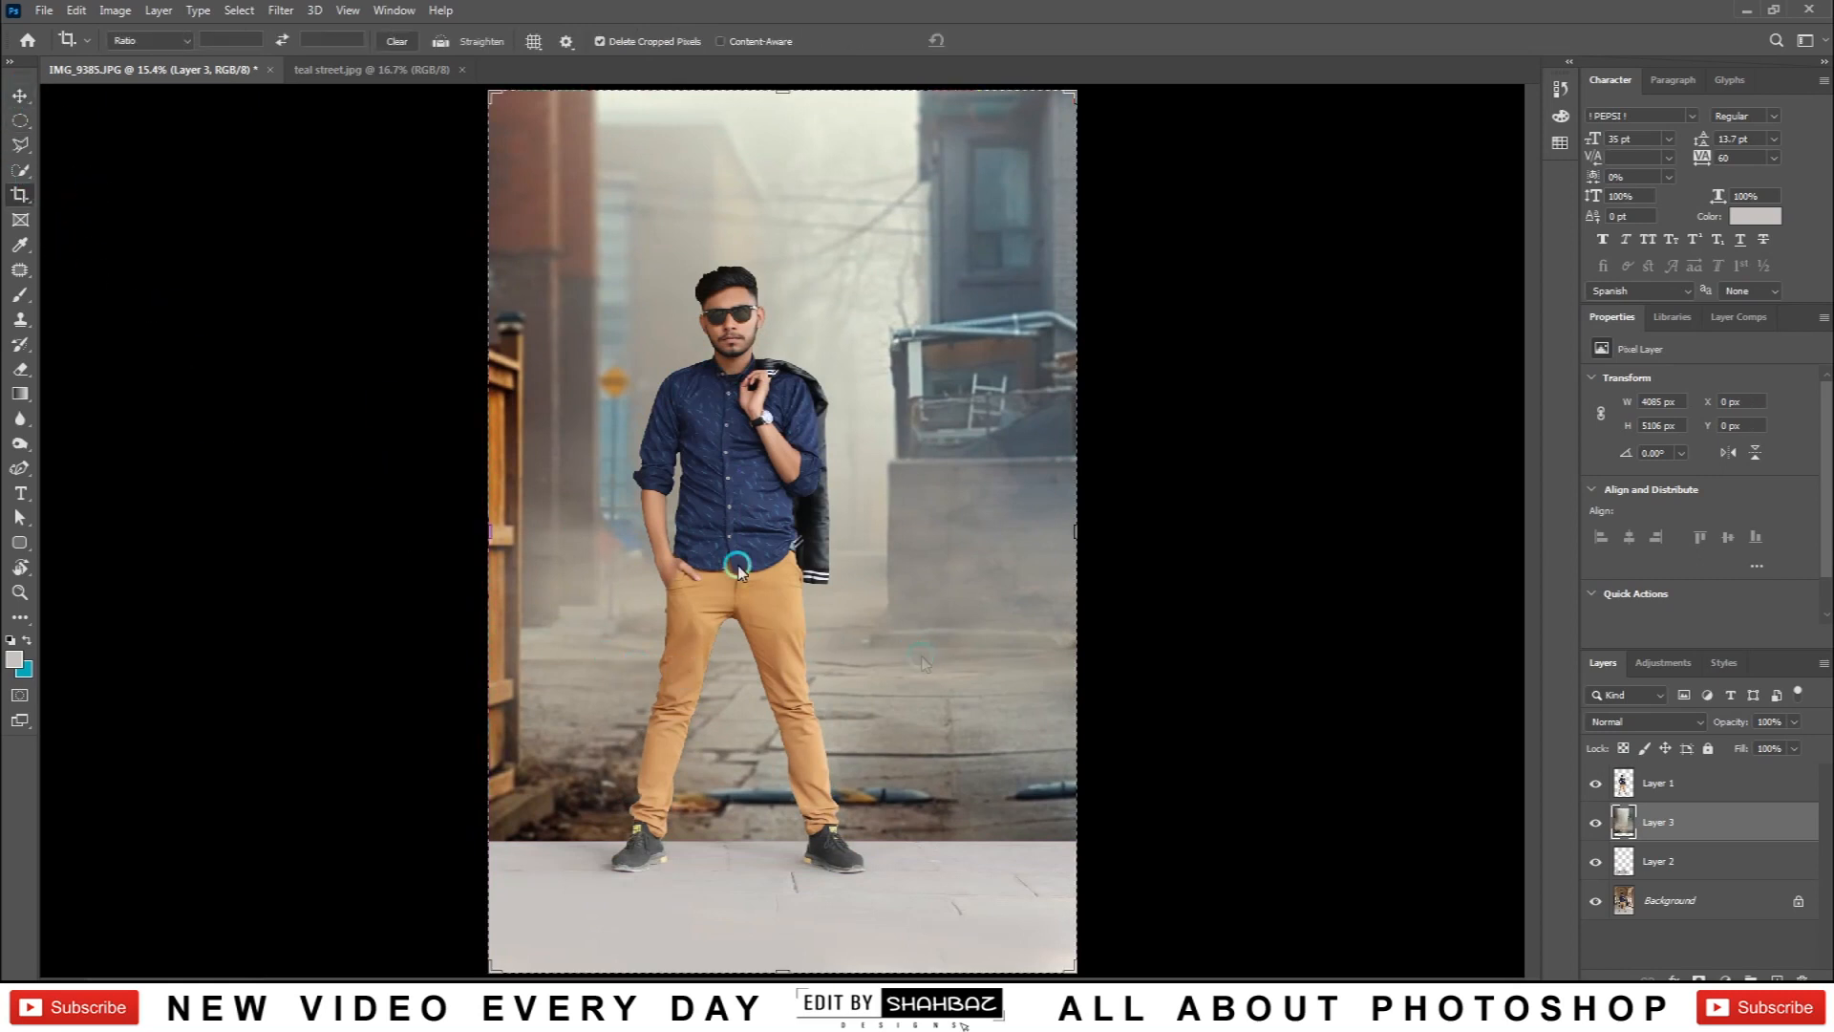
click(33, 102)
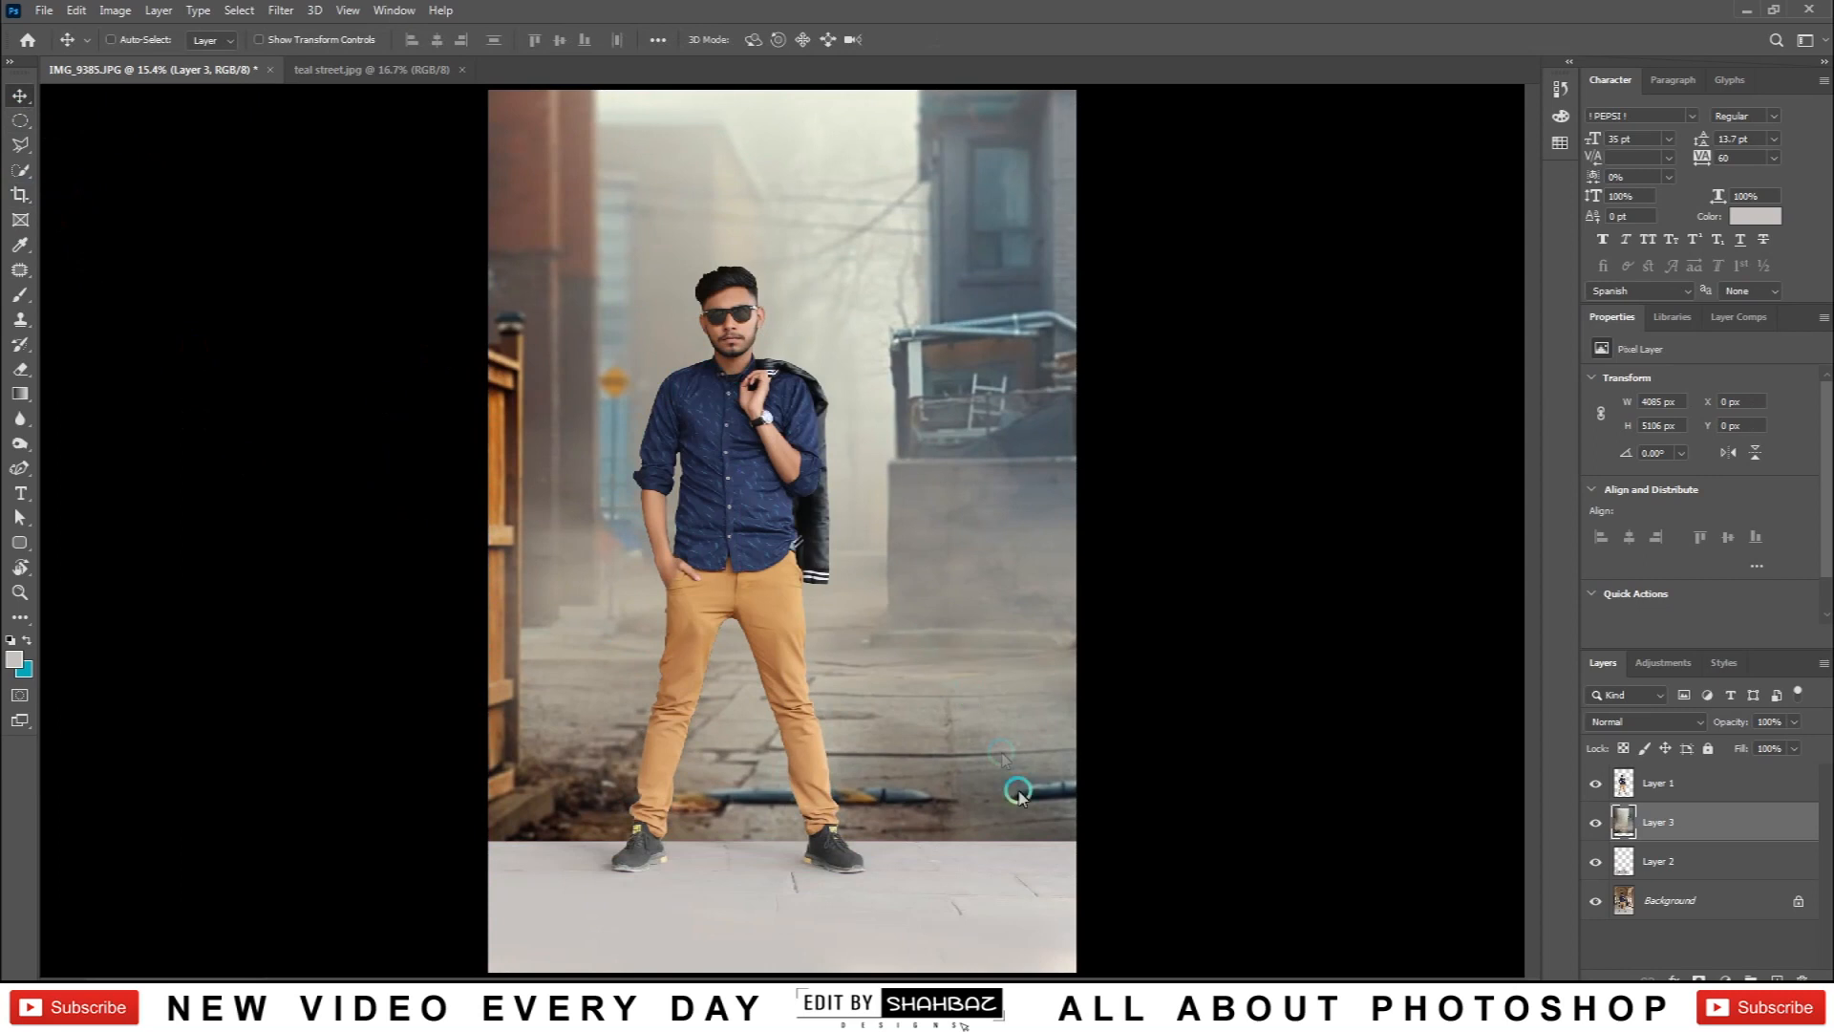
key(ctrl+t)
drag(1104, 869, 1212, 968)
key(Return)
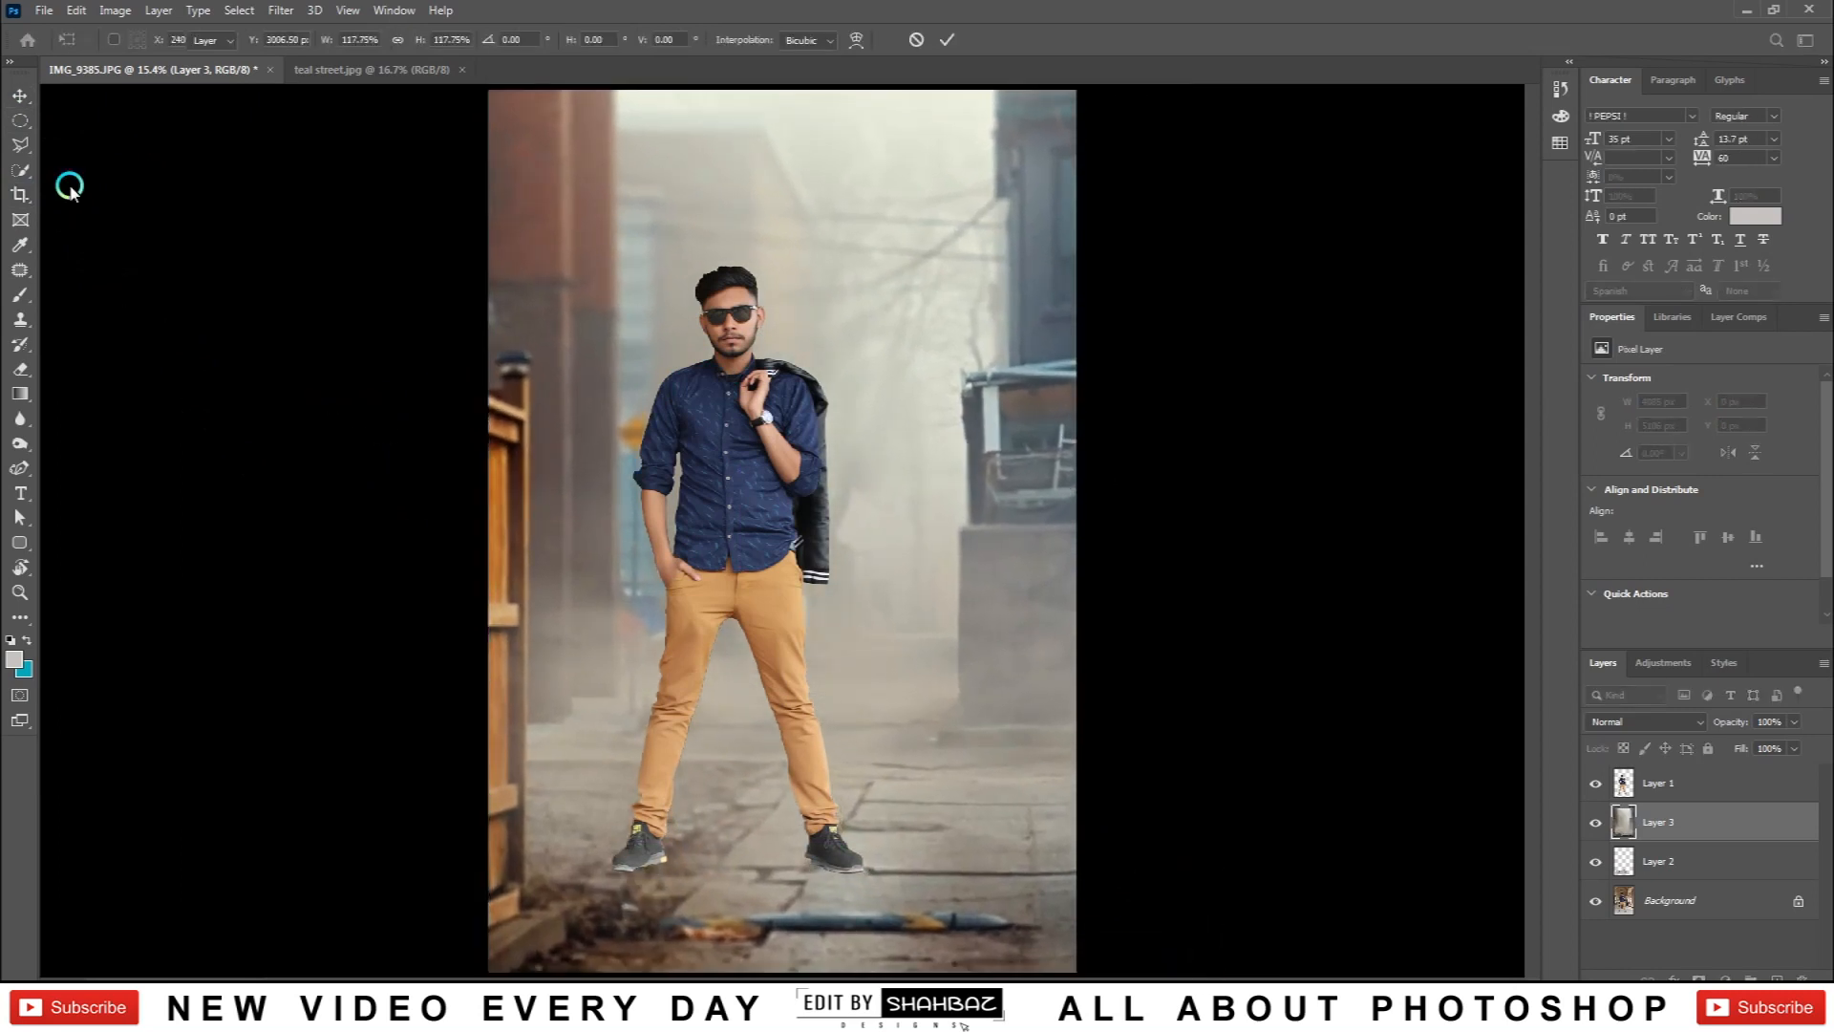
Step: Widen the canvas on both sides with the Crop tool to show more of the street
click(19, 194)
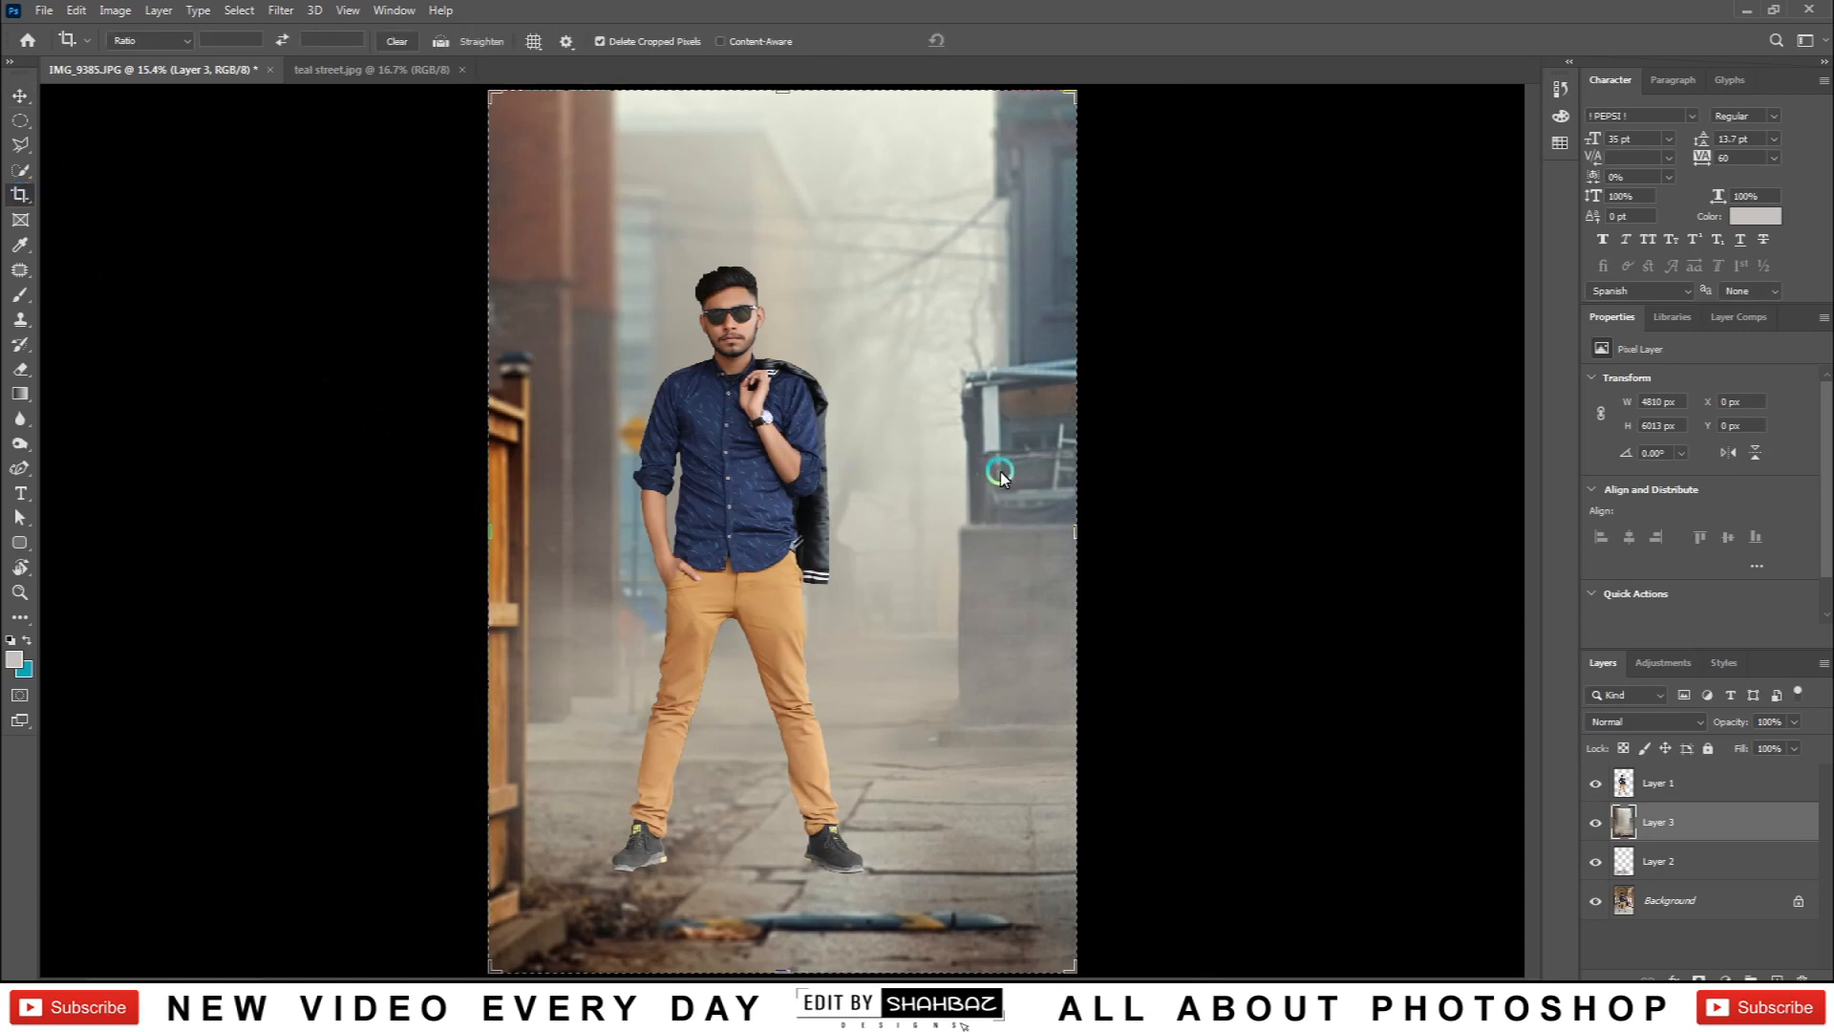
drag(1090, 534, 1105, 524)
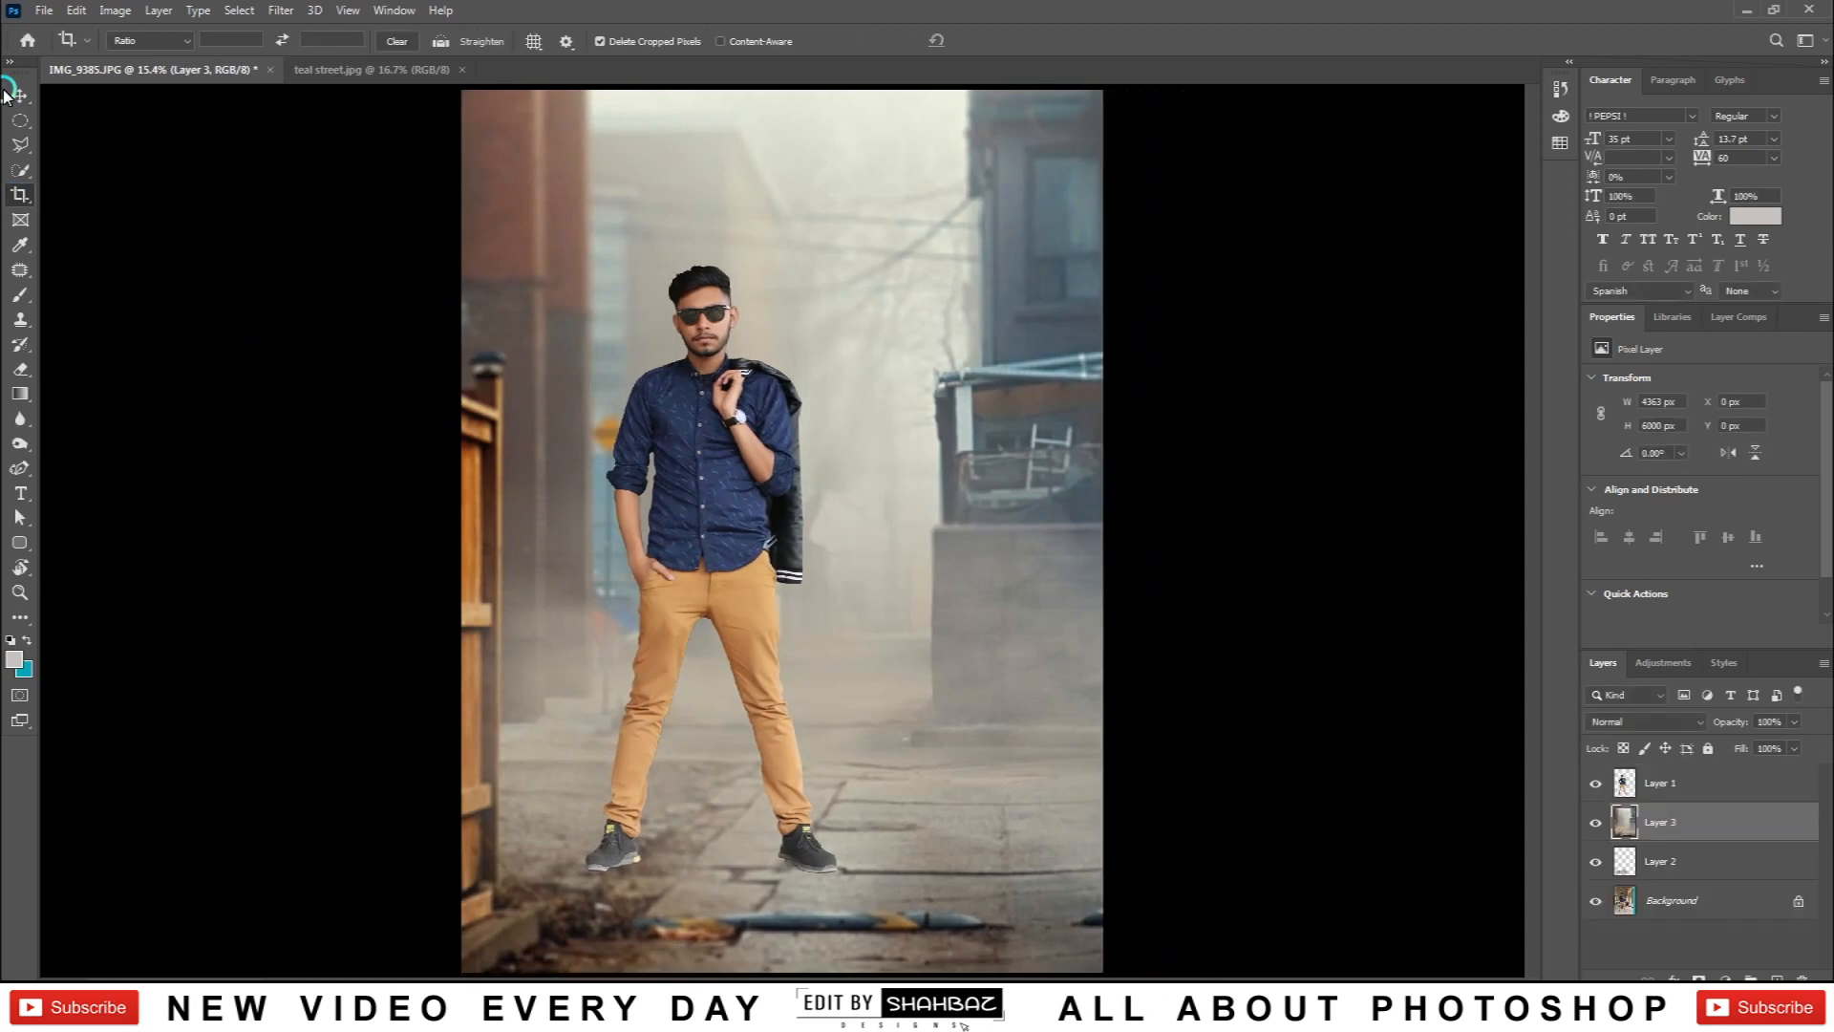
click(20, 93)
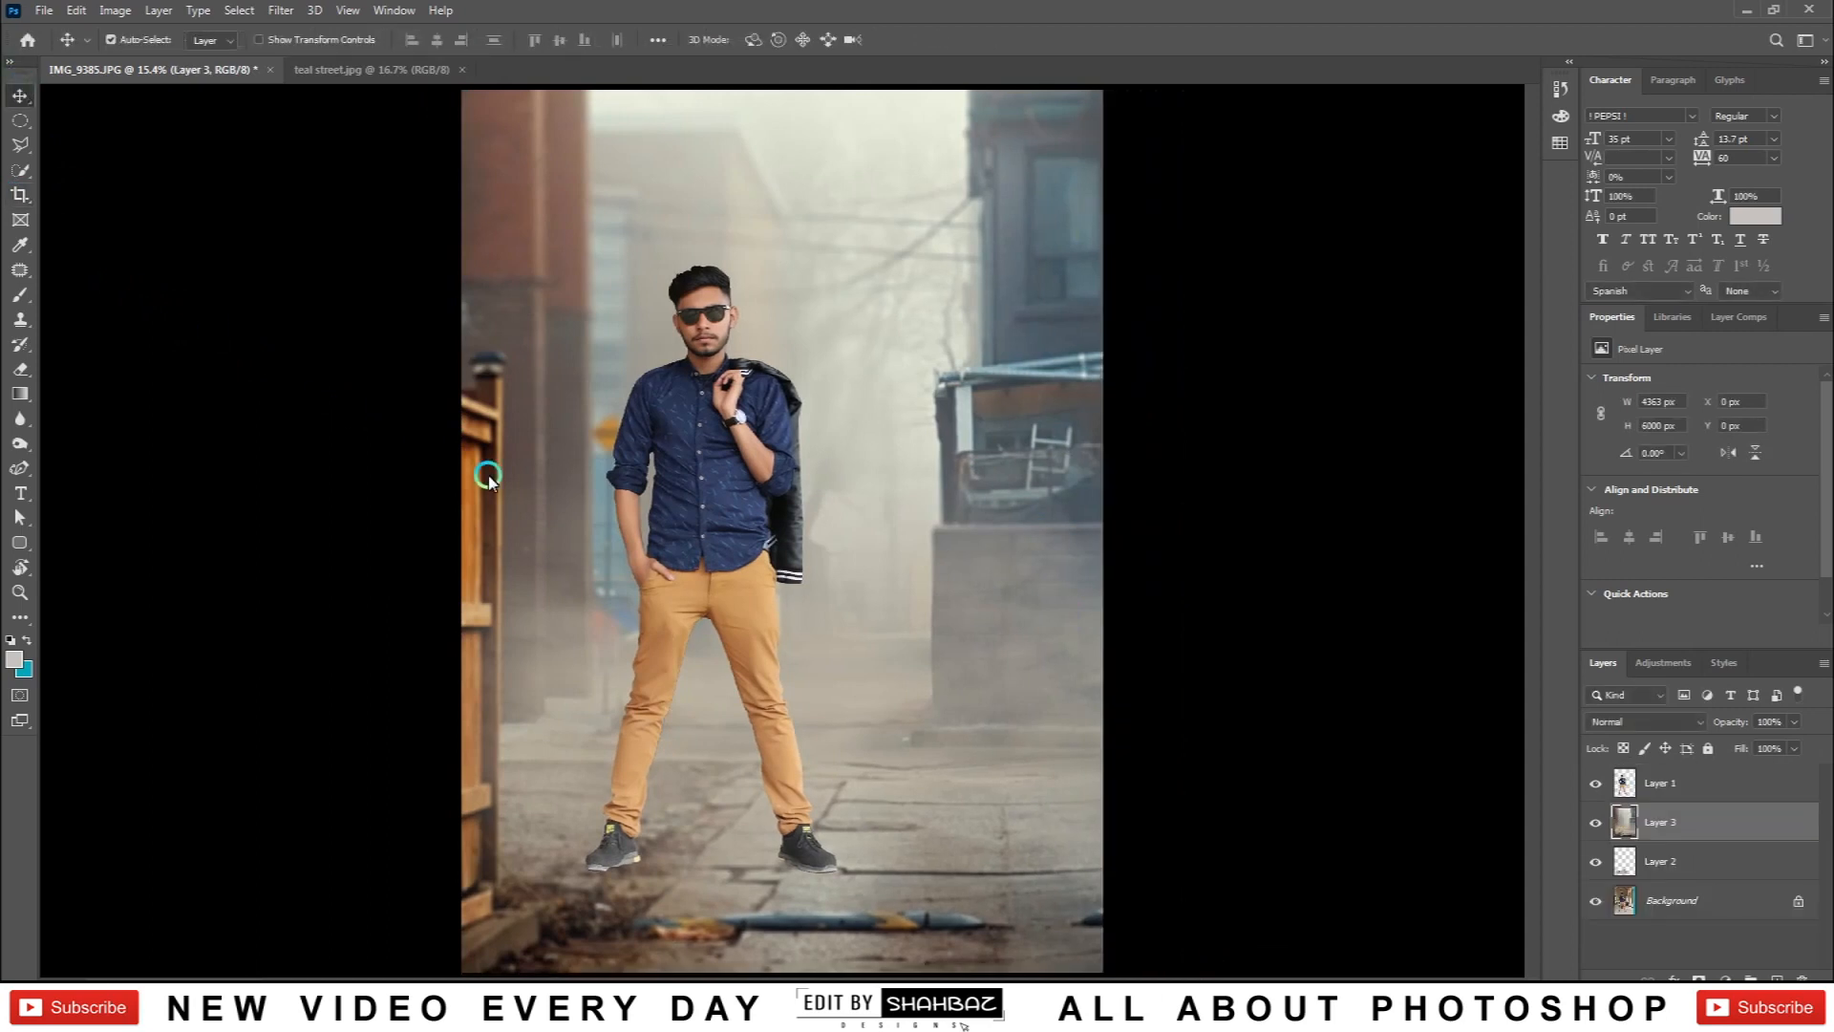
Step: Place Layer 3 beneath Layer 2, and move Layer 1 and Layer 2 together slightly right and down in the scene
drag(1662, 824, 1687, 872)
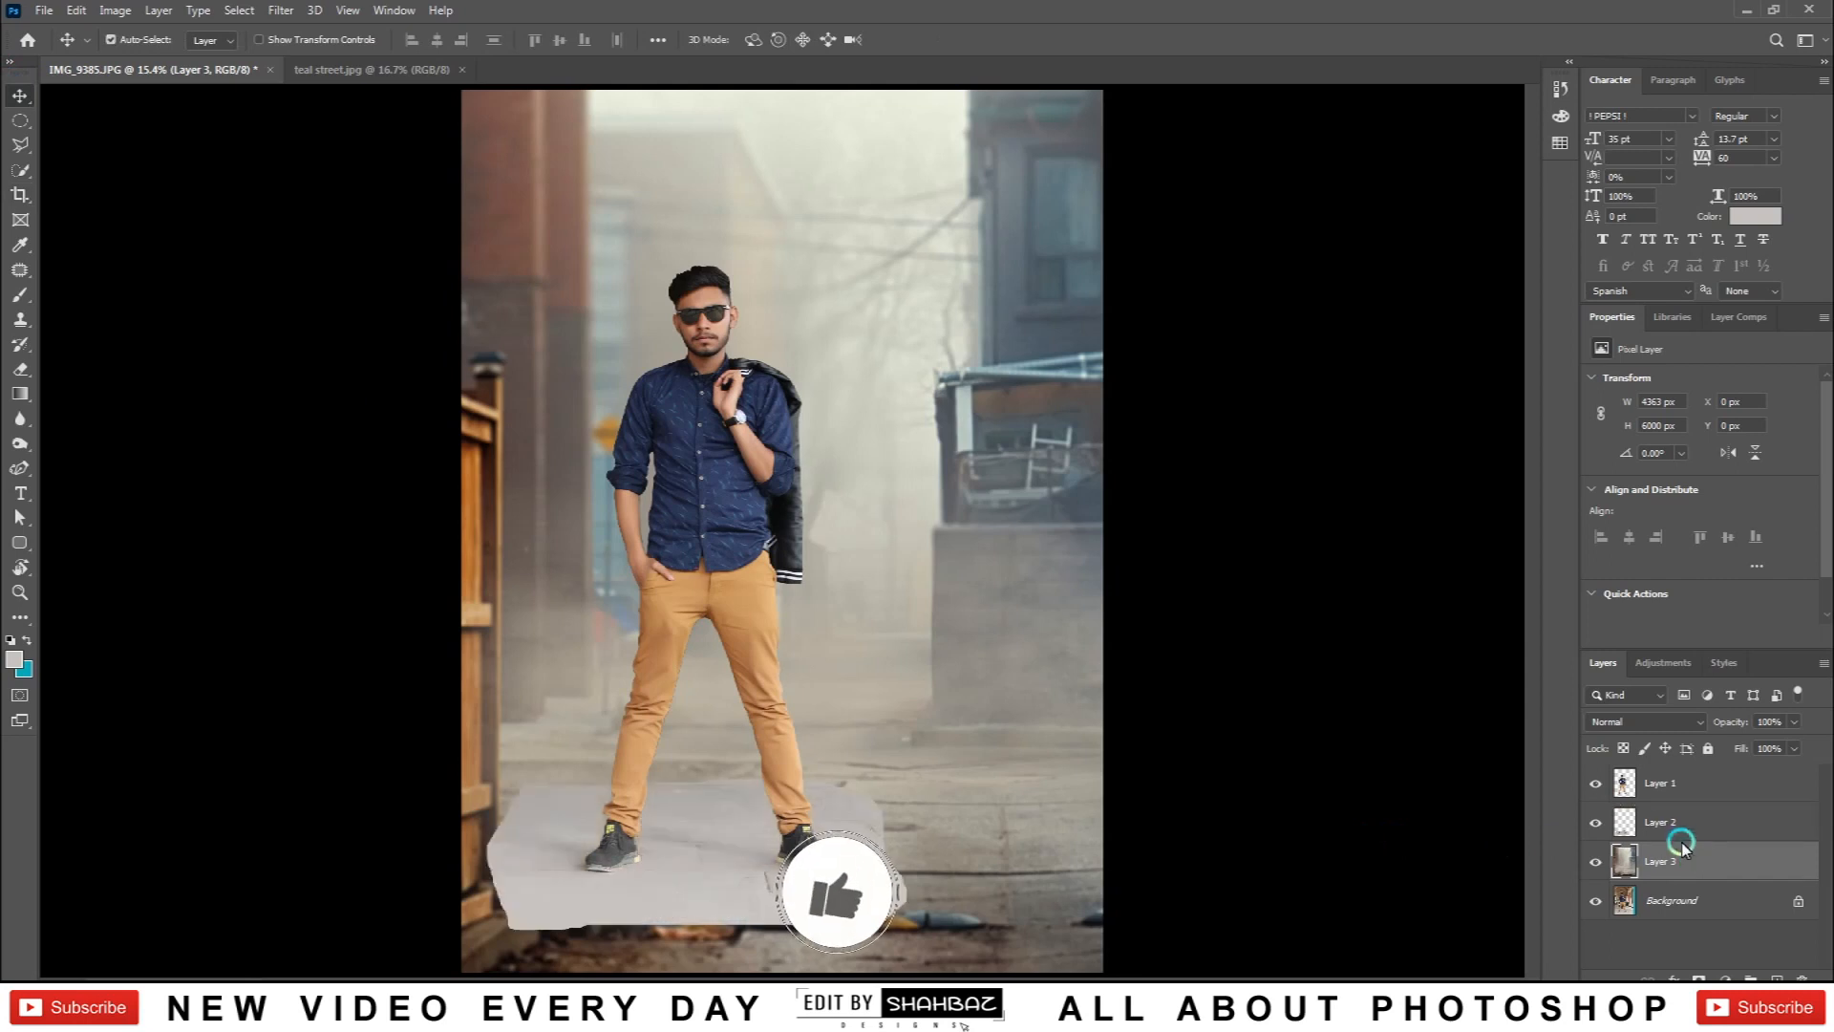
click(1687, 785)
shift+click(1705, 822)
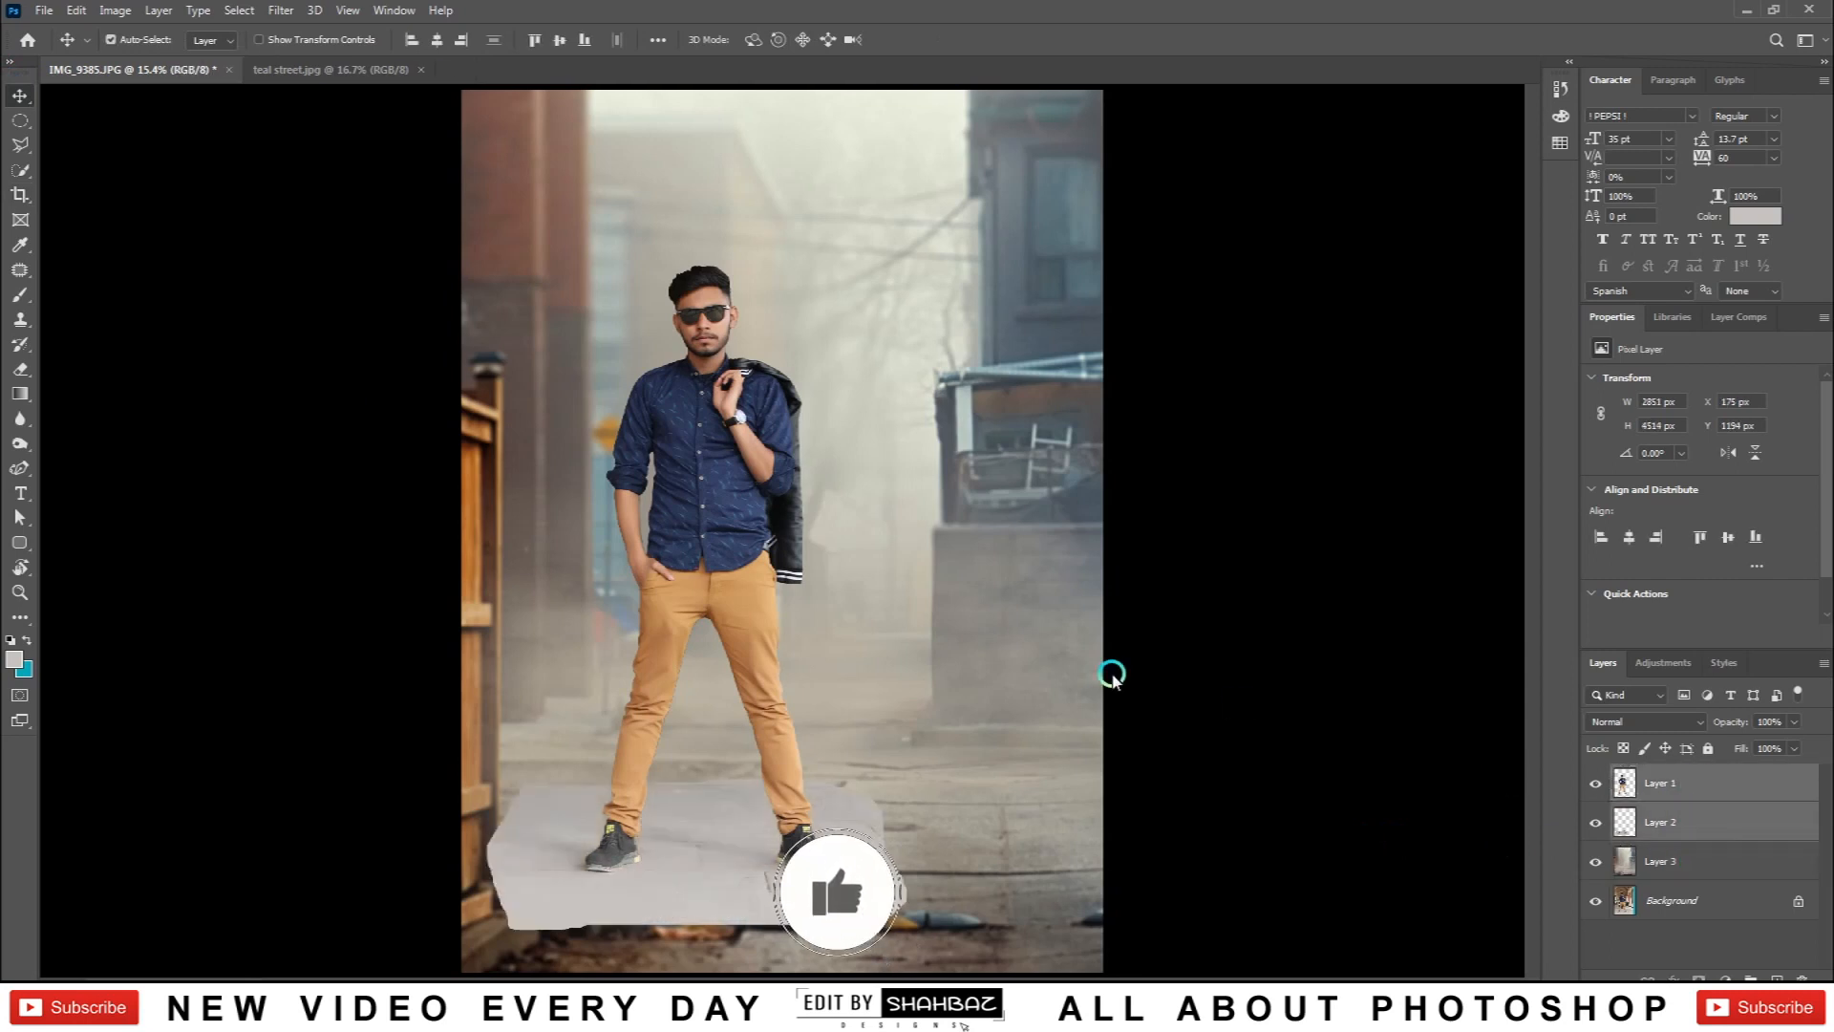
mouse_move(729, 519)
mouse_down()
mouse_move(827, 544)
mouse_move(757, 525)
mouse_up()
Step: Erase the lower edge of the floor patch on Layer 2 with a large soft eraser
key(ctrl+plus)
key(ctrl+plus)
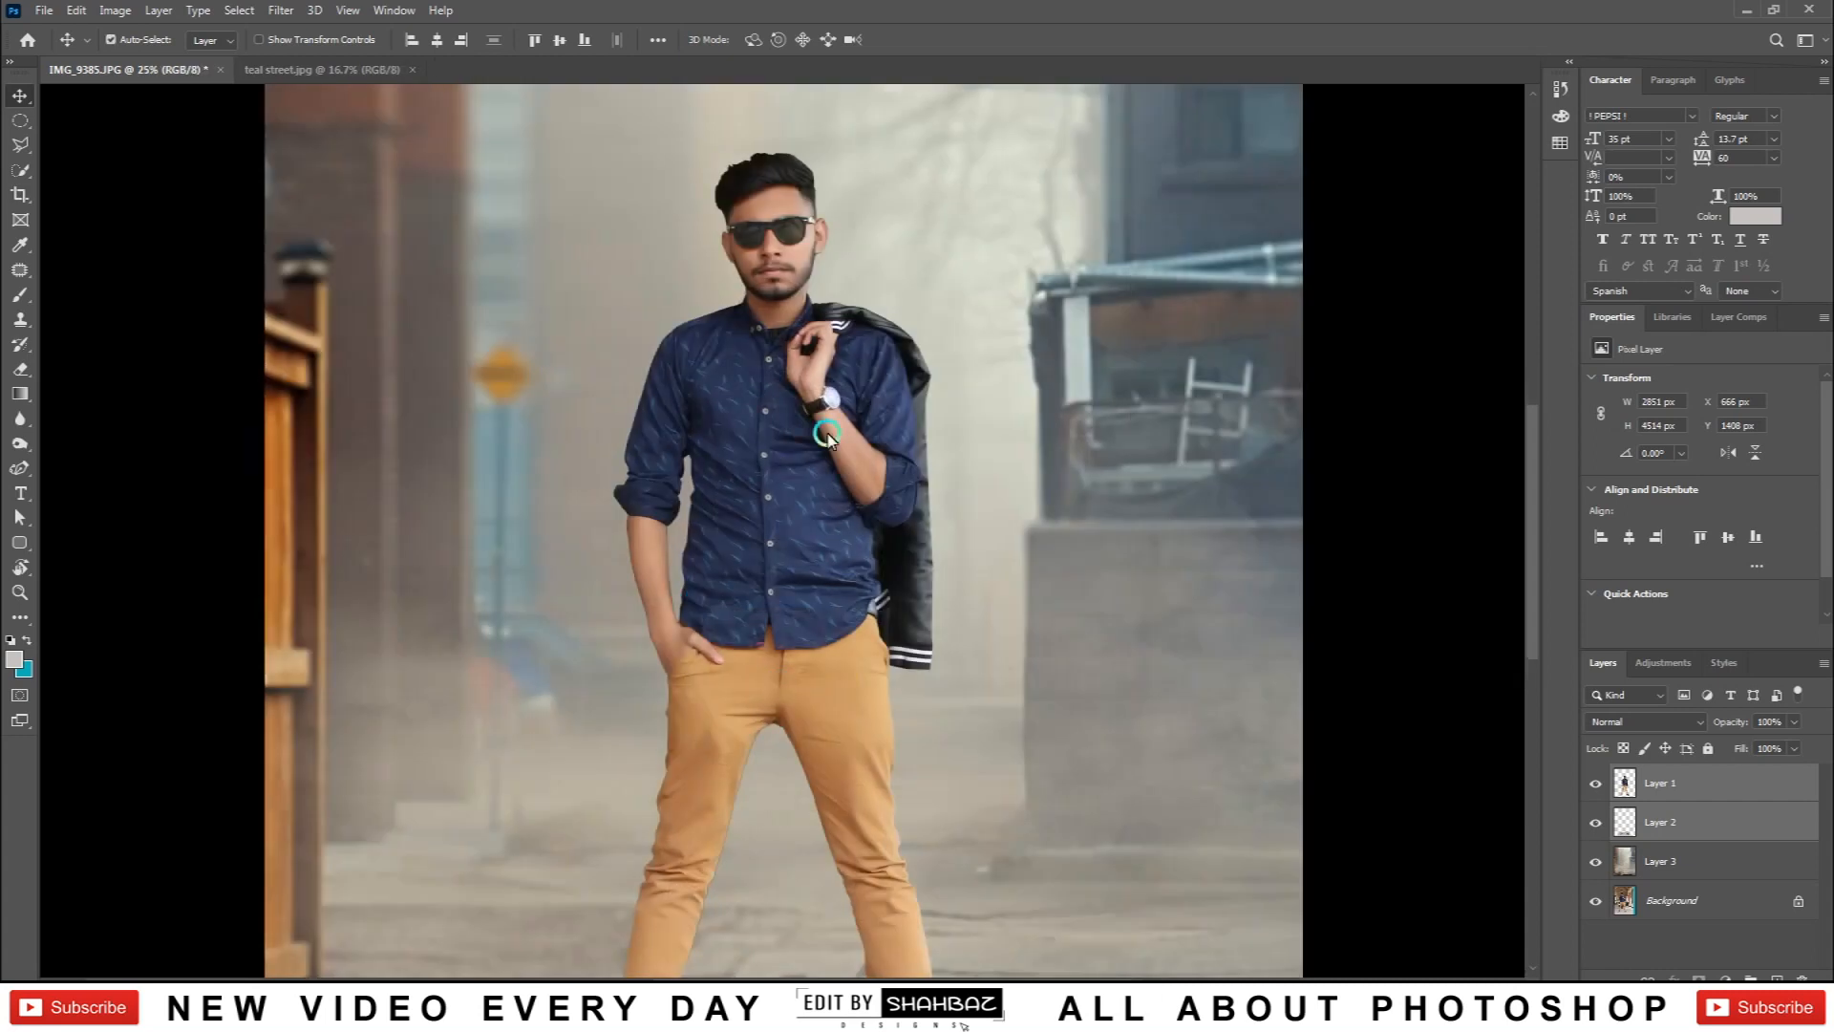
scroll(1122, 564, down, 3)
click(1713, 816)
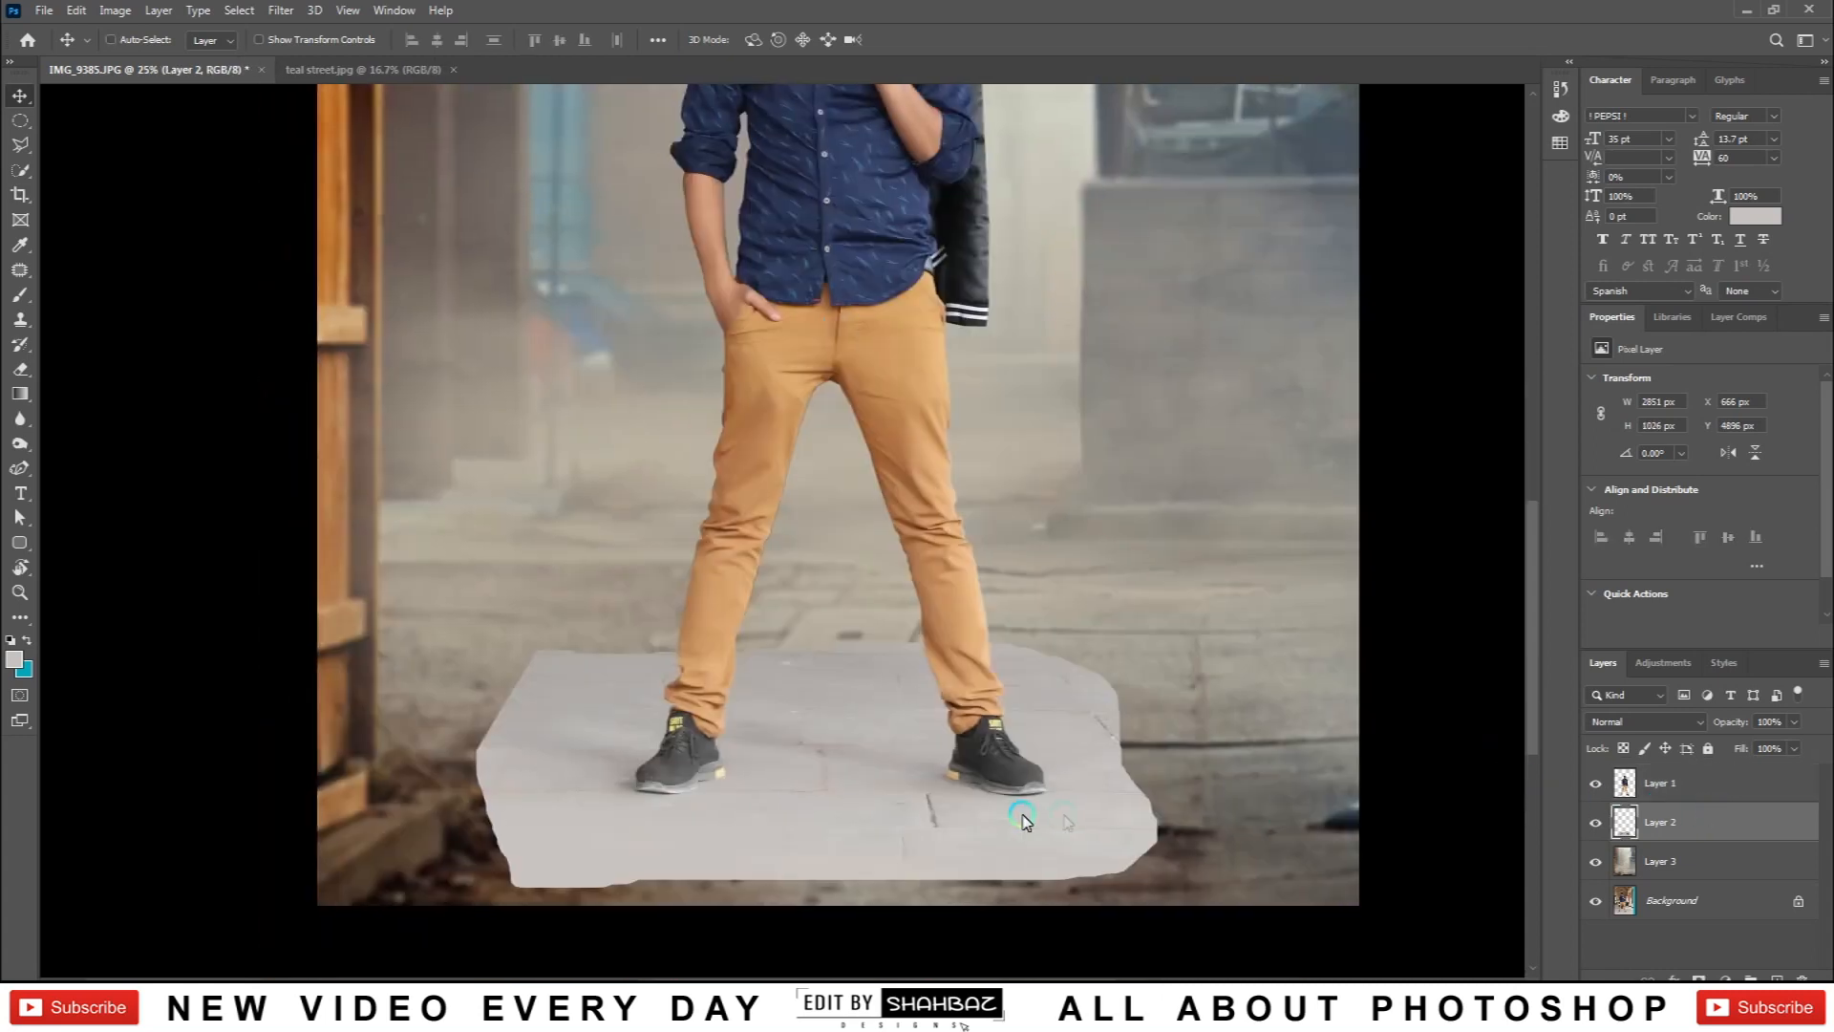
scroll(709, 676, down, 2)
click(20, 369)
mouse_move(573, 847)
mouse_down()
mouse_move(647, 856)
mouse_move(385, 818)
mouse_move(1051, 876)
mouse_move(654, 841)
mouse_move(1060, 838)
mouse_move(865, 810)
mouse_move(1033, 830)
mouse_move(993, 834)
mouse_move(1241, 834)
mouse_move(1231, 810)
mouse_move(1127, 811)
mouse_move(1319, 765)
mouse_move(1151, 803)
mouse_move(1315, 702)
mouse_up()
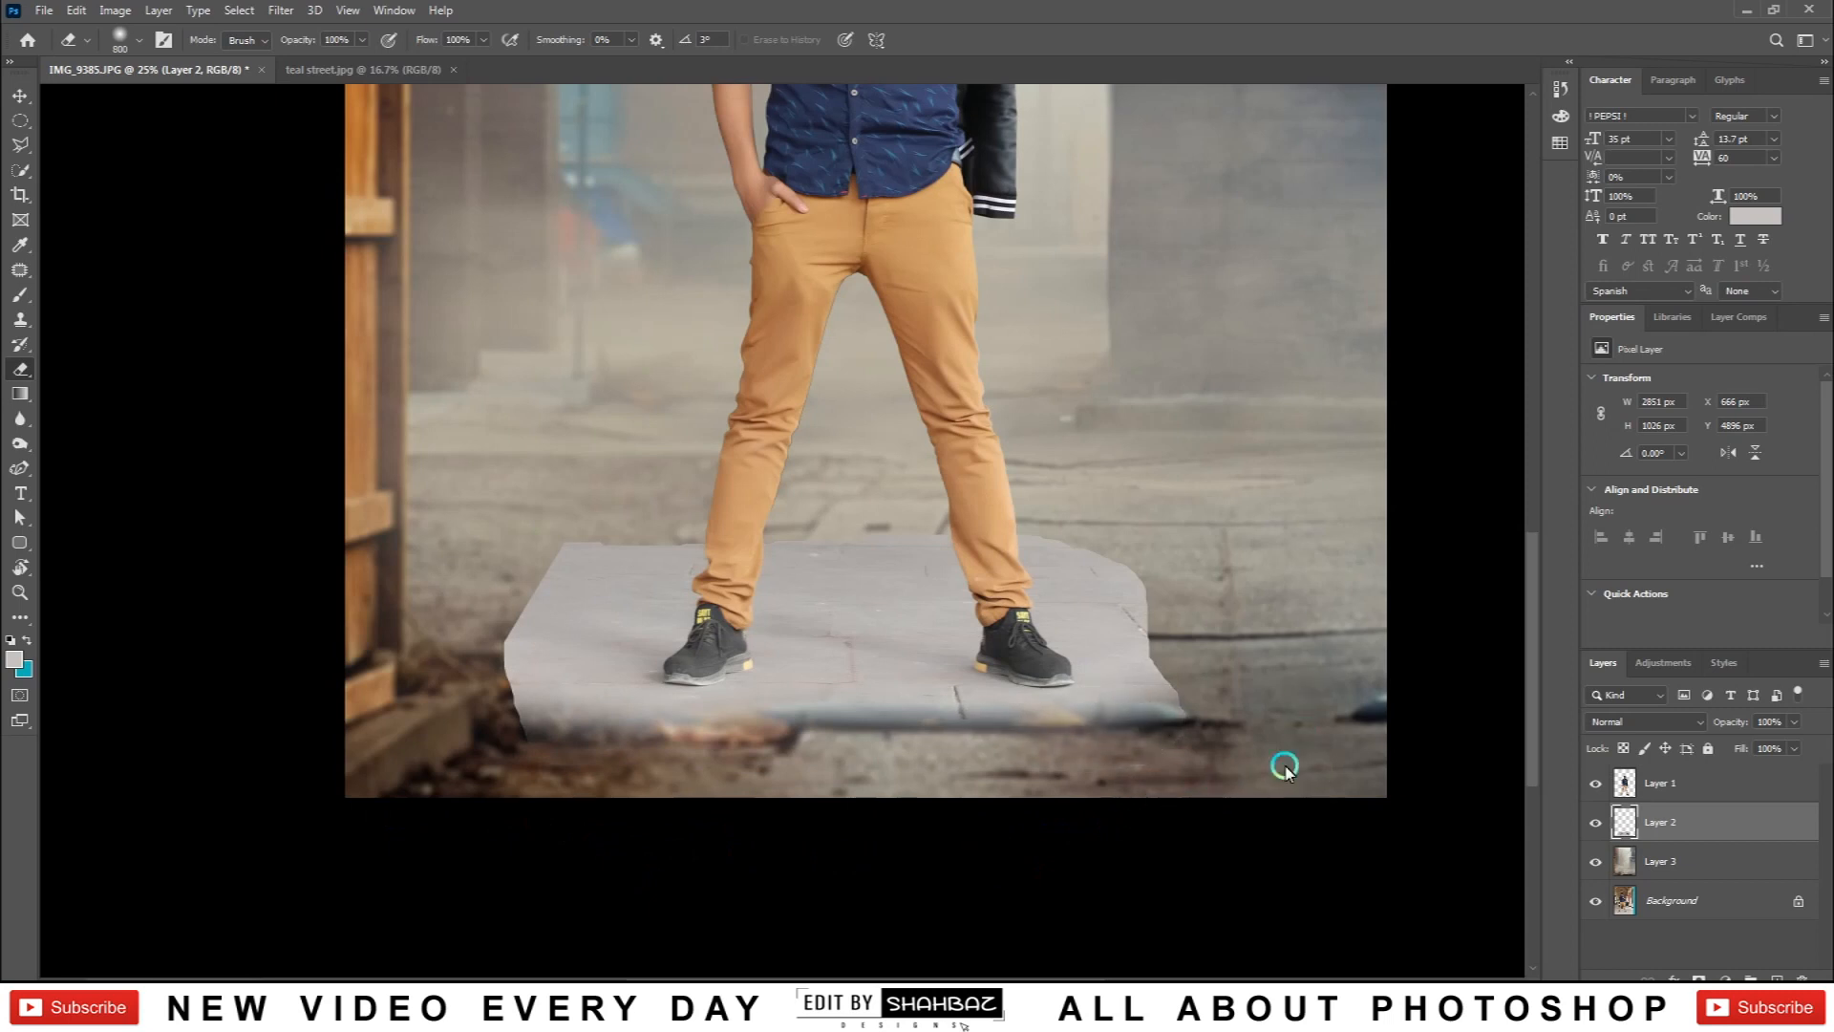
drag(1032, 798, 557, 819)
Step: Blend the left, rear and right edges of the floor patch into the street with a soft 1000 px eraser
mouse_move(405, 790)
mouse_down()
mouse_move(540, 778)
mouse_move(397, 643)
mouse_up()
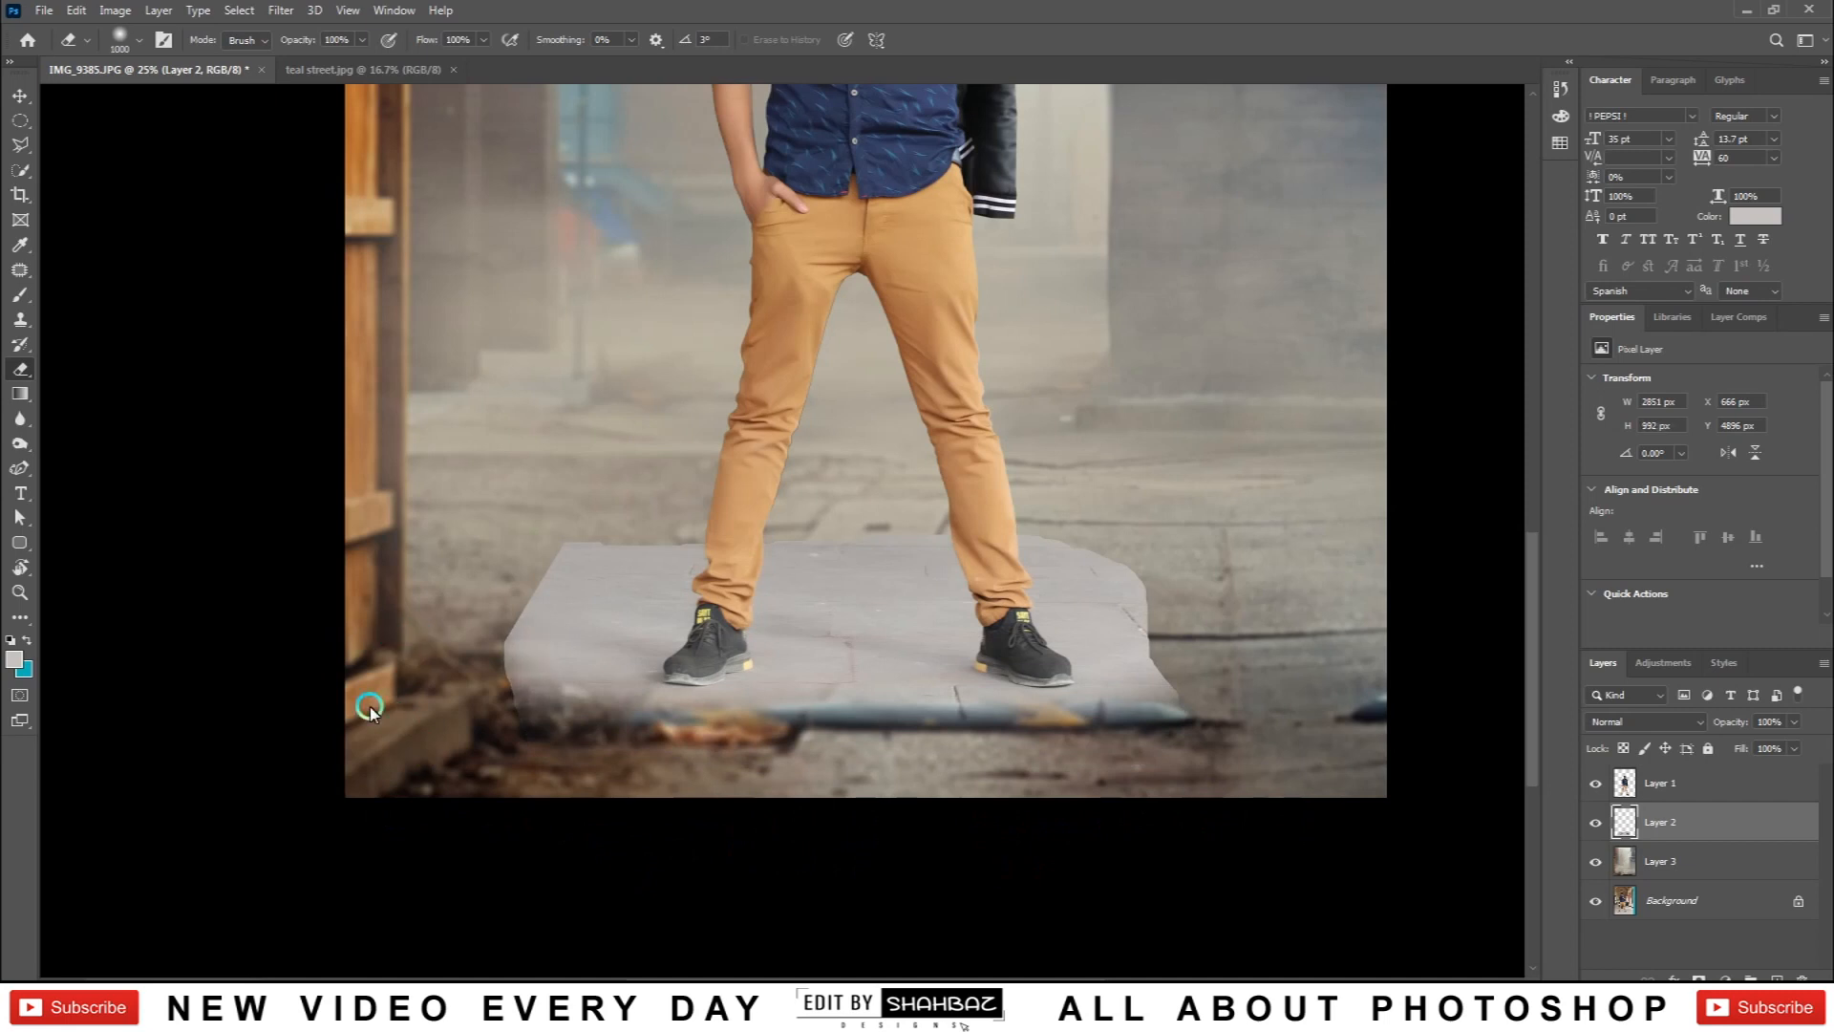
mouse_move(408, 765)
mouse_down()
mouse_move(382, 693)
mouse_move(386, 725)
mouse_move(402, 614)
mouse_move(484, 497)
mouse_up()
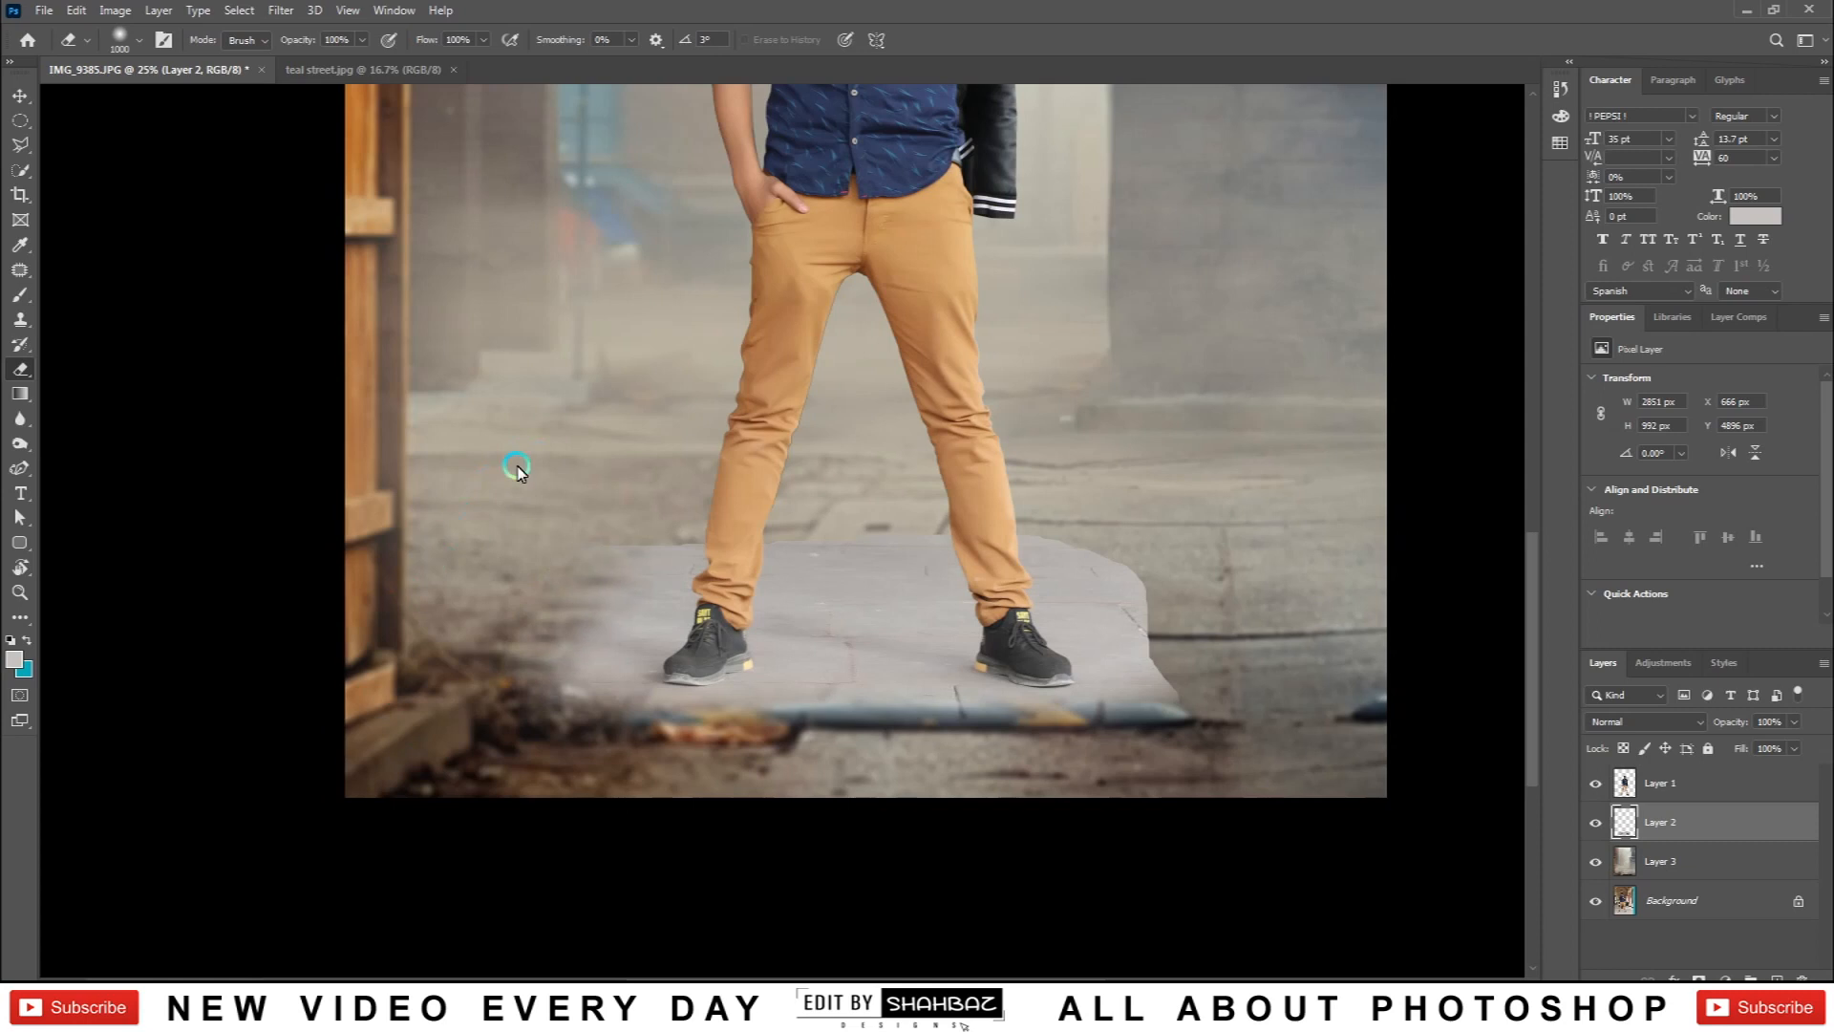
mouse_move(442, 565)
mouse_down()
mouse_move(569, 496)
mouse_move(565, 471)
mouse_up()
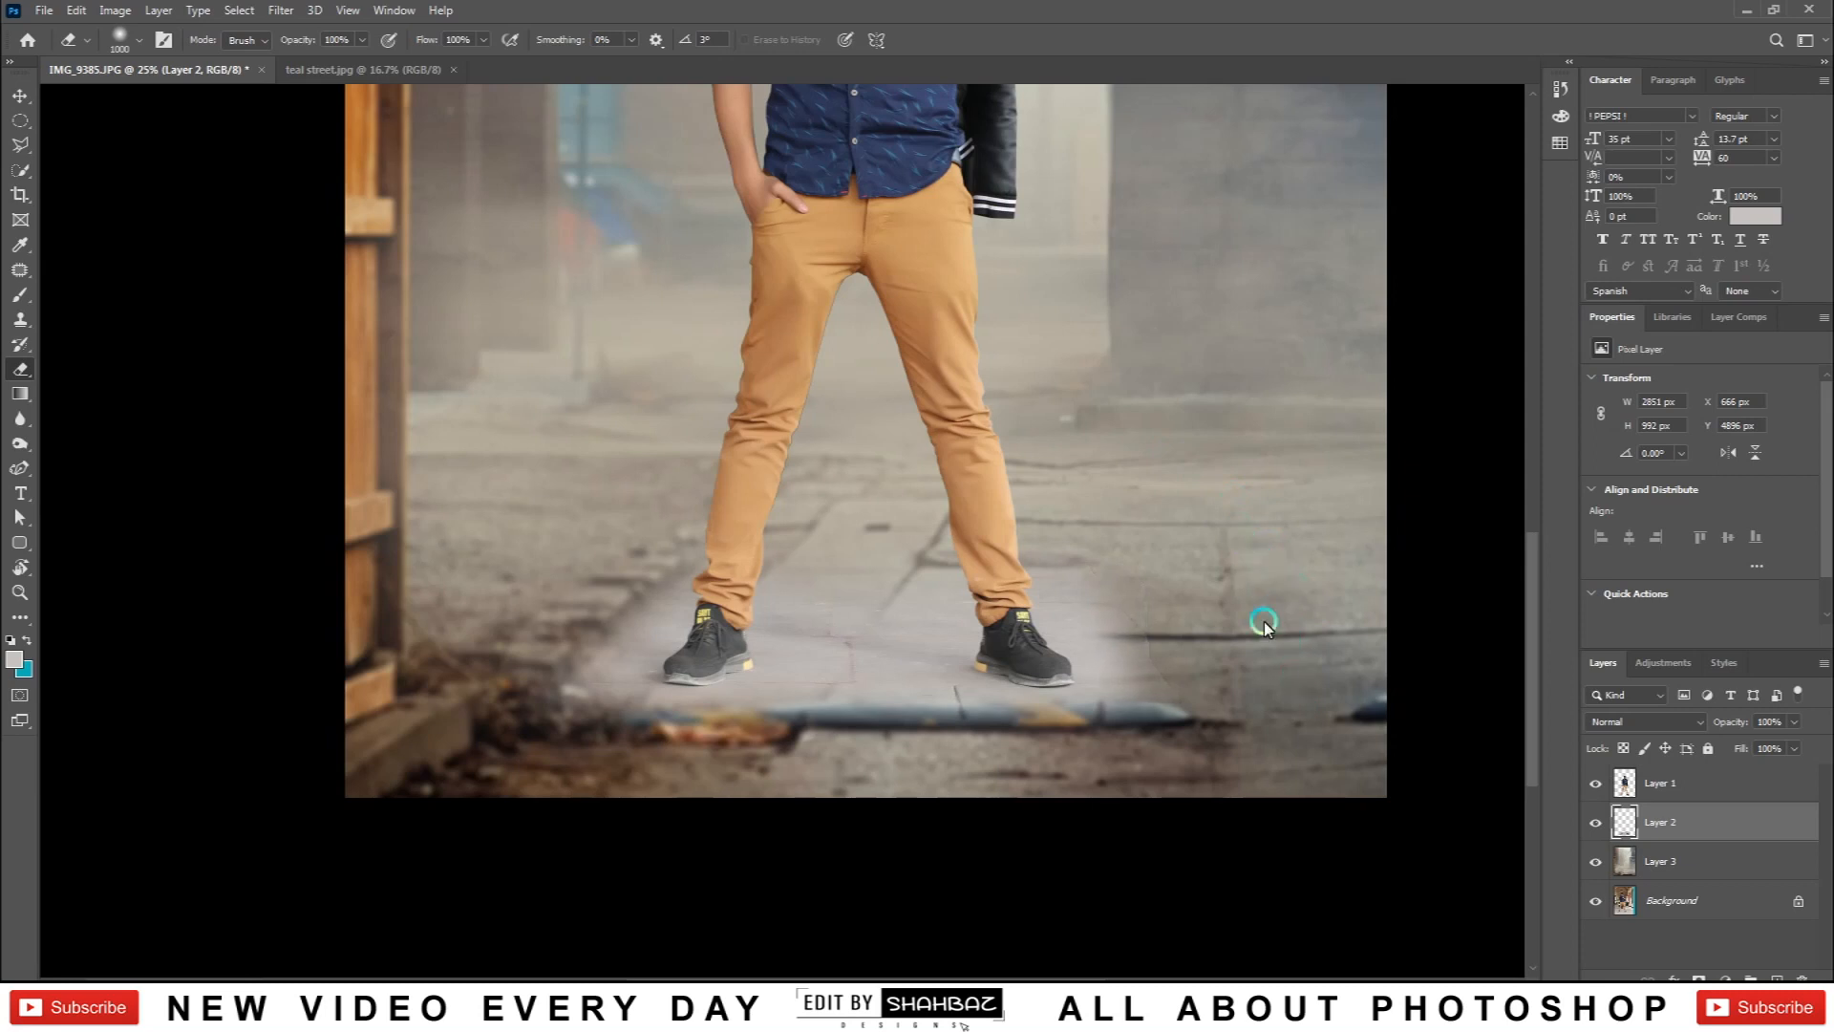
drag(664, 417, 250, 365)
Step: Erase the leftover floor patch below, between and beside the shoes, using soft eraser sizes of 500 and 700 px
key(ctrl+minus)
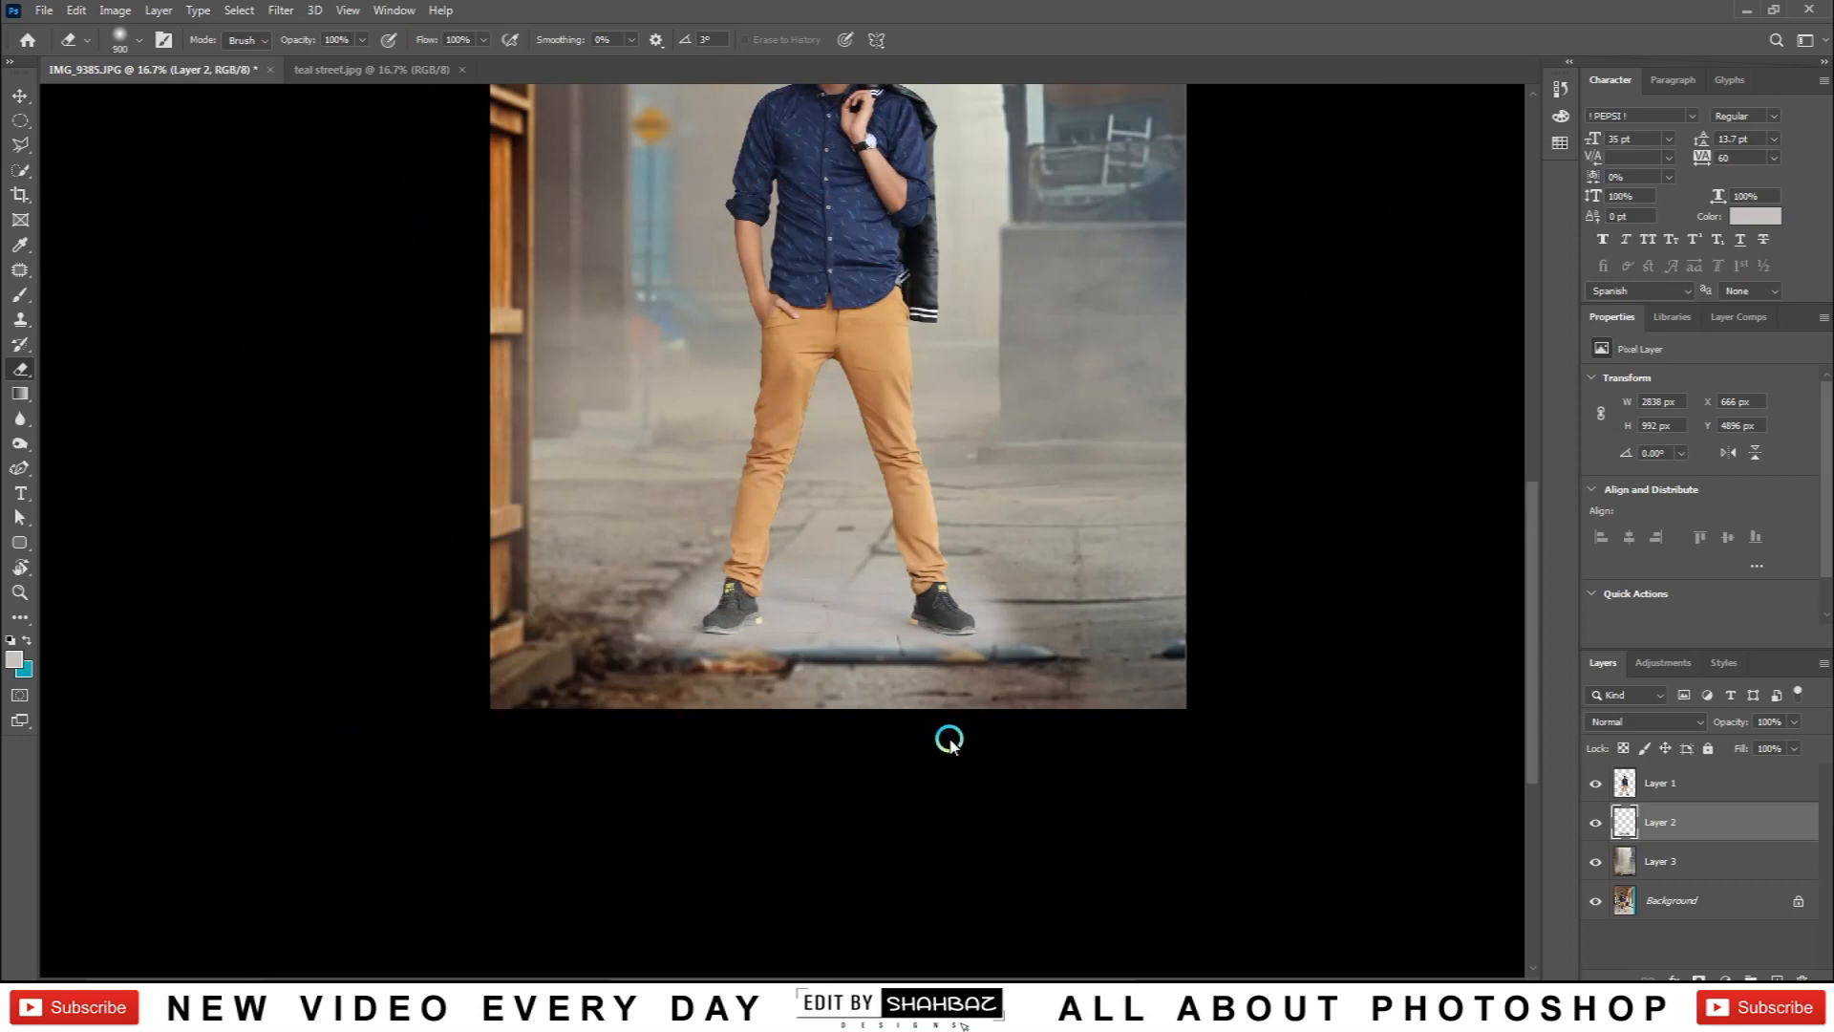
key(bracketleft)
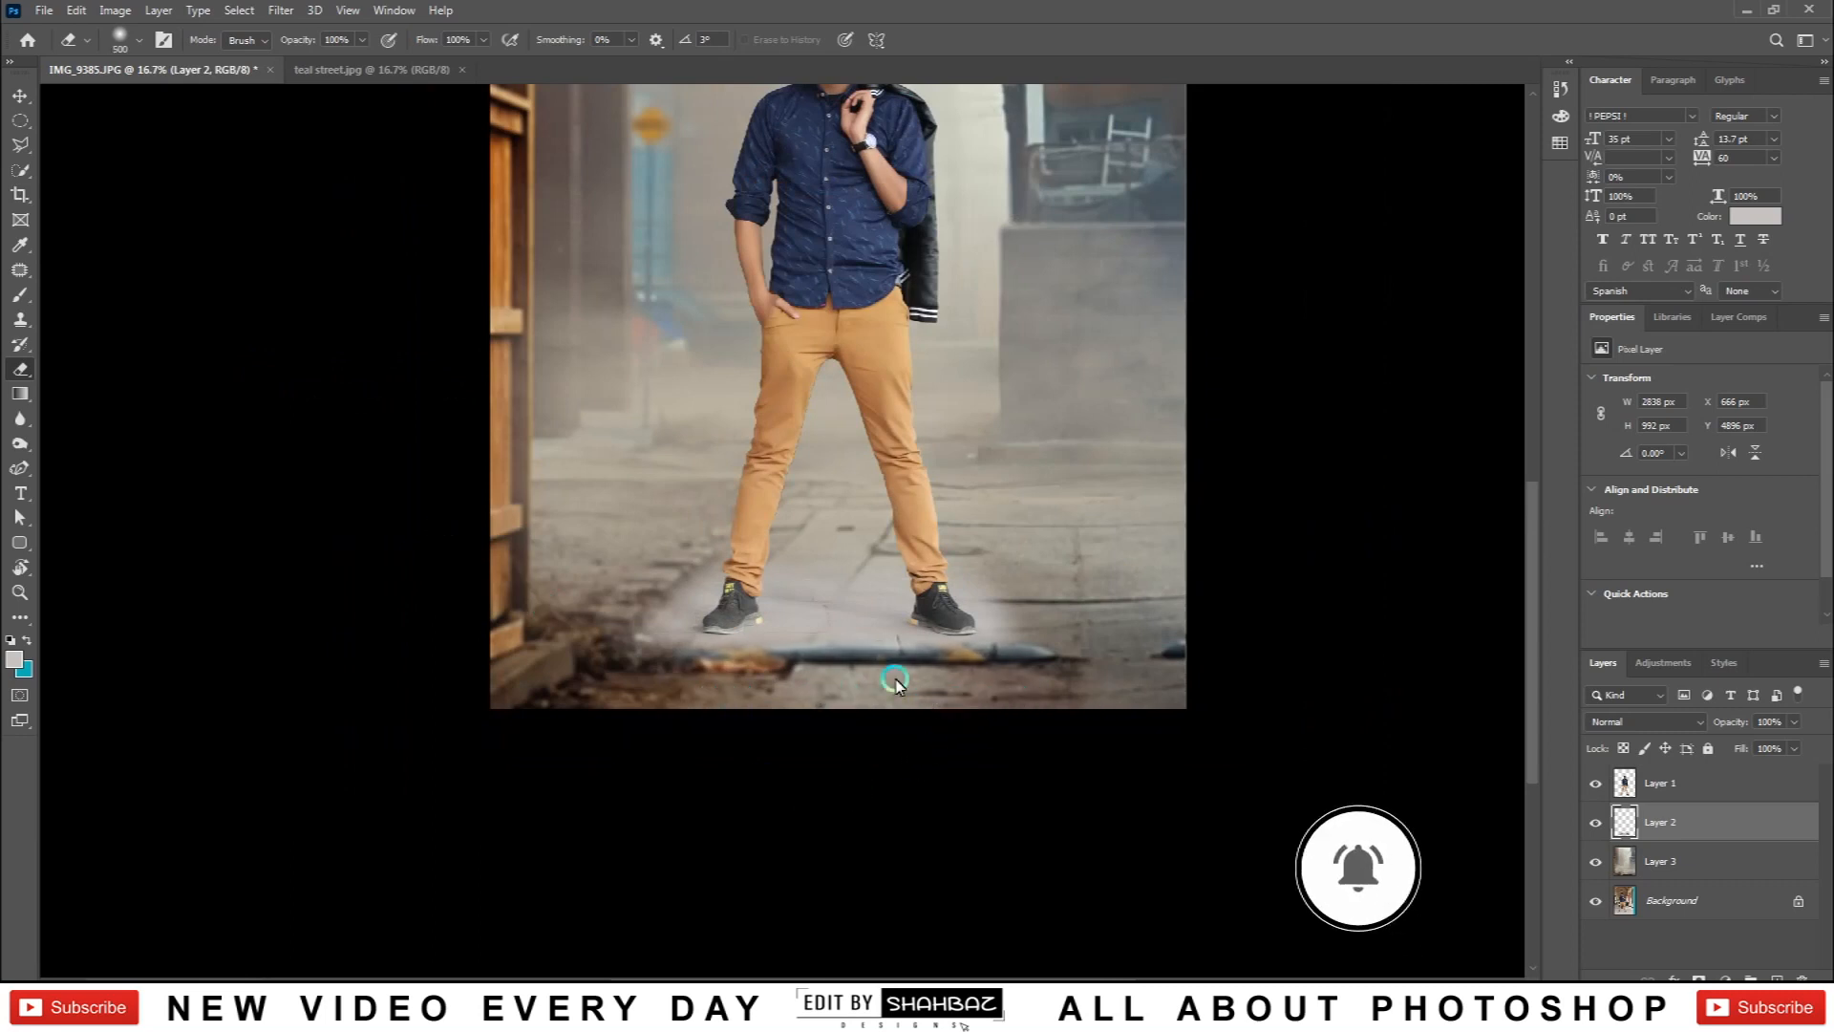
mouse_move(726, 676)
mouse_down()
mouse_move(593, 662)
mouse_move(1143, 704)
mouse_up()
key(ctrl+plus)
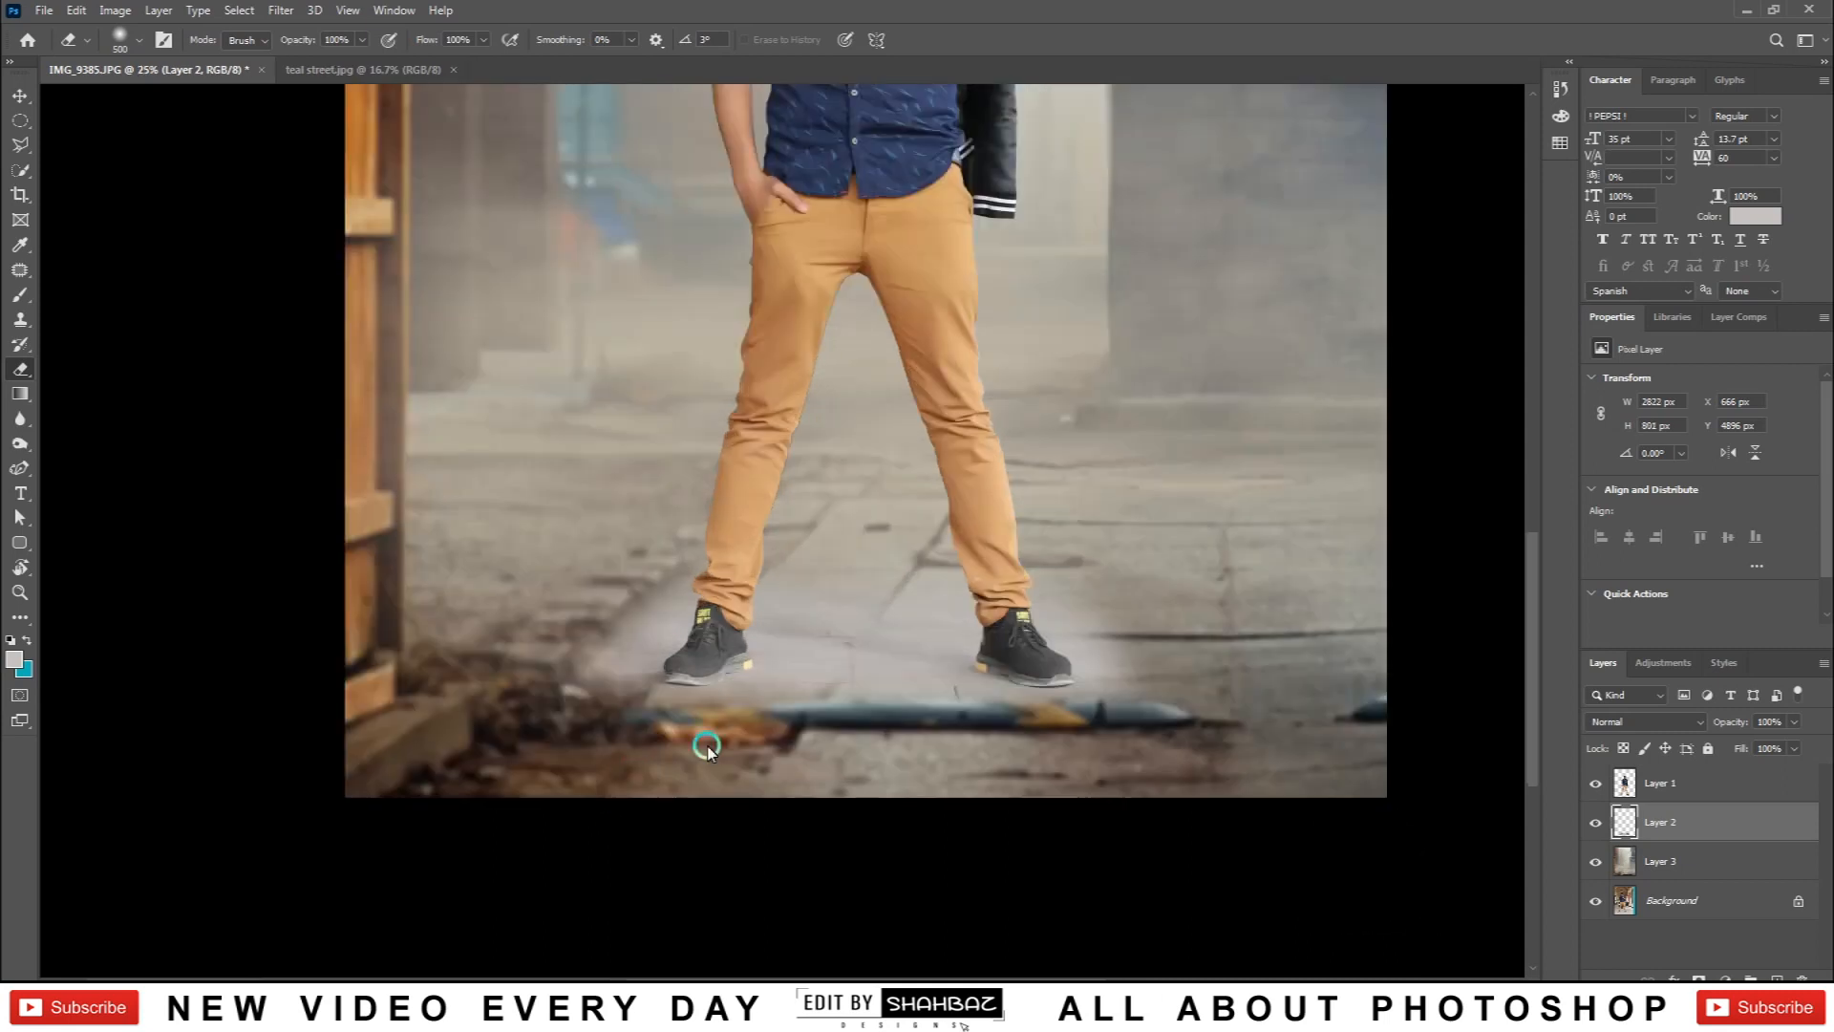
scroll(755, 697, down, 1)
key(])
drag(853, 595, 870, 651)
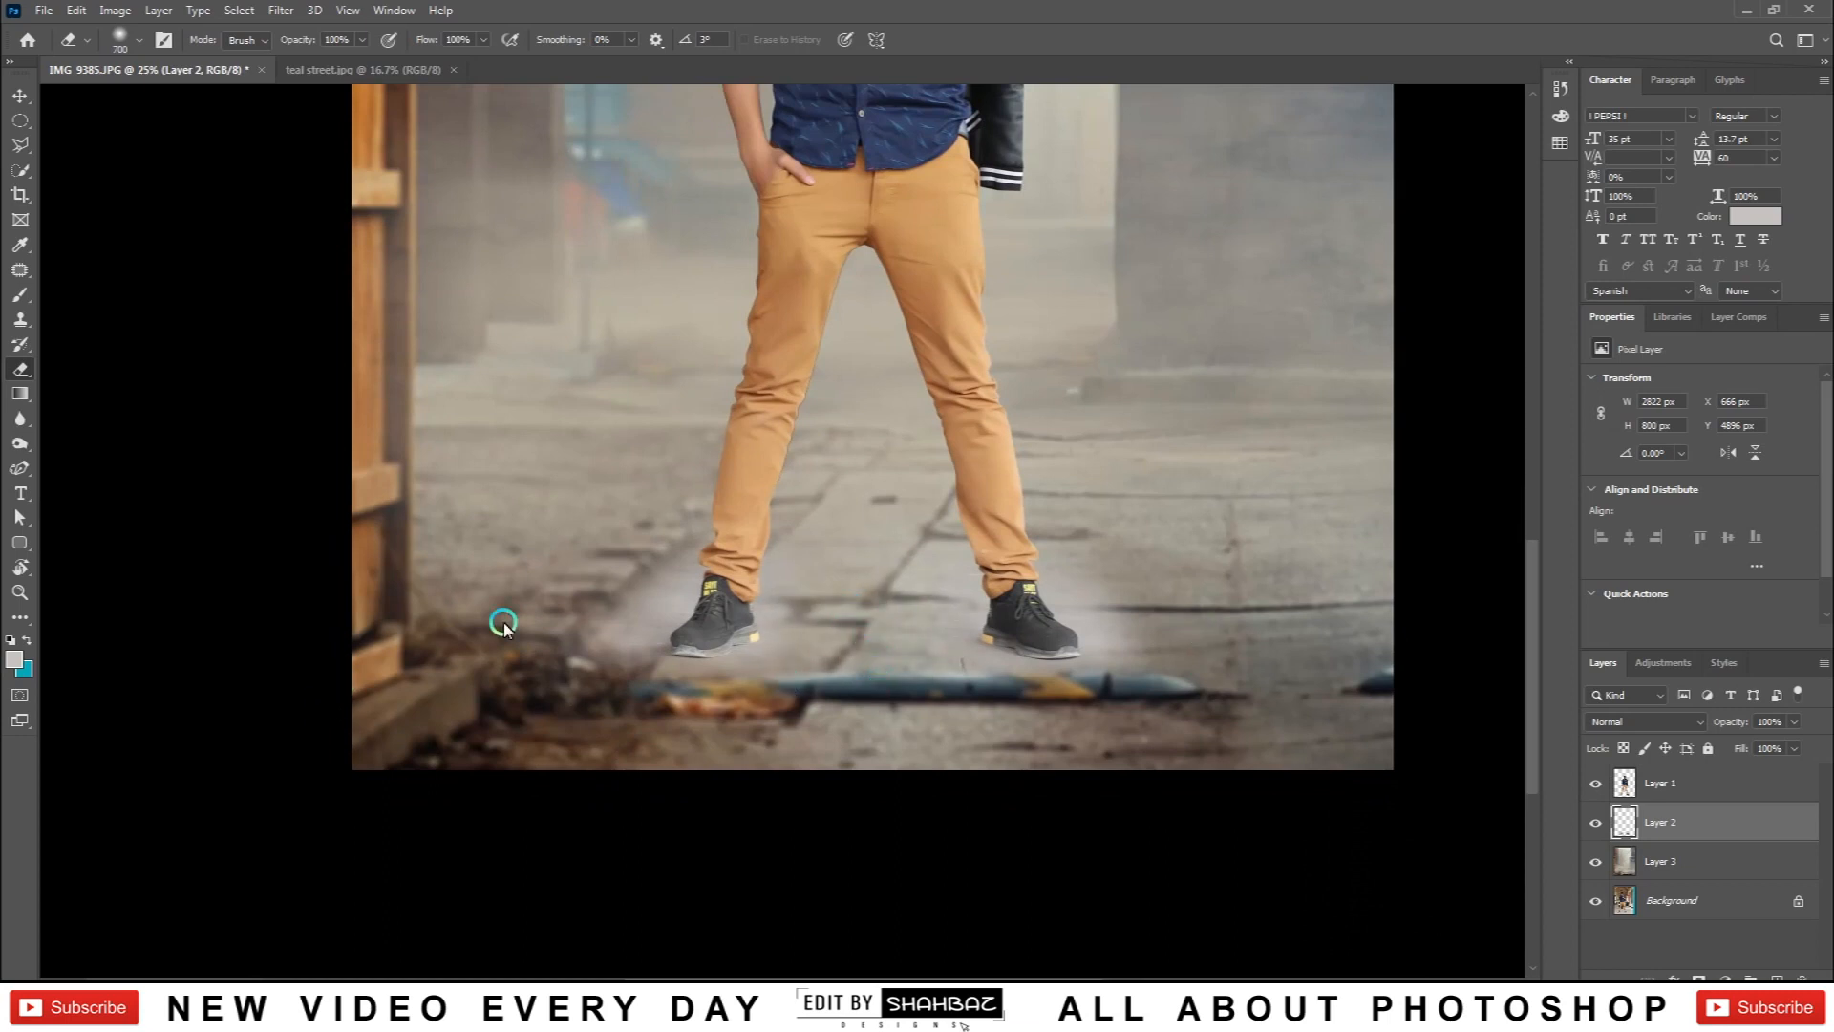
mouse_move(540, 587)
mouse_down()
mouse_move(606, 532)
mouse_move(545, 570)
mouse_up()
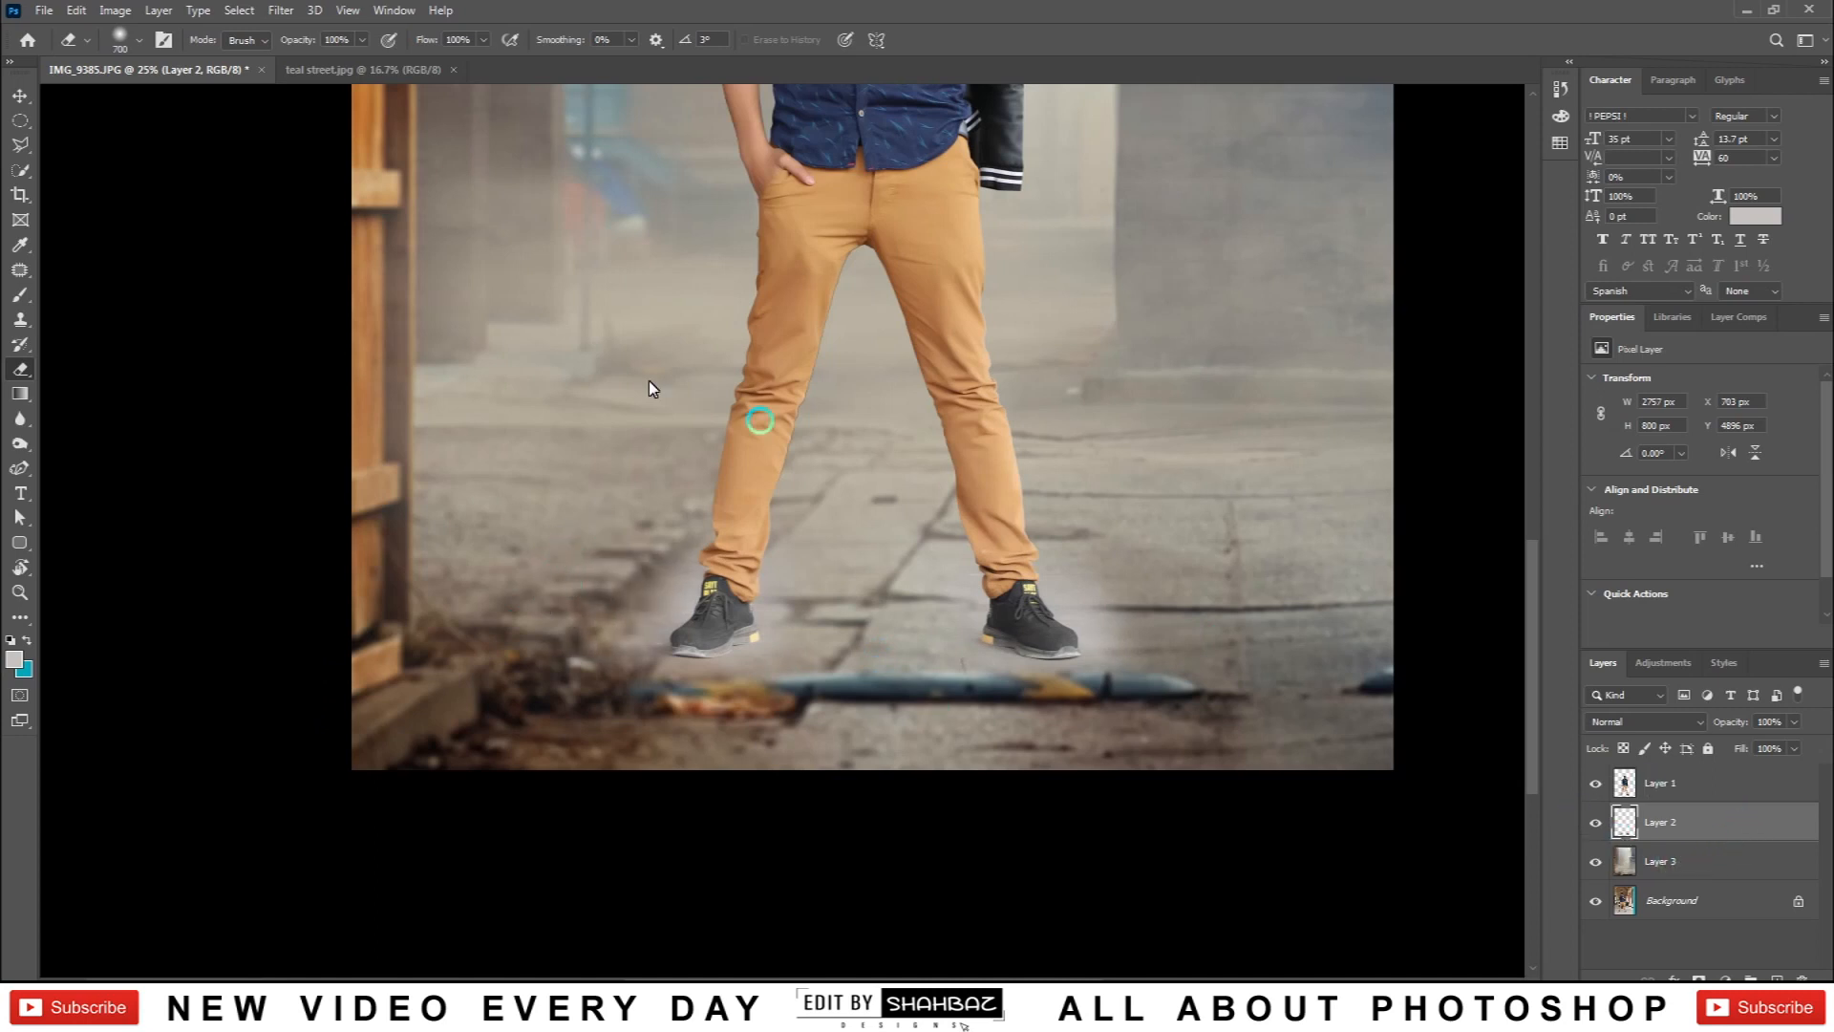
Step: Apply Color Balance to the floor patch's midtones with color levels -27, -11 and -32
click(115, 12)
mouse_move(277, 60)
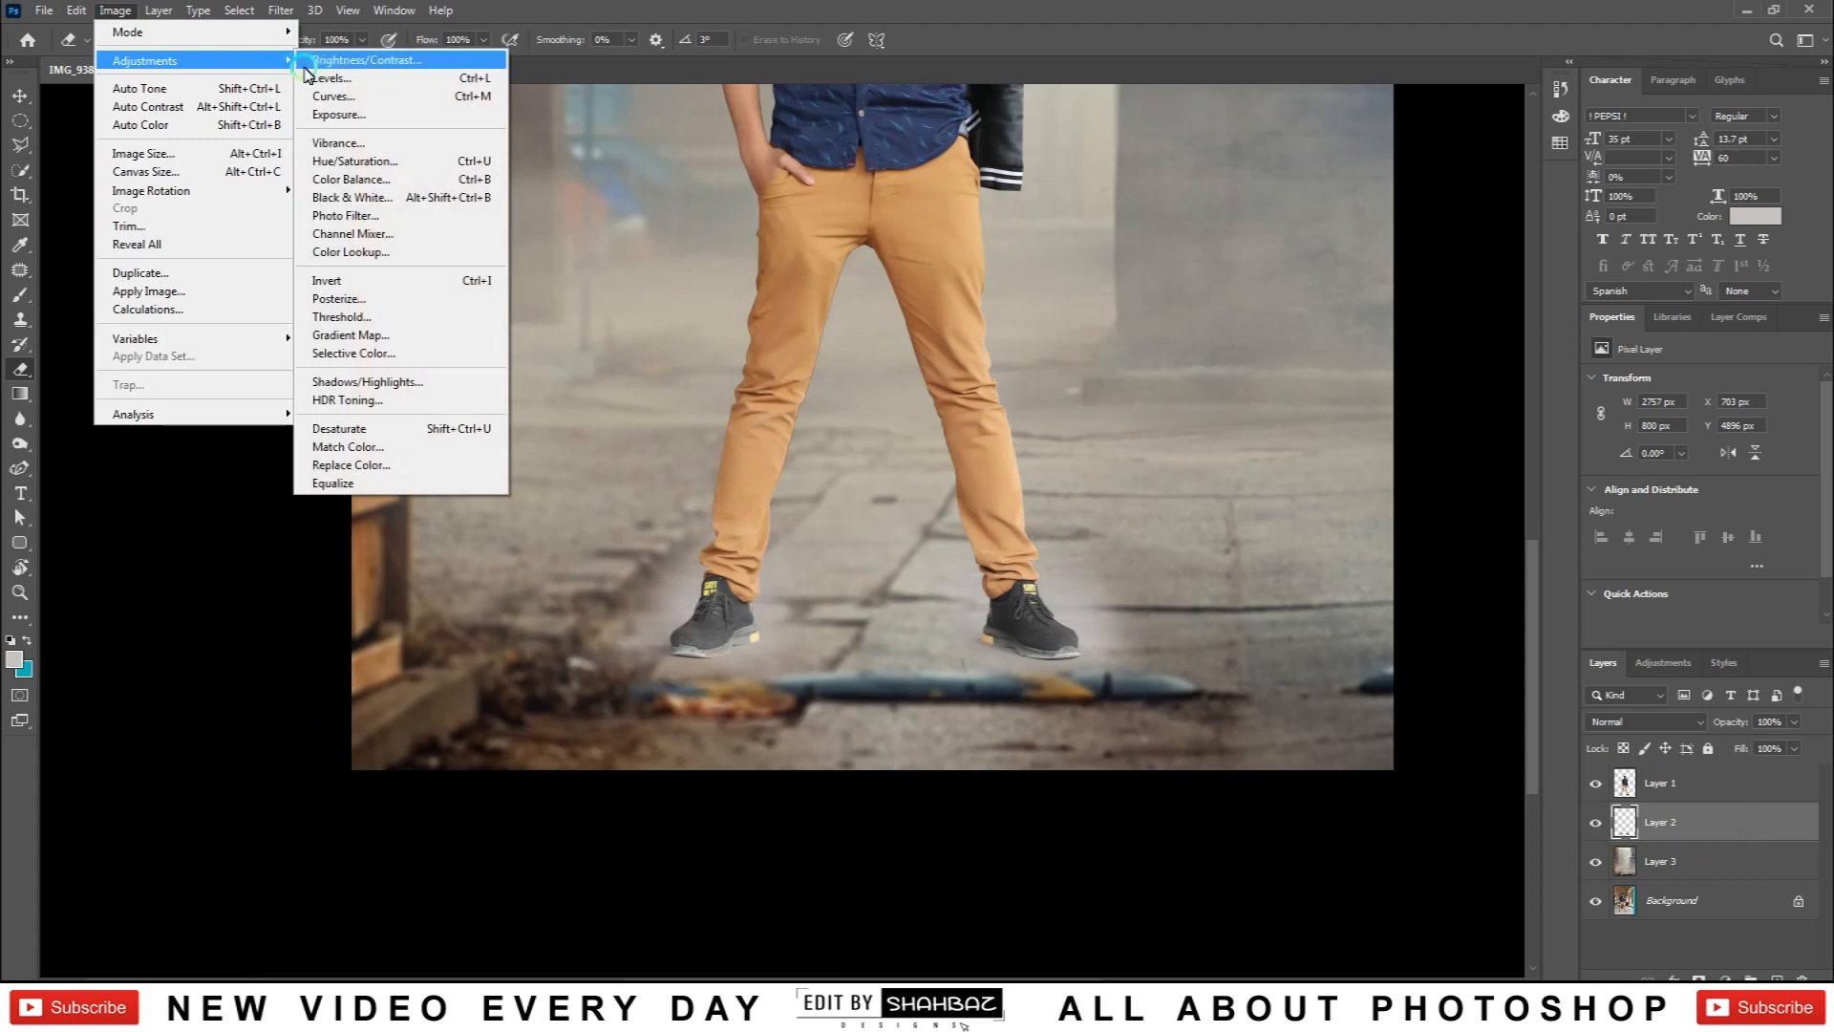
click(393, 187)
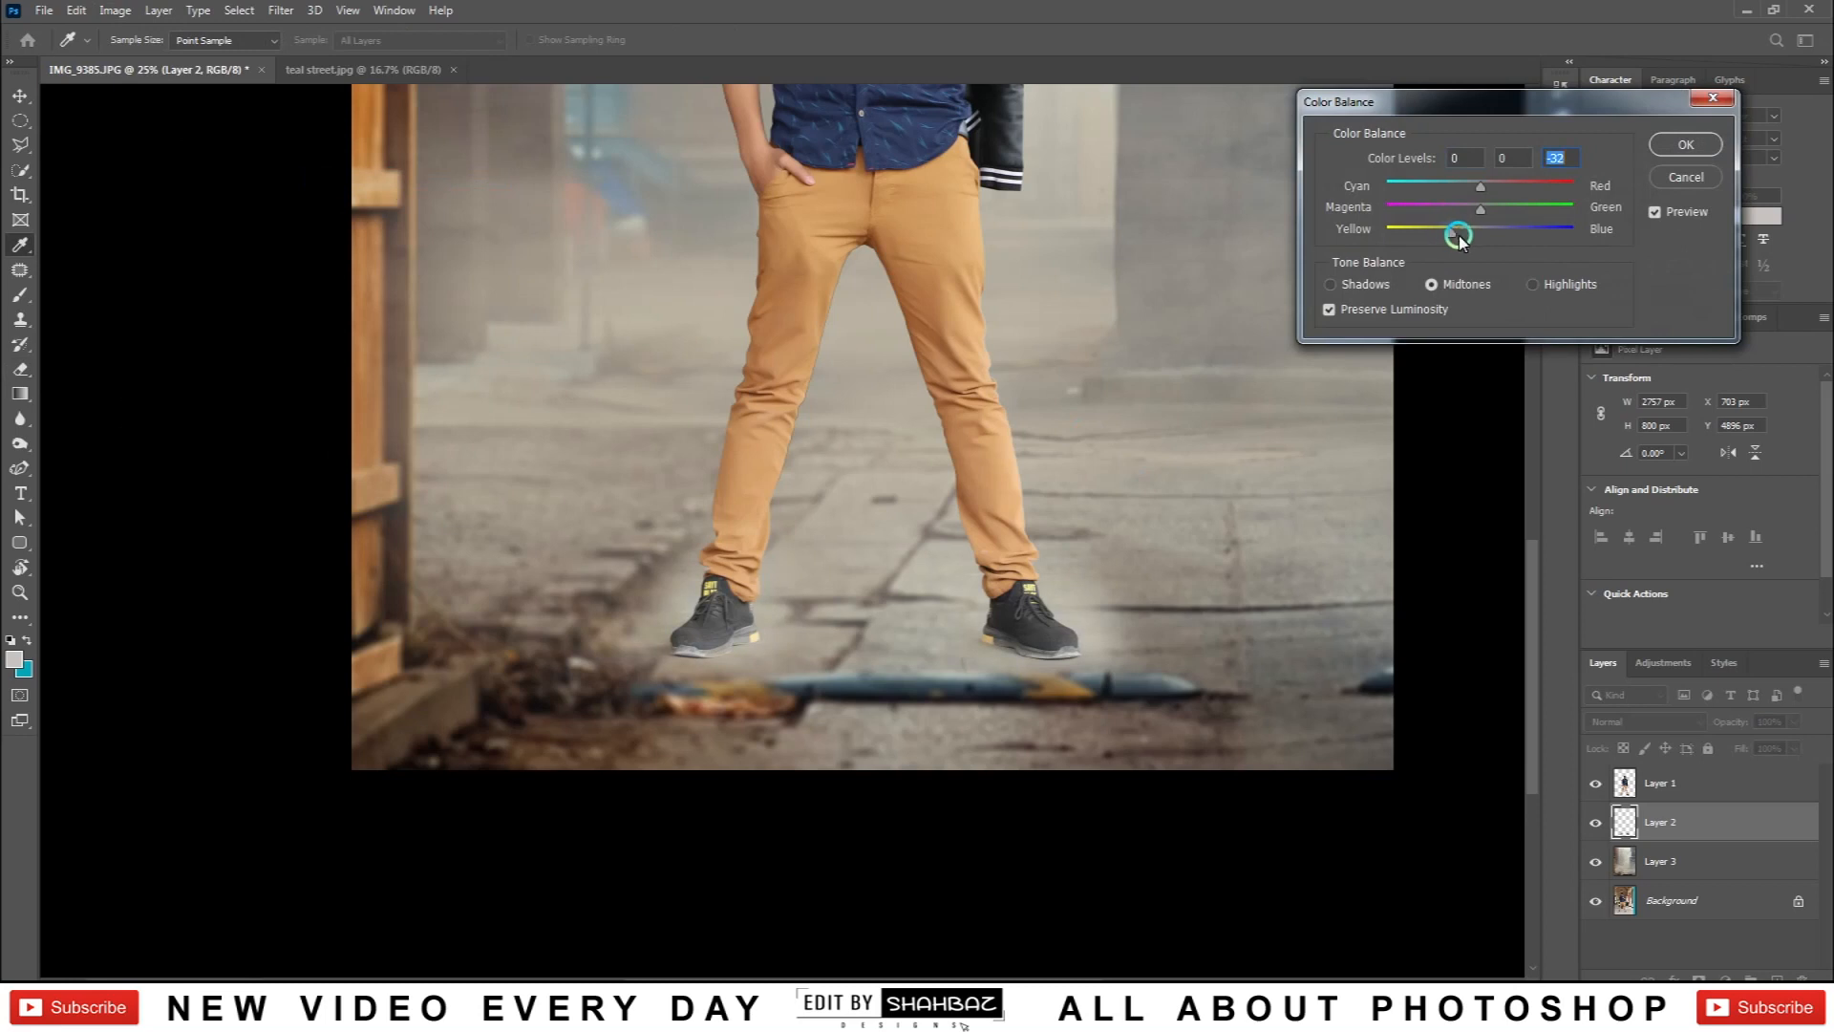
drag(1453, 208, 1501, 208)
click(1471, 205)
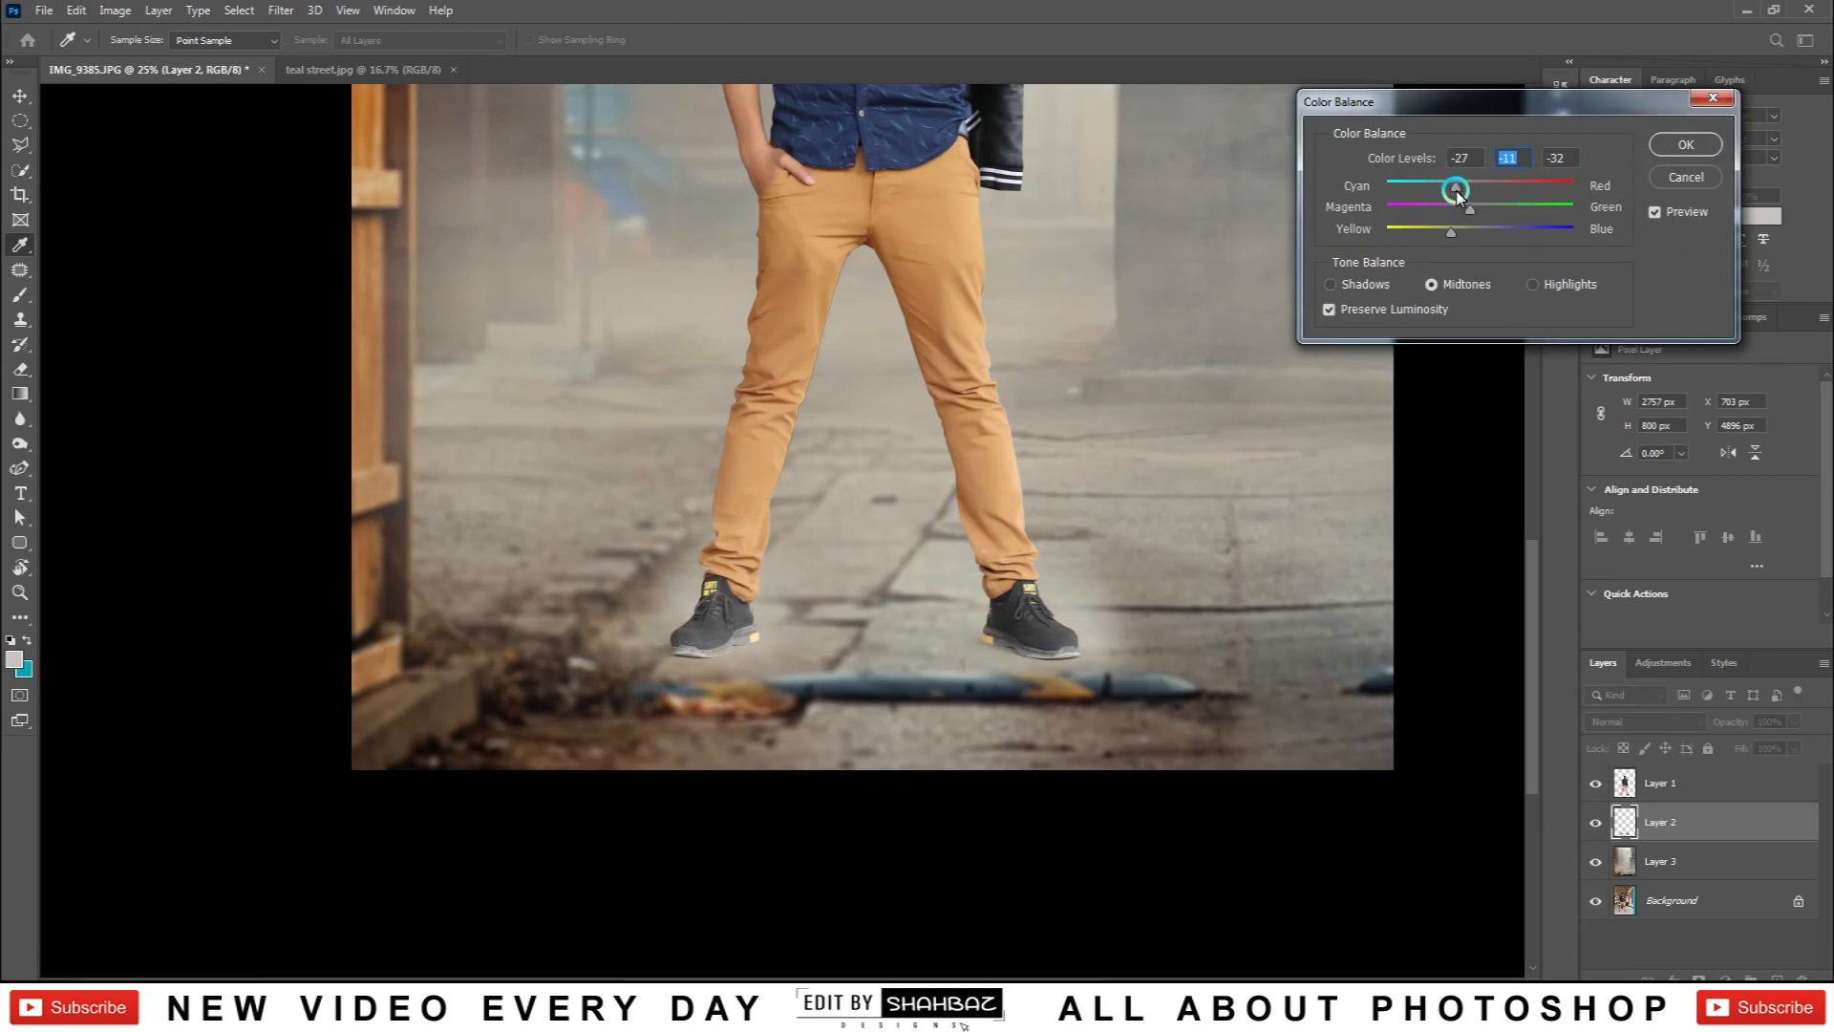
click(1685, 144)
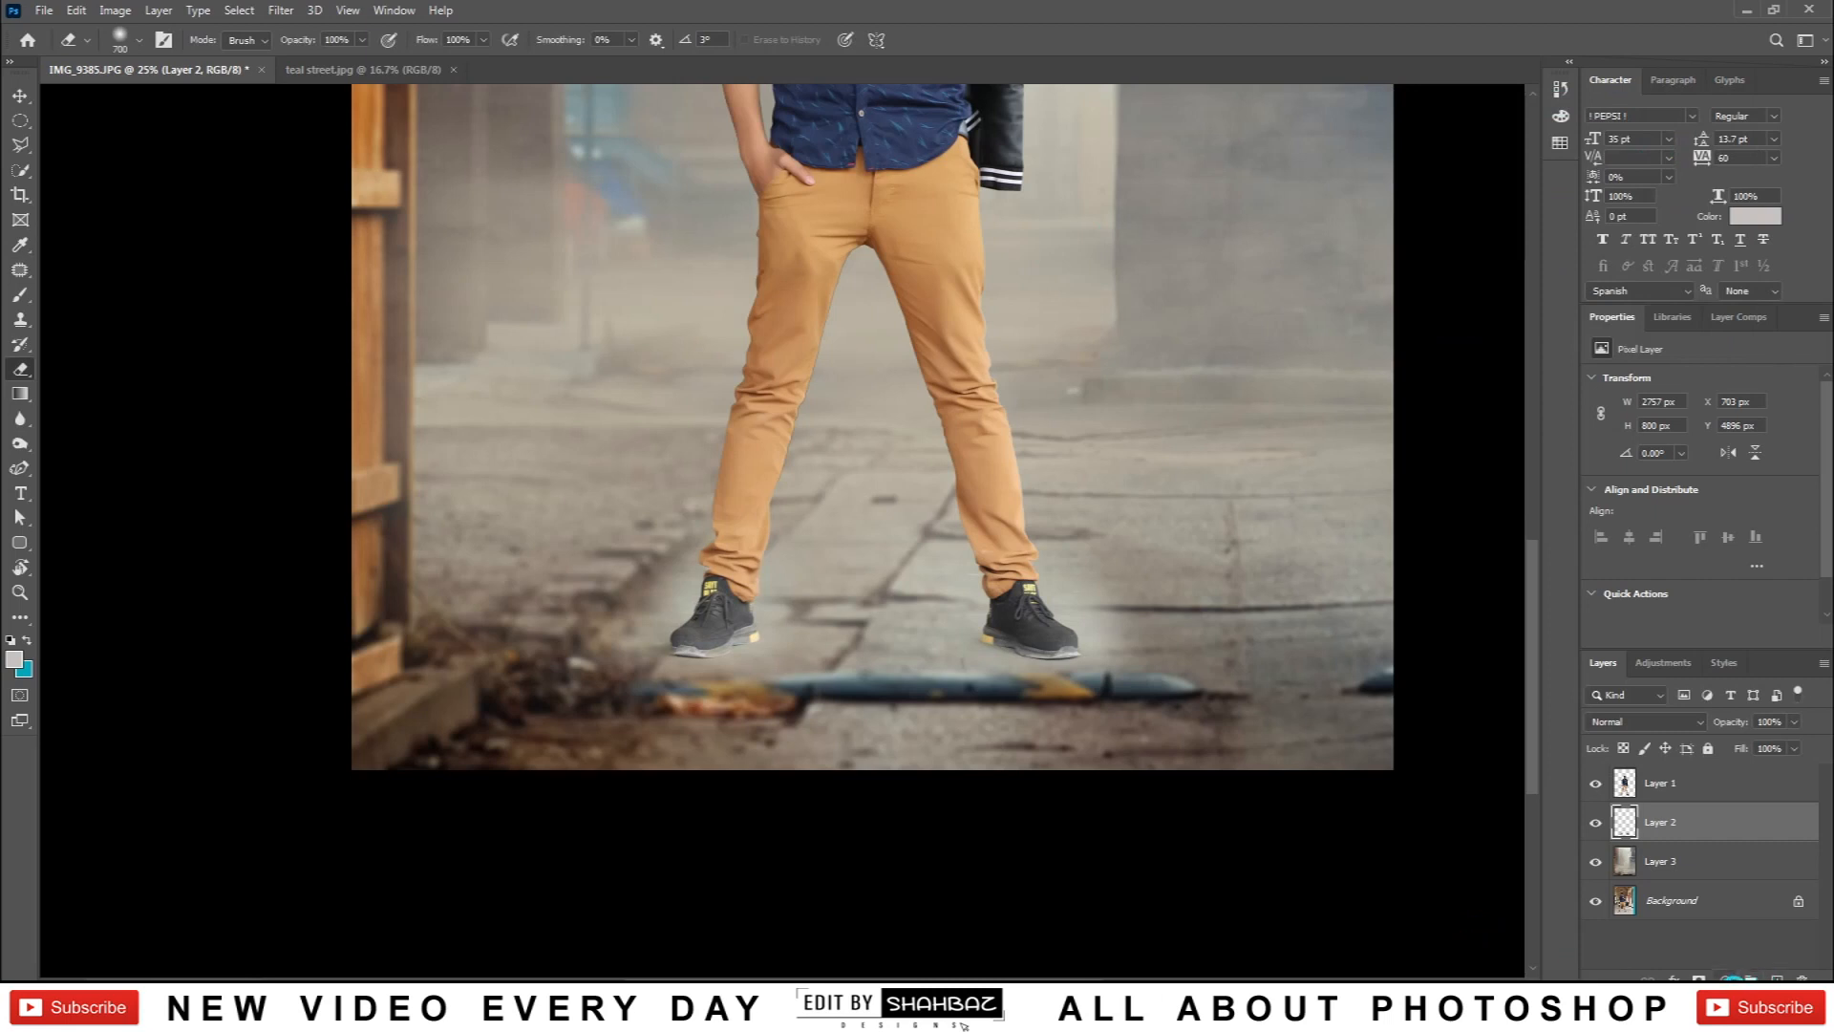
Step: Add a Levels adjustment clipped to the floor patch on Layer 2, darkening it with a midtone value of 0.48
click(1727, 980)
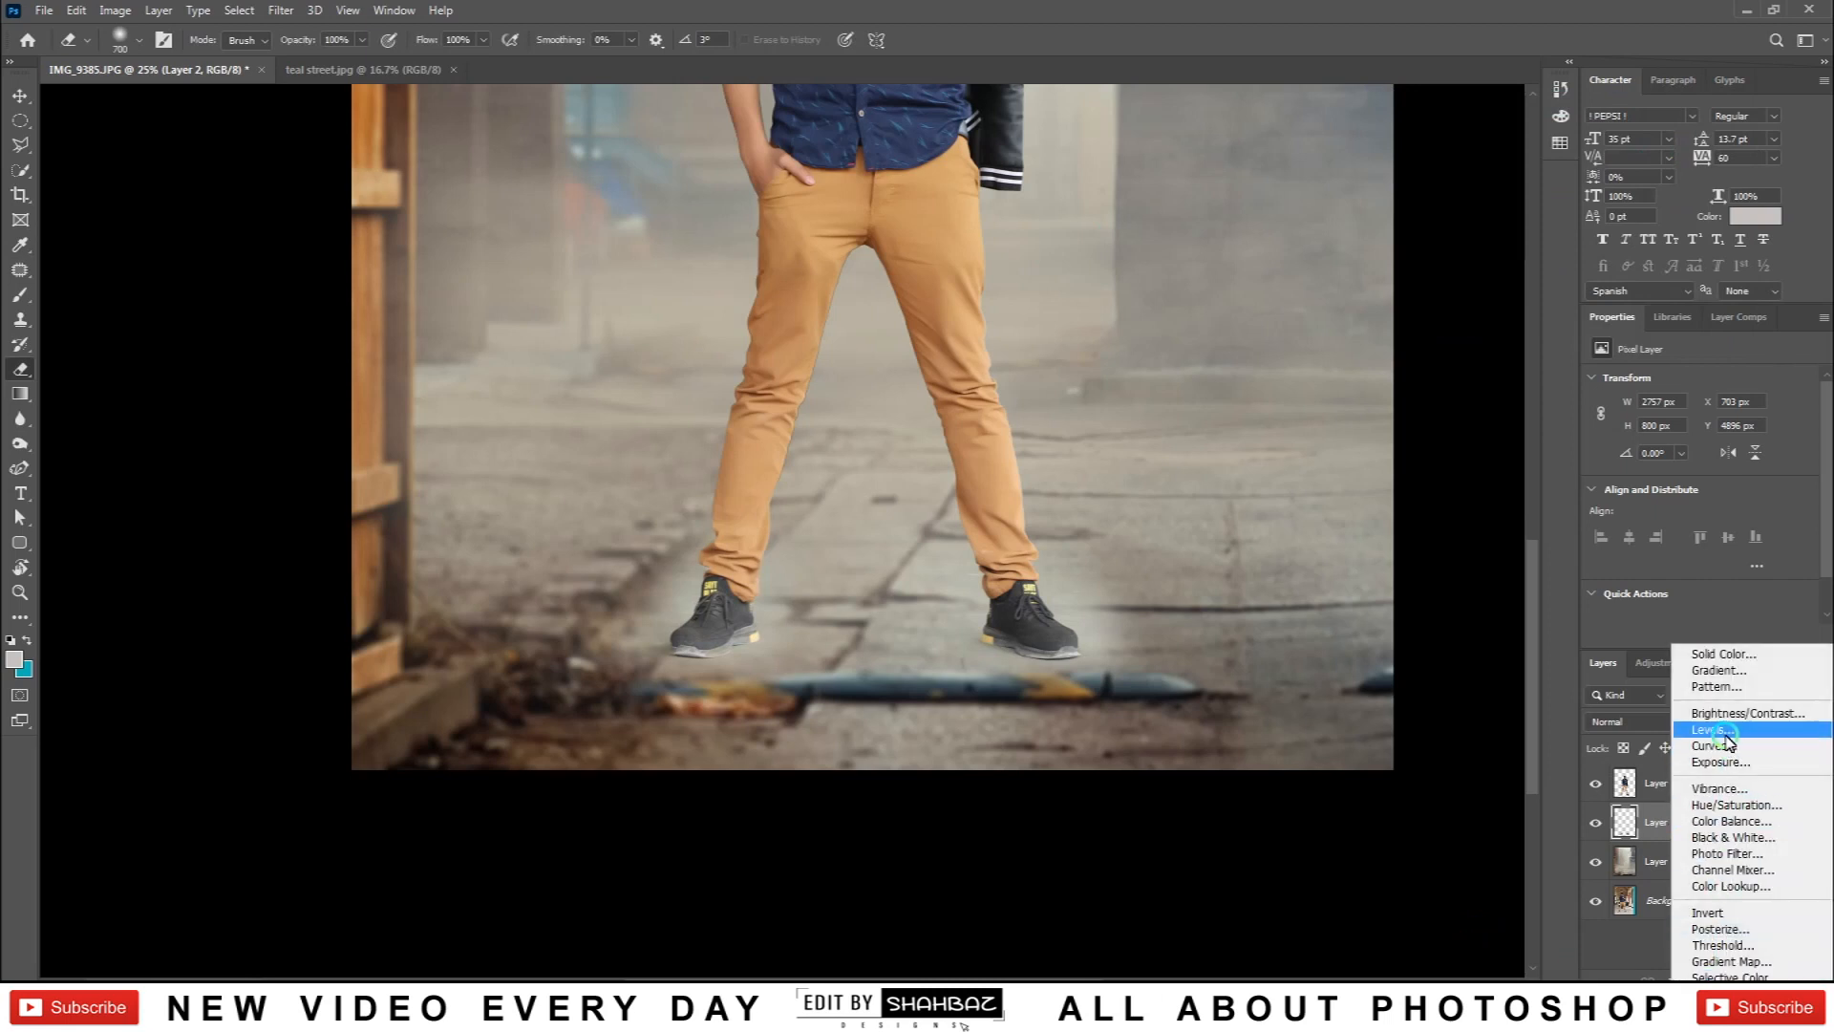
click(1725, 731)
mouse_move(1629, 573)
mouse_down()
mouse_move(1641, 562)
mouse_move(1589, 571)
mouse_move(1637, 521)
mouse_move(1757, 516)
mouse_move(1603, 519)
mouse_up()
click(1661, 633)
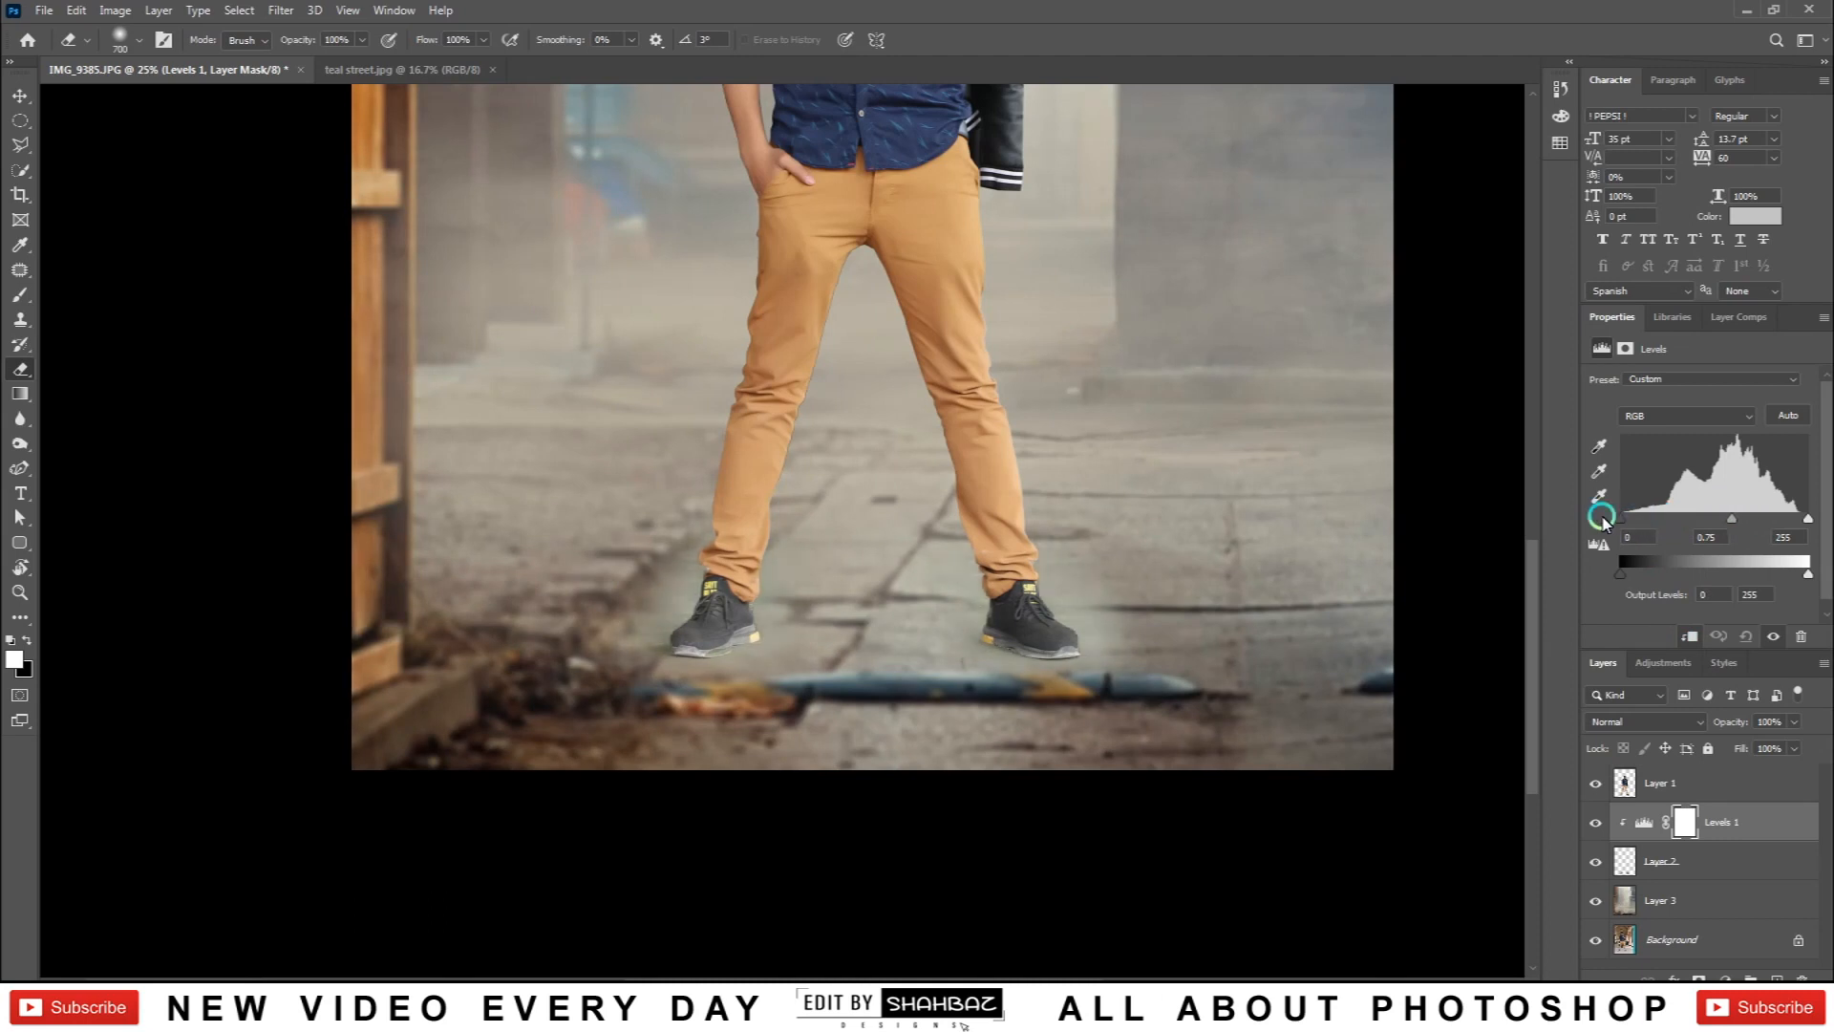
drag(1729, 521, 1759, 517)
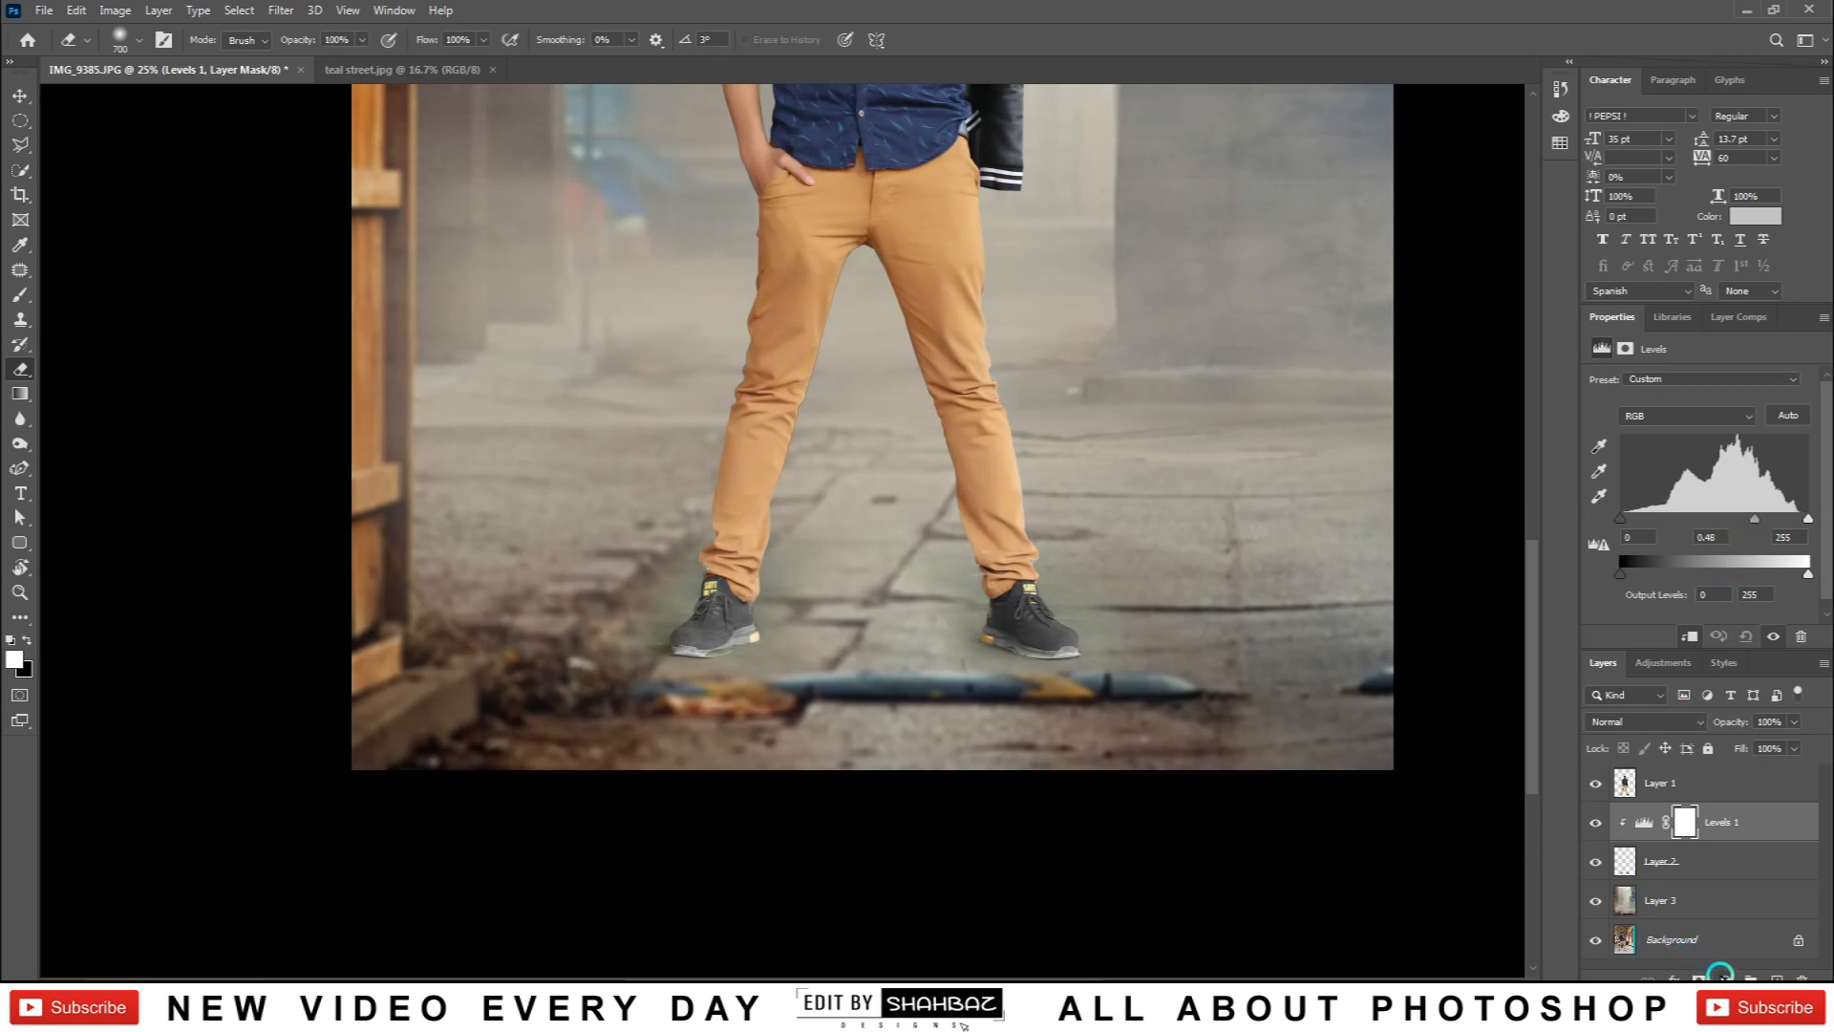
Step: Add a clipped Hue/Saturation adjustment over the floor patch and set its saturation to -58
click(1723, 975)
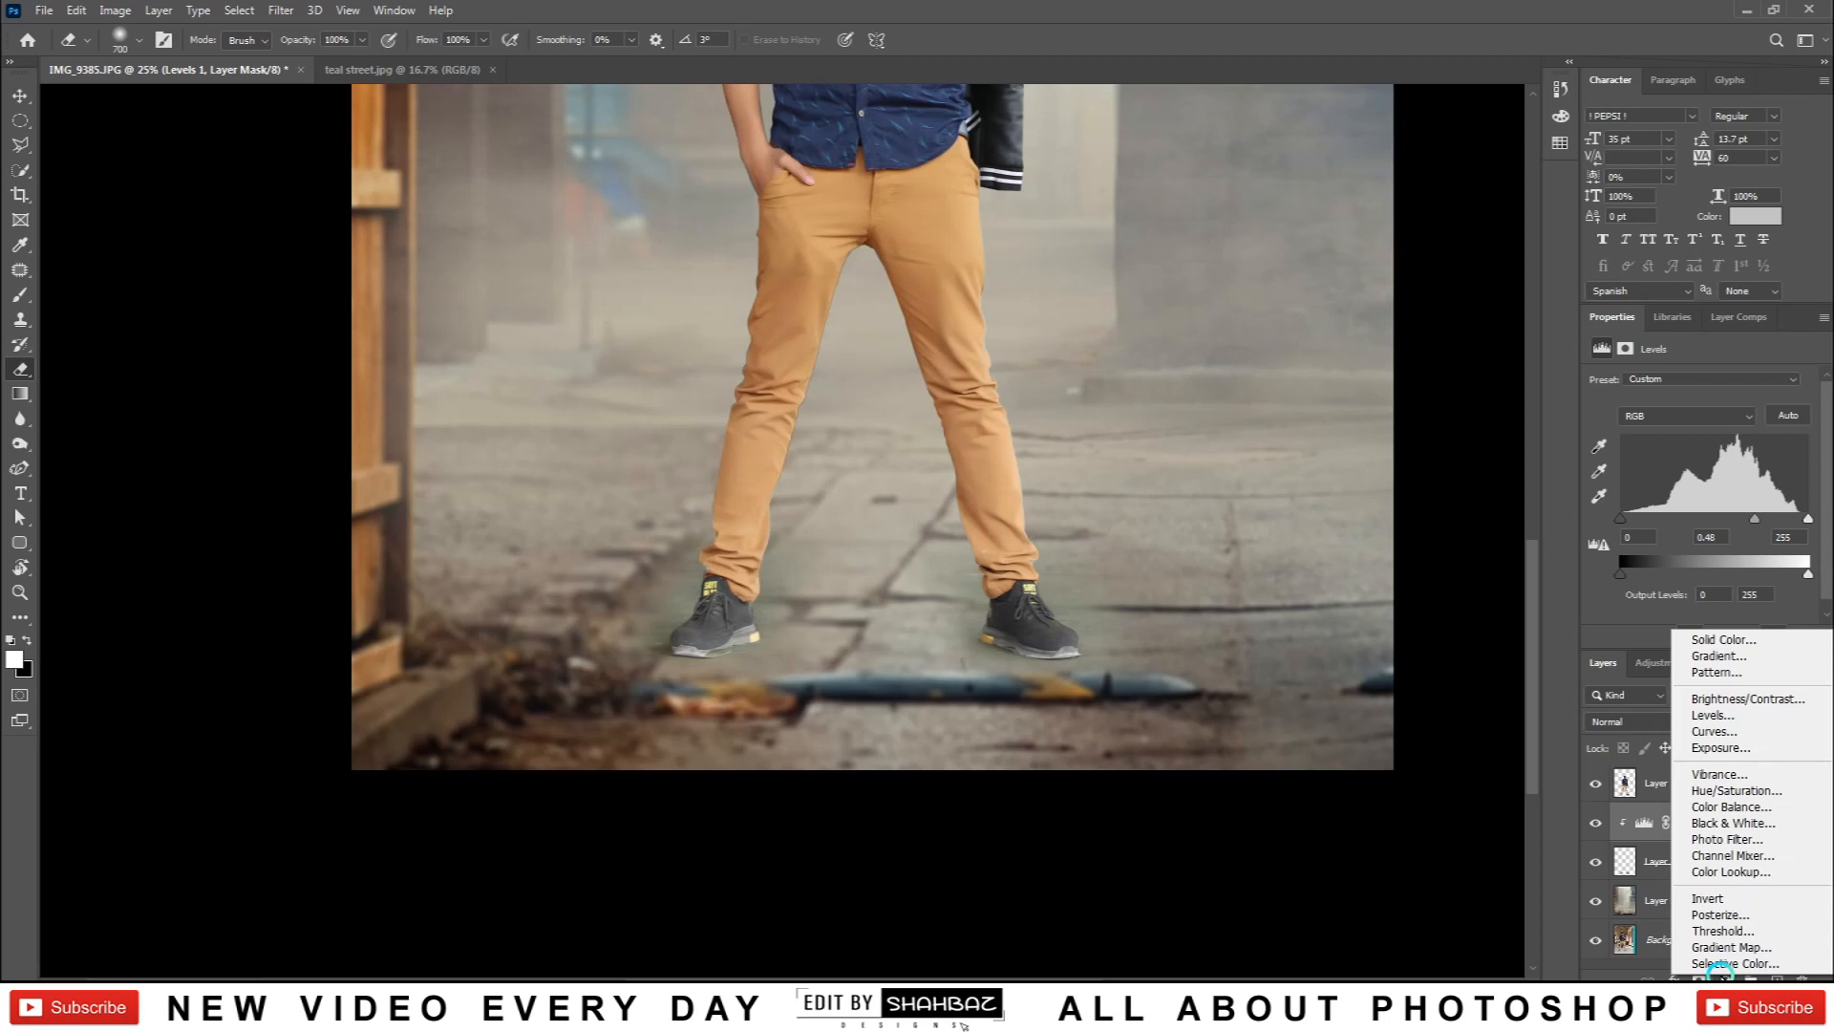
click(1706, 789)
click(1687, 639)
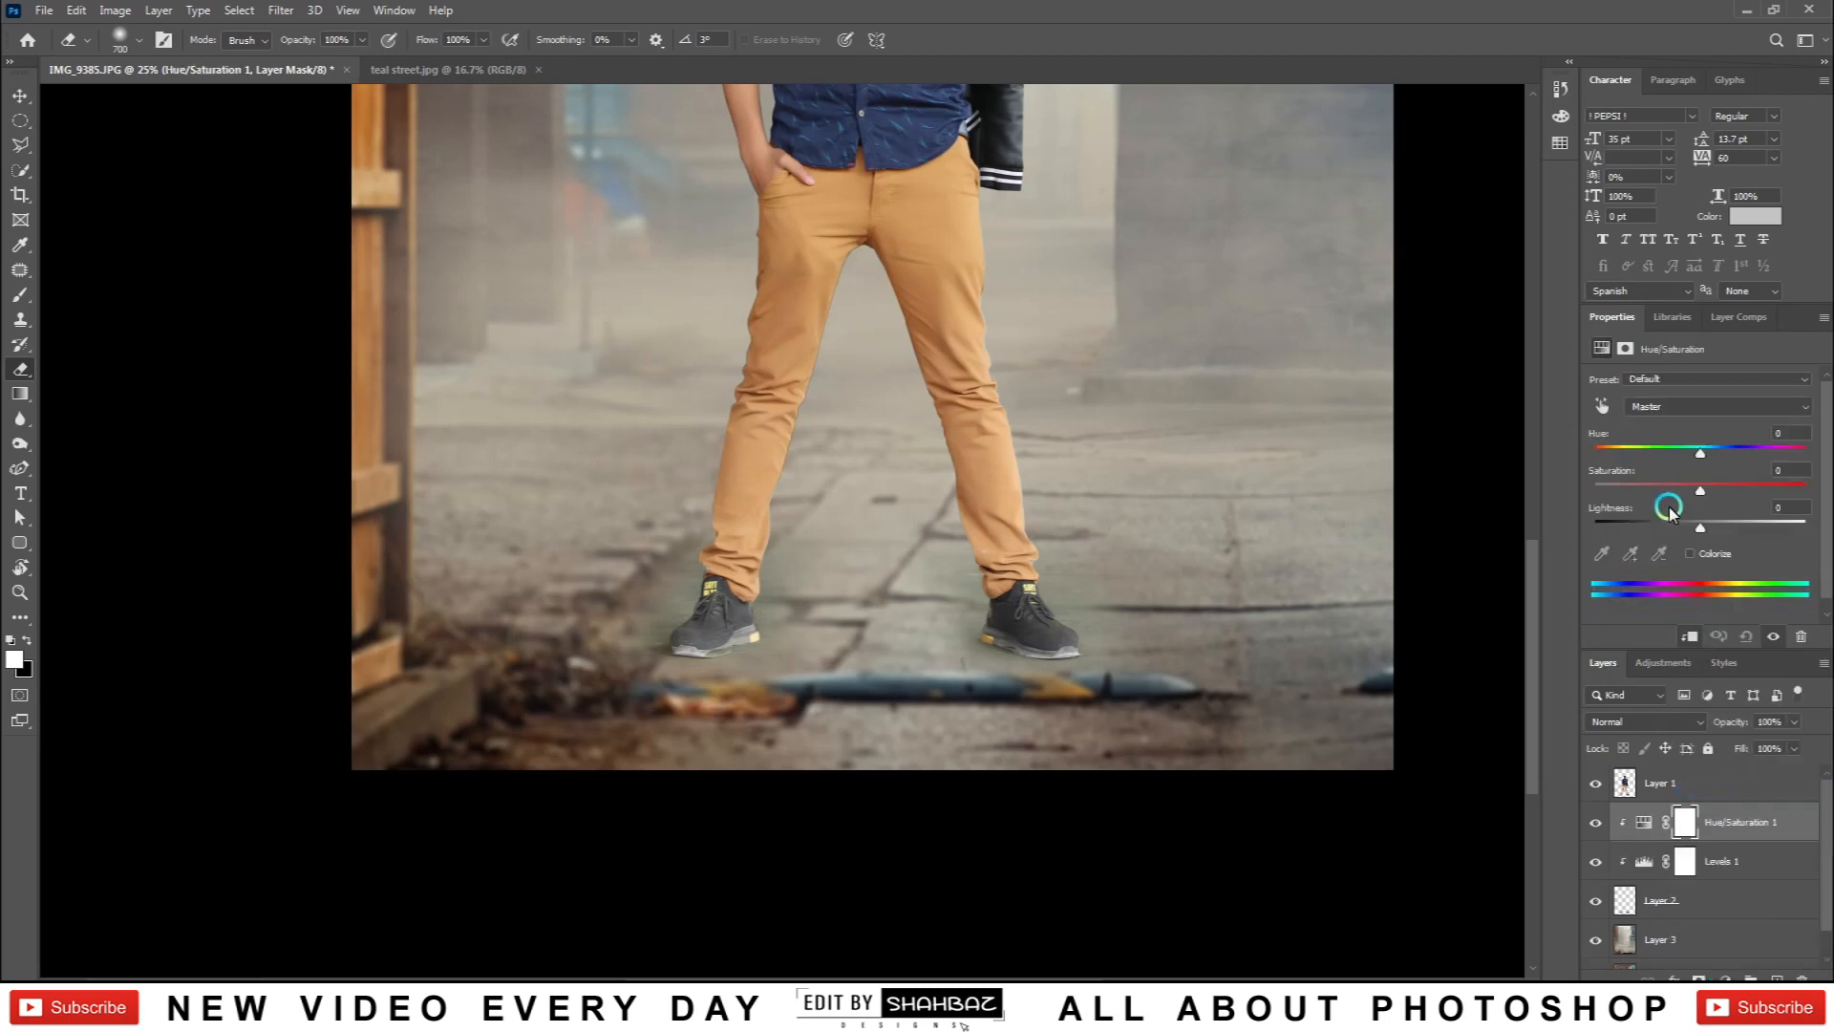
mouse_move(1651, 489)
mouse_down()
mouse_move(1601, 489)
mouse_move(1640, 487)
mouse_up()
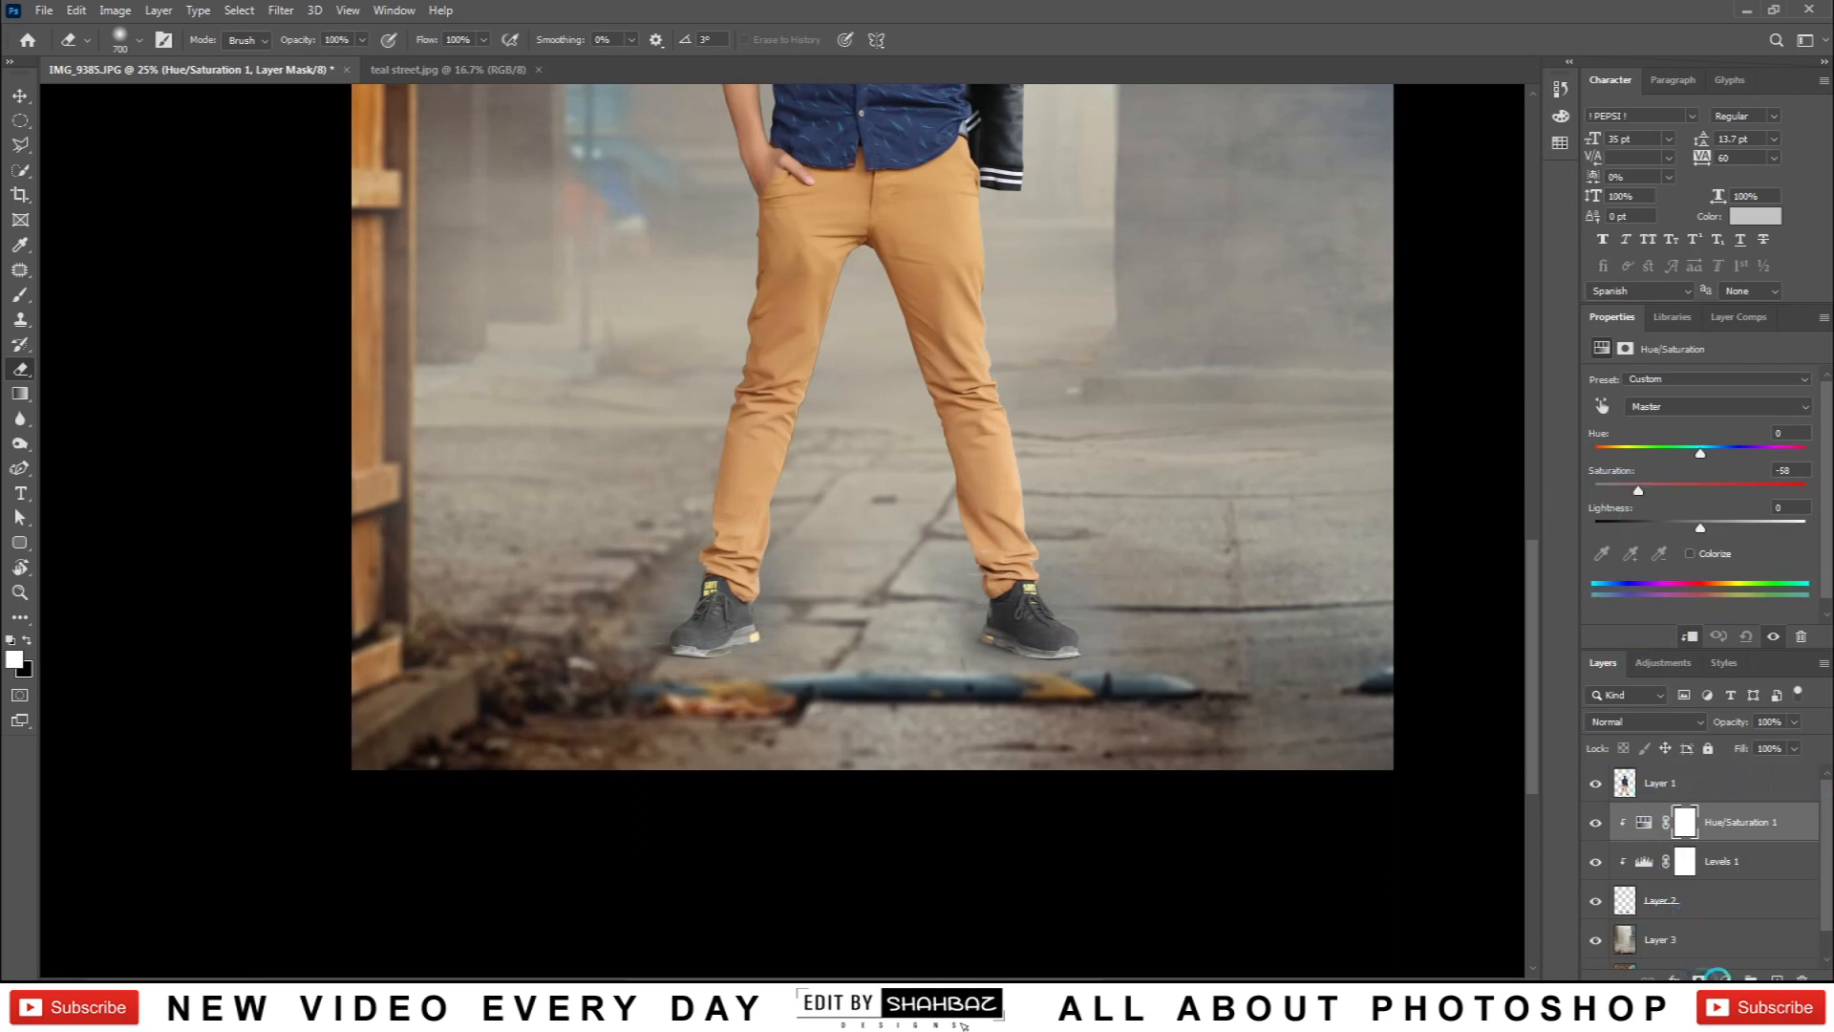
Step: Add a clipped Color Balance adjustment over the floor patch, setting midtones Cyan-Red to +12 and fine-tuning Magenta-Green and Yellow-Blue
click(1718, 978)
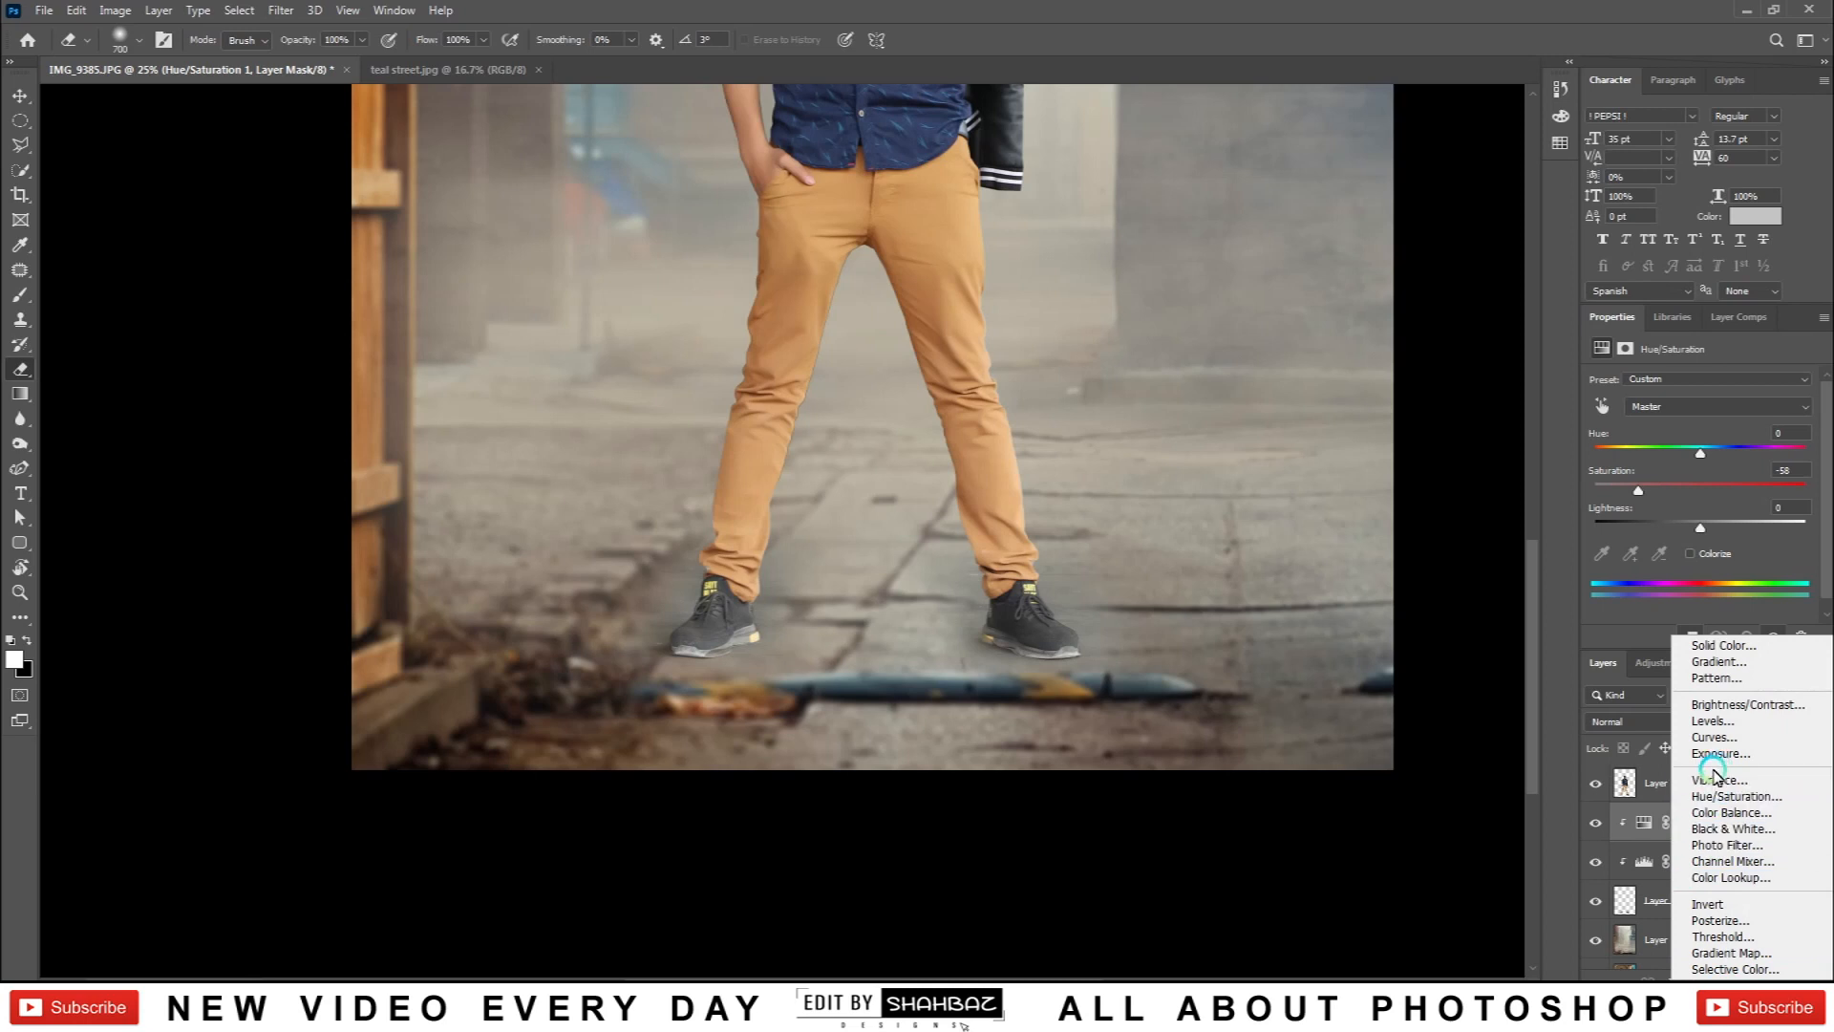
click(1712, 814)
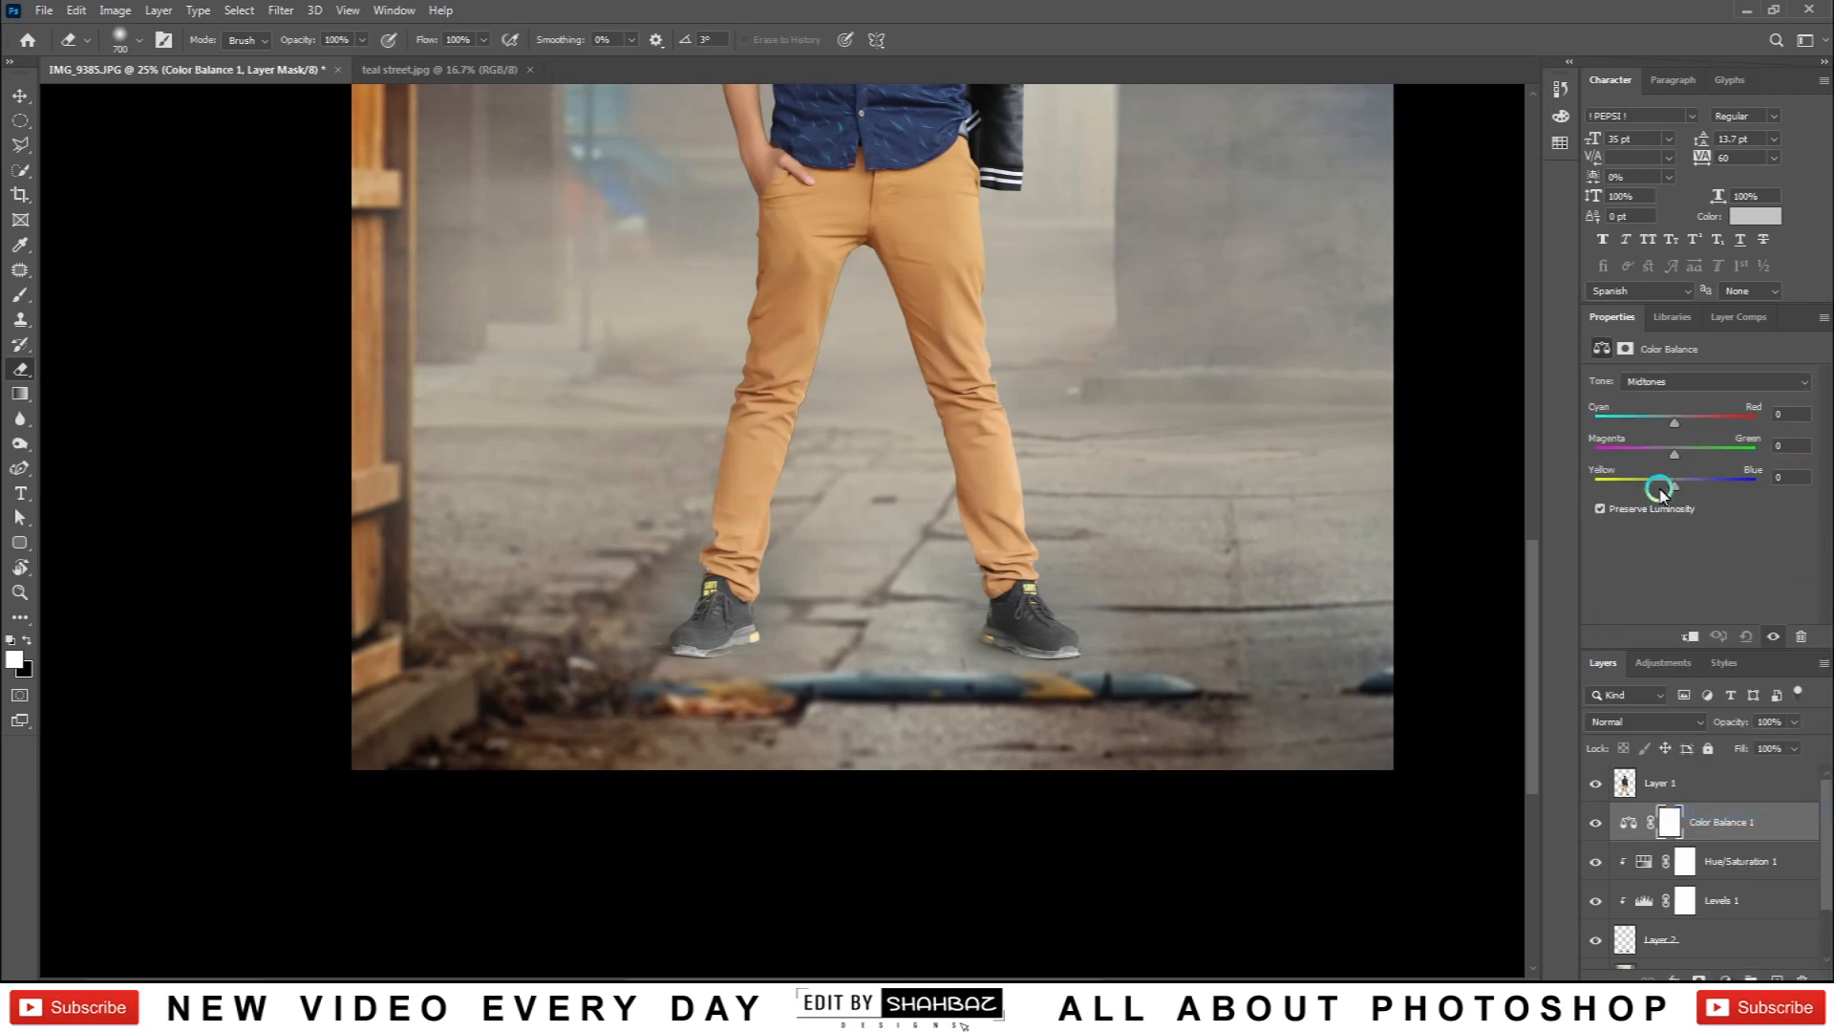
click(1690, 632)
mouse_move(1667, 424)
mouse_down()
mouse_move(1644, 420)
mouse_move(1685, 427)
mouse_move(1653, 441)
mouse_move(1691, 449)
mouse_up()
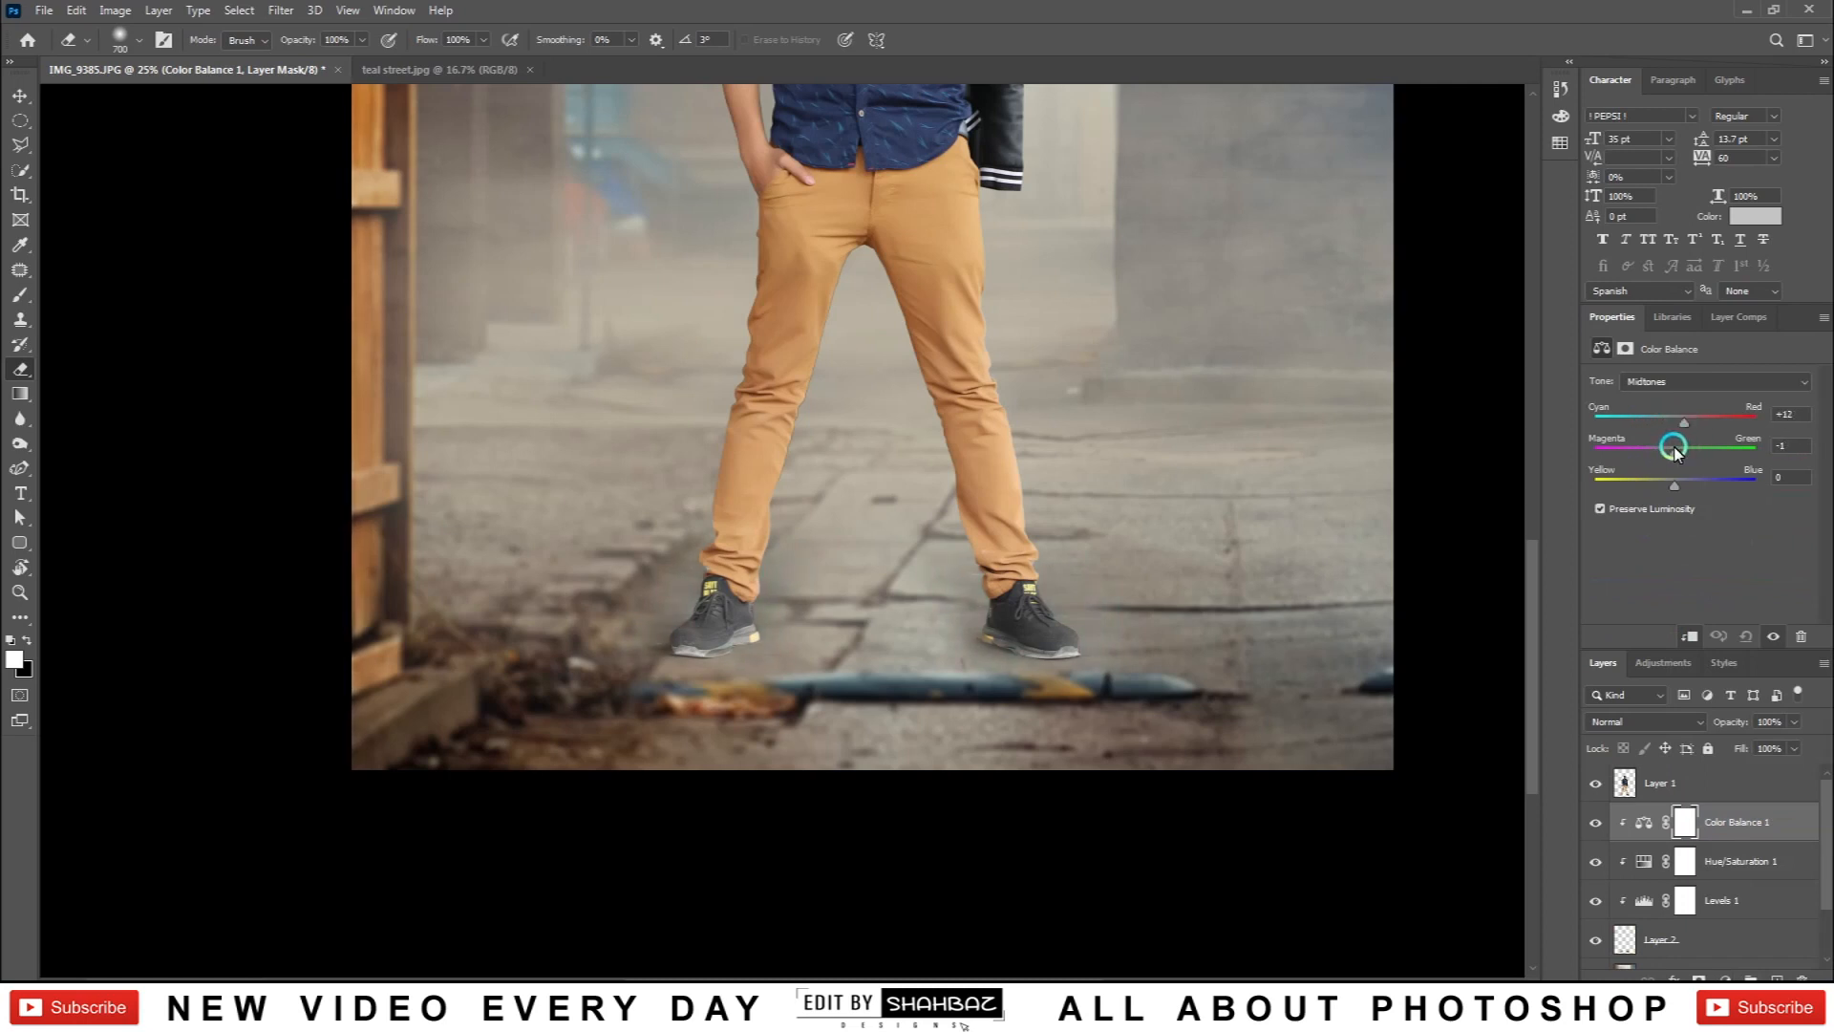
drag(1660, 489, 1660, 483)
Step: Readjust the Levels 1 midtone value to 0.68
click(1758, 900)
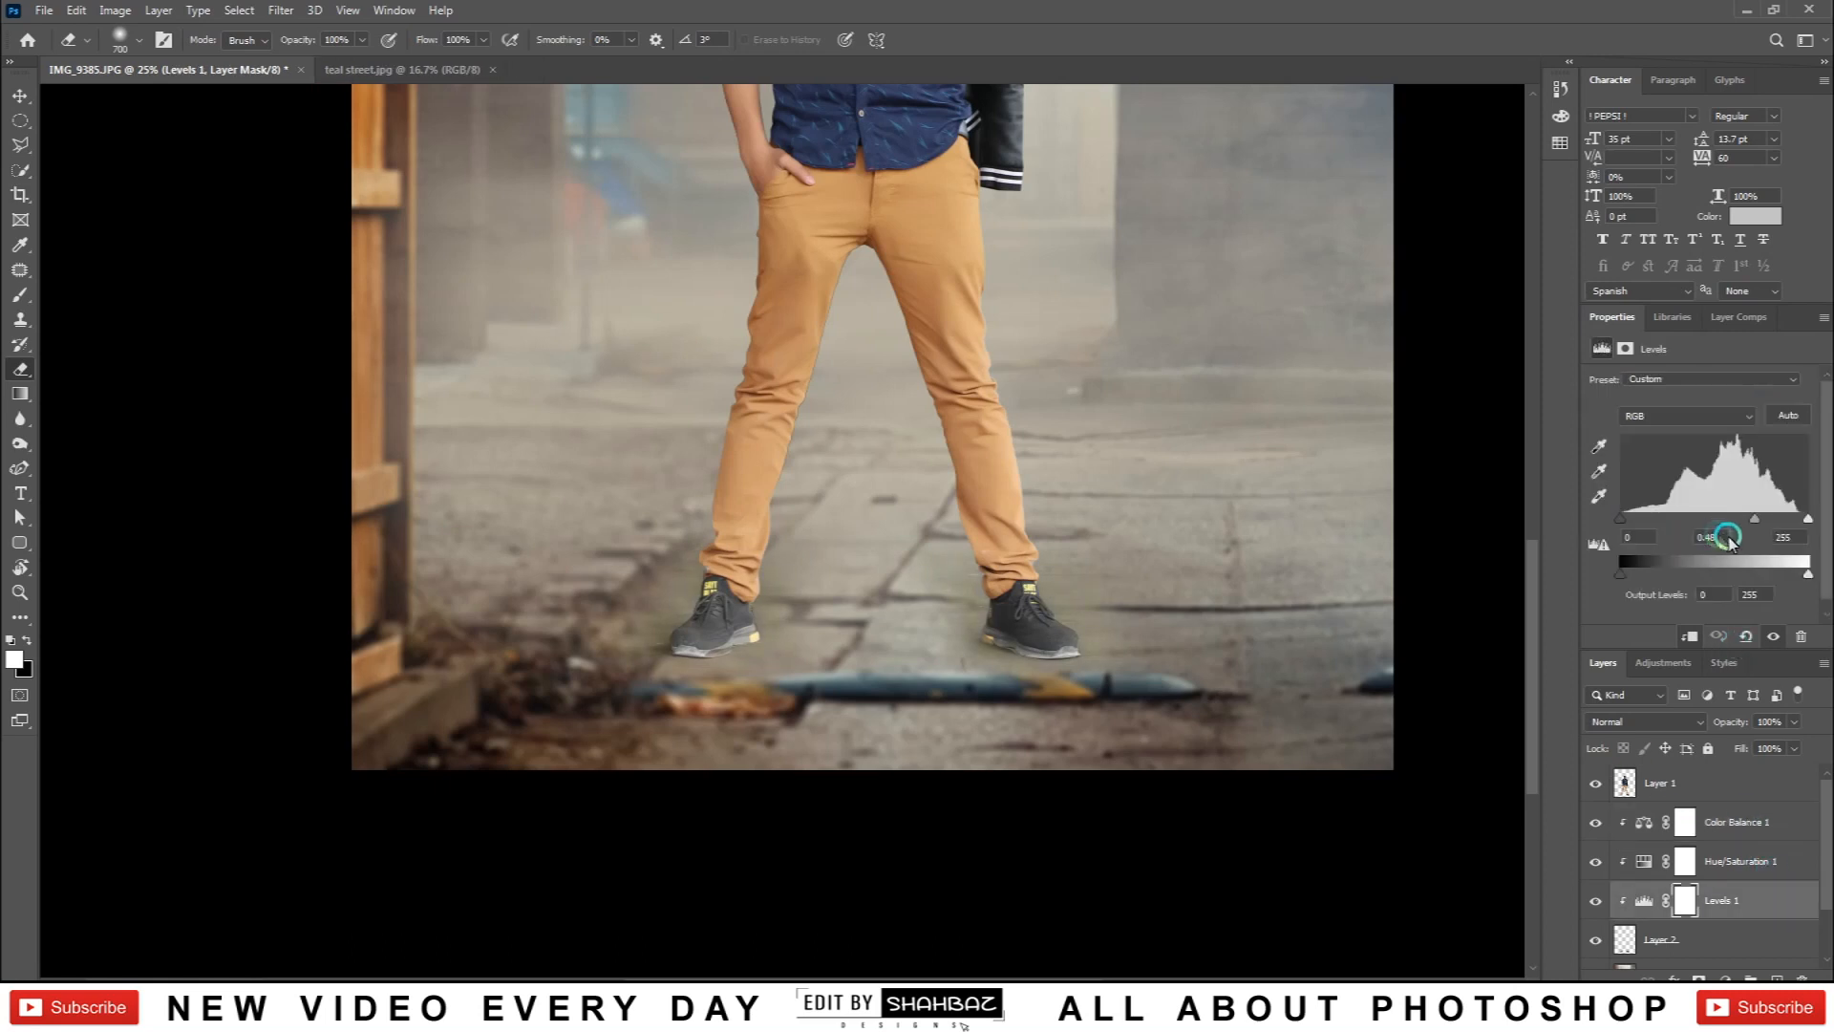
drag(1751, 521, 1743, 533)
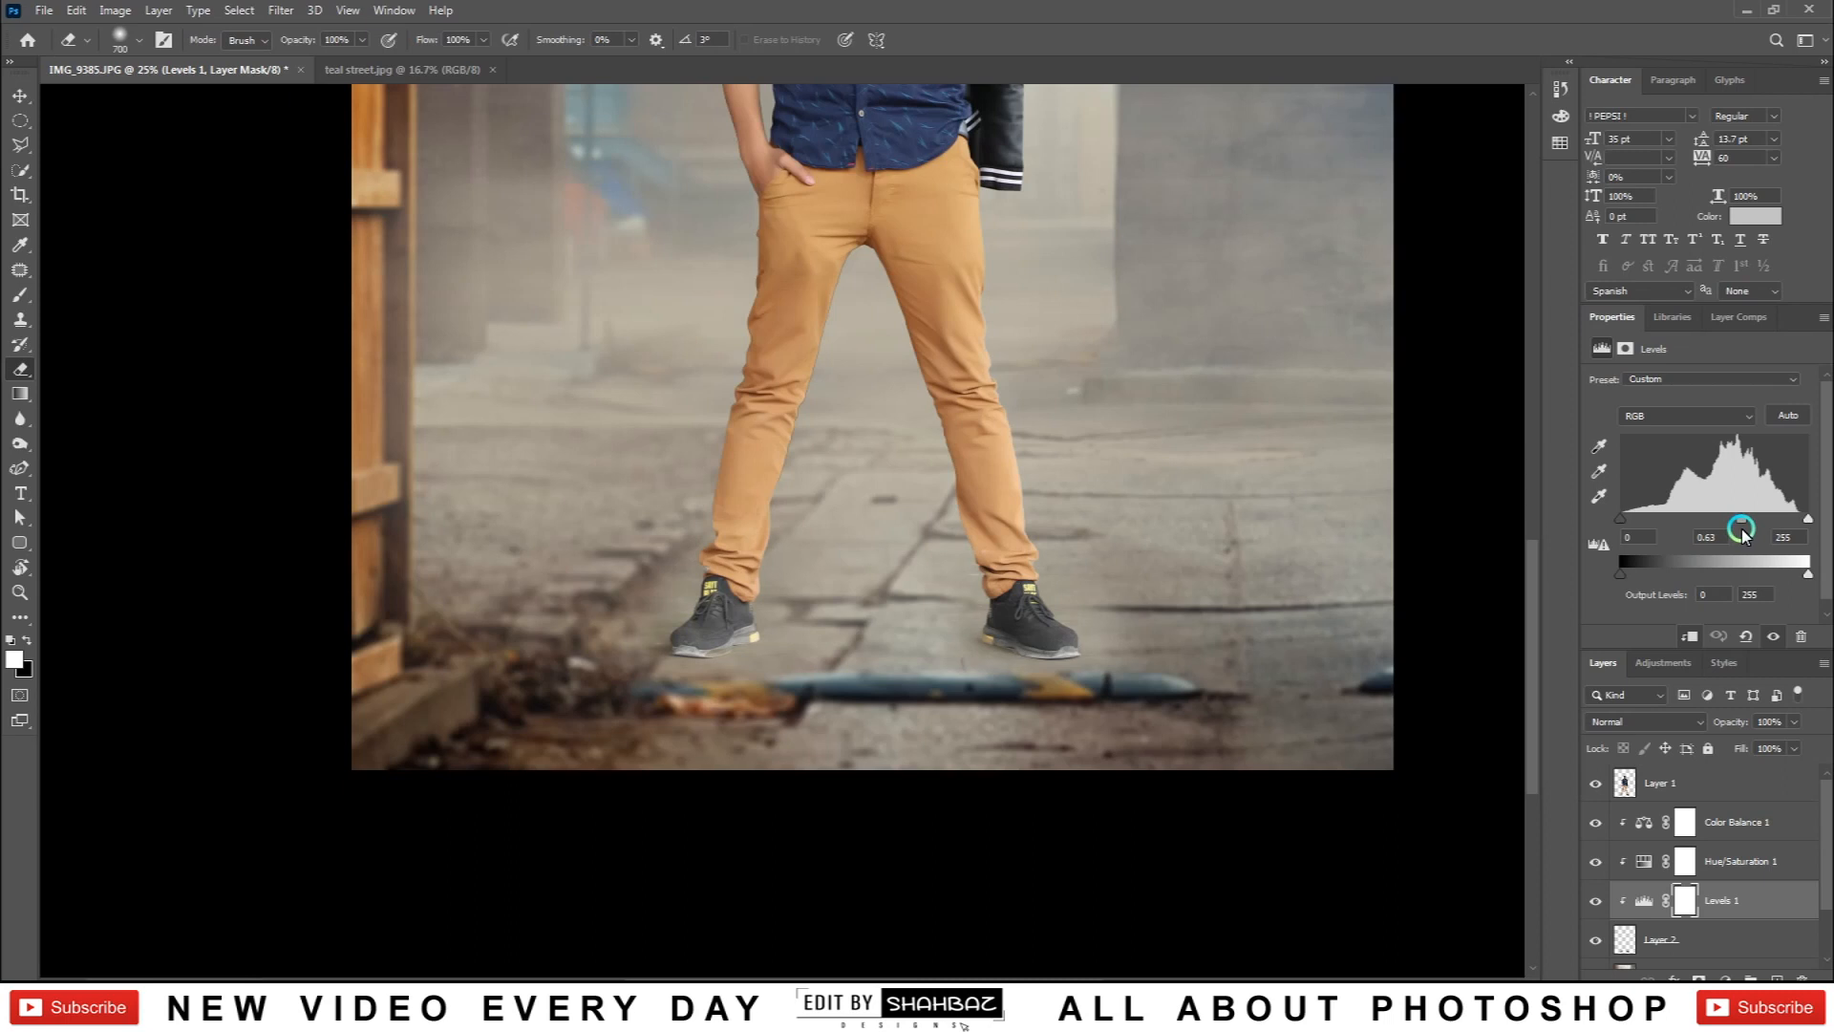
key(ctrl+minus)
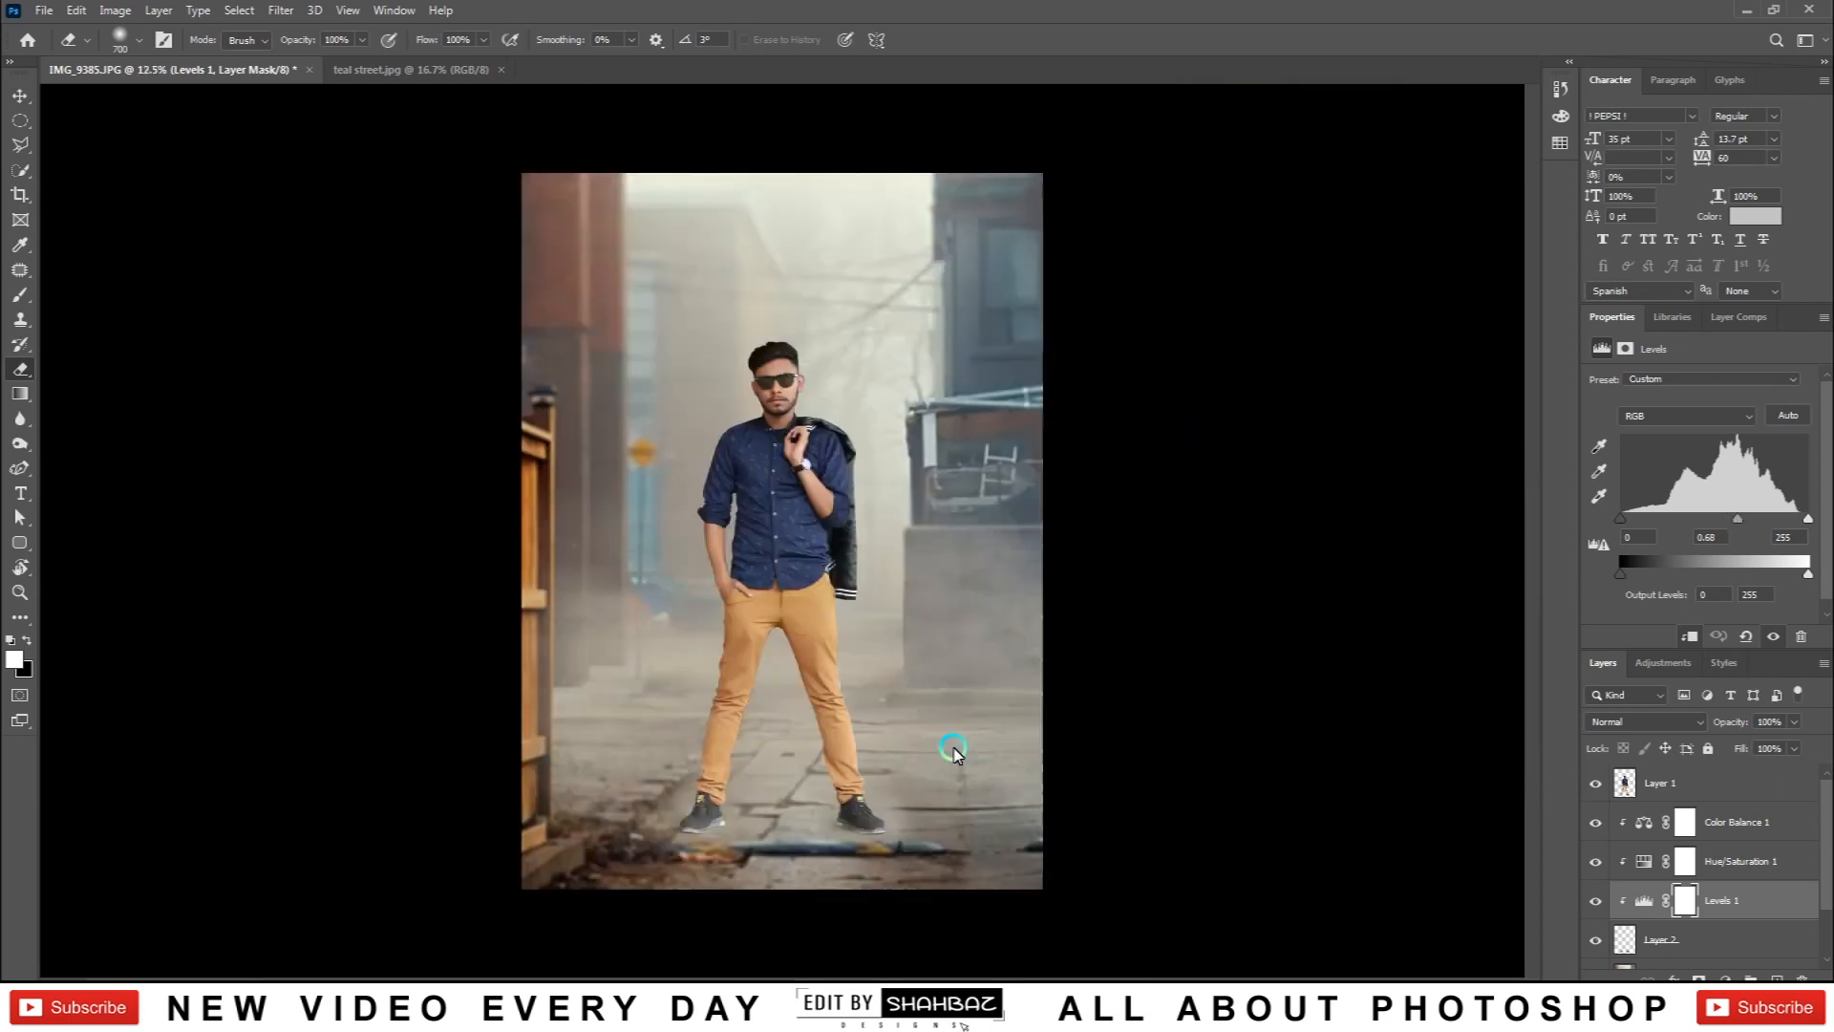
Step: Erase the remaining floor patch edge on Layer 2 beside the shoe at the patch's right end with a soft eraser
key(ctrl+plus)
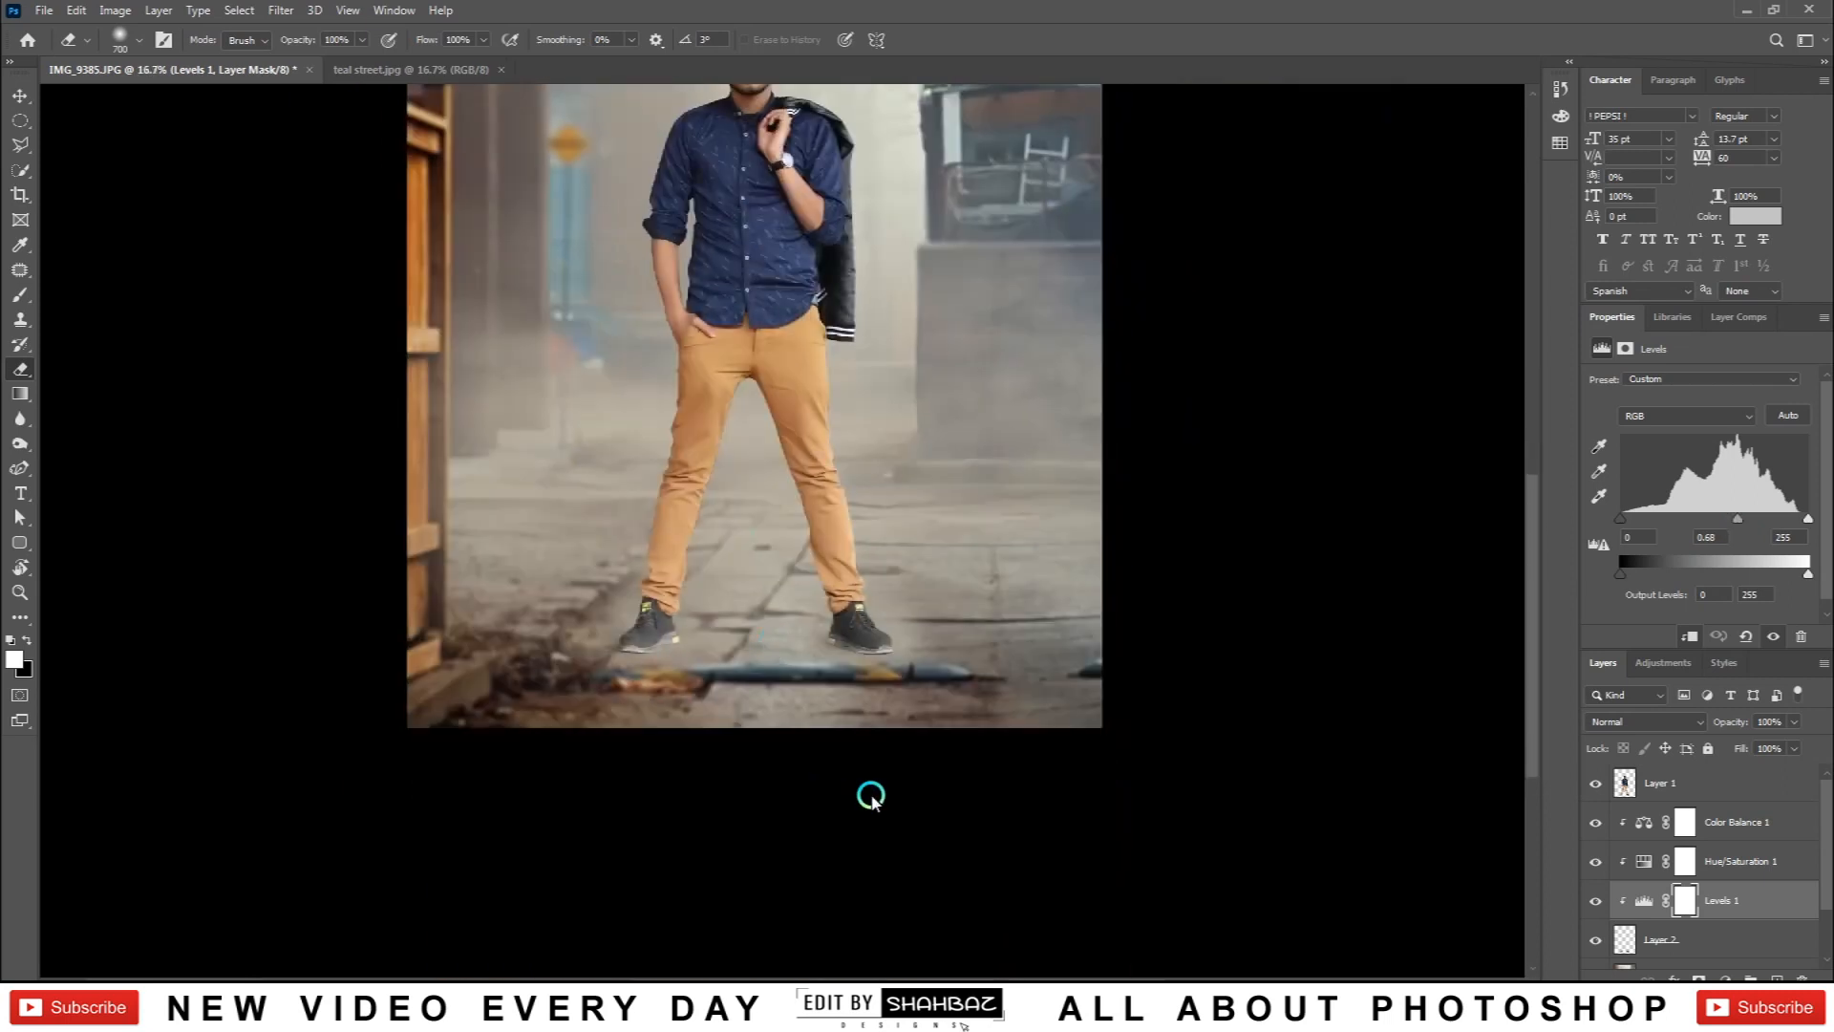
click(1708, 941)
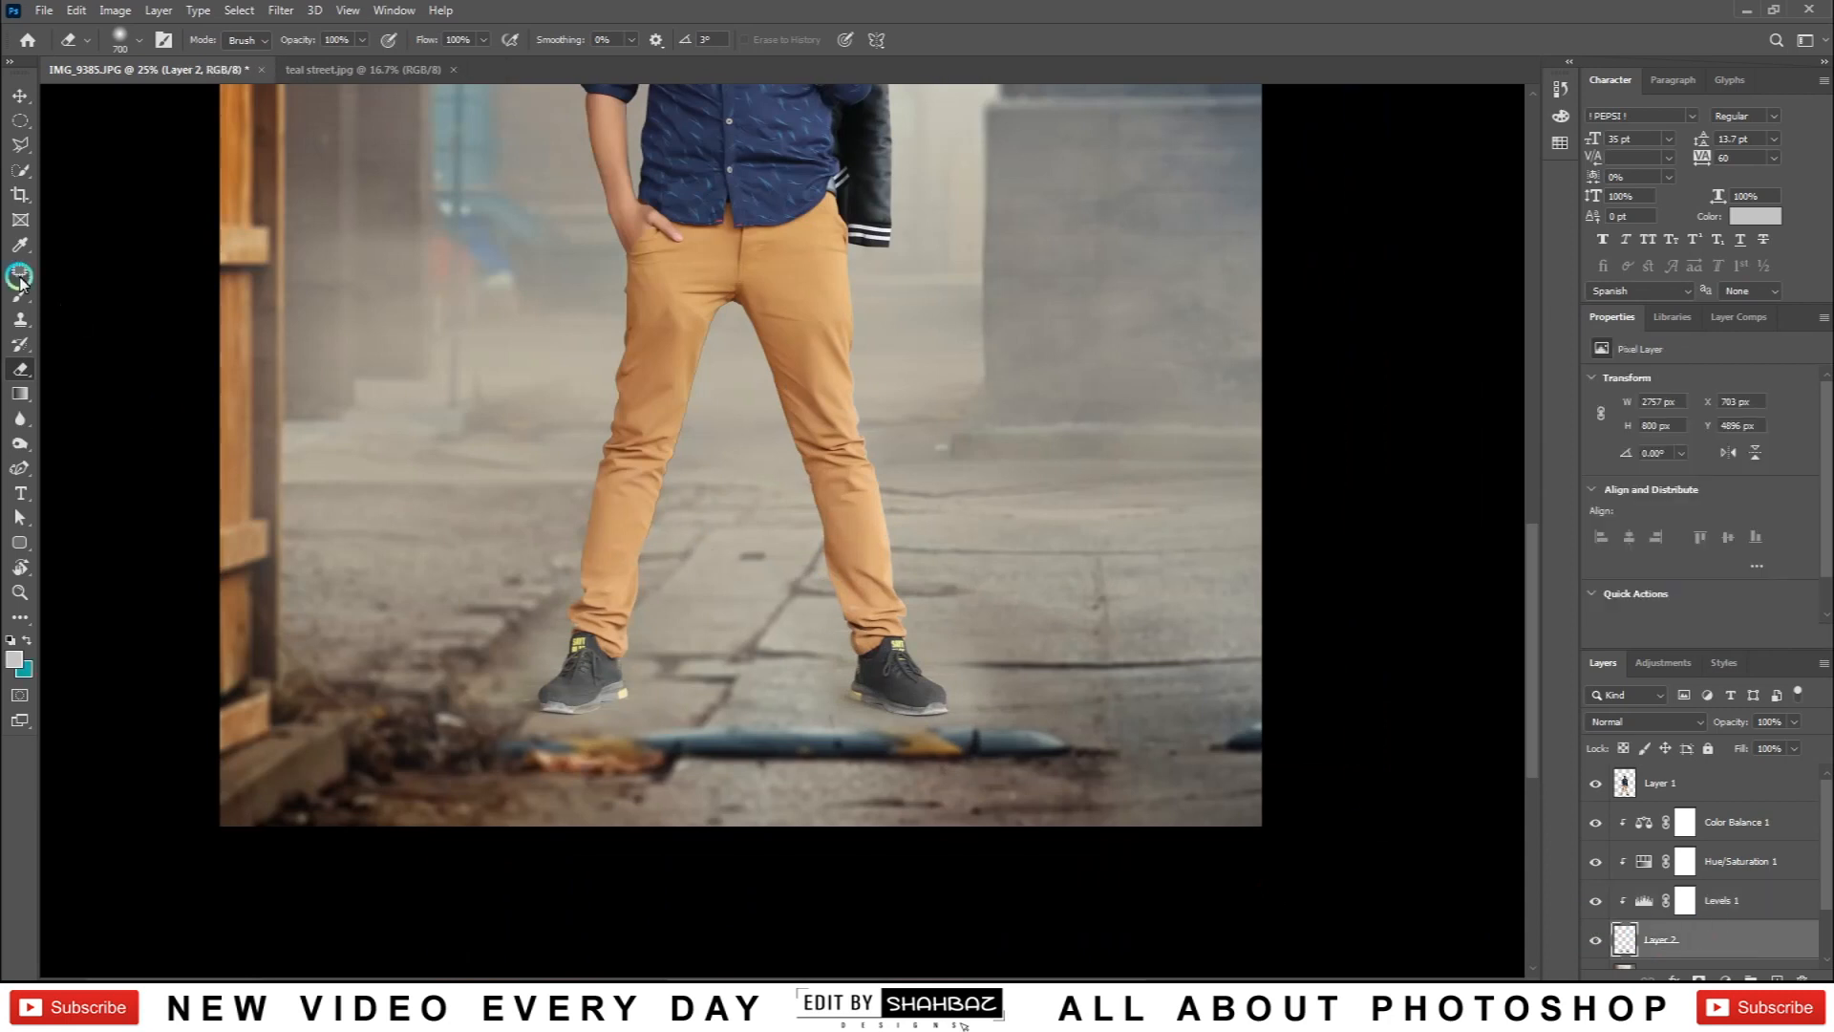
key(bracketleft)
mouse_move(1049, 669)
mouse_down()
mouse_move(1016, 625)
mouse_move(1068, 695)
mouse_move(993, 596)
mouse_move(1014, 575)
mouse_move(1068, 653)
mouse_up()
key(bracketright)
key(bracketleft)
key(bracketleft)
key(bracketleft)
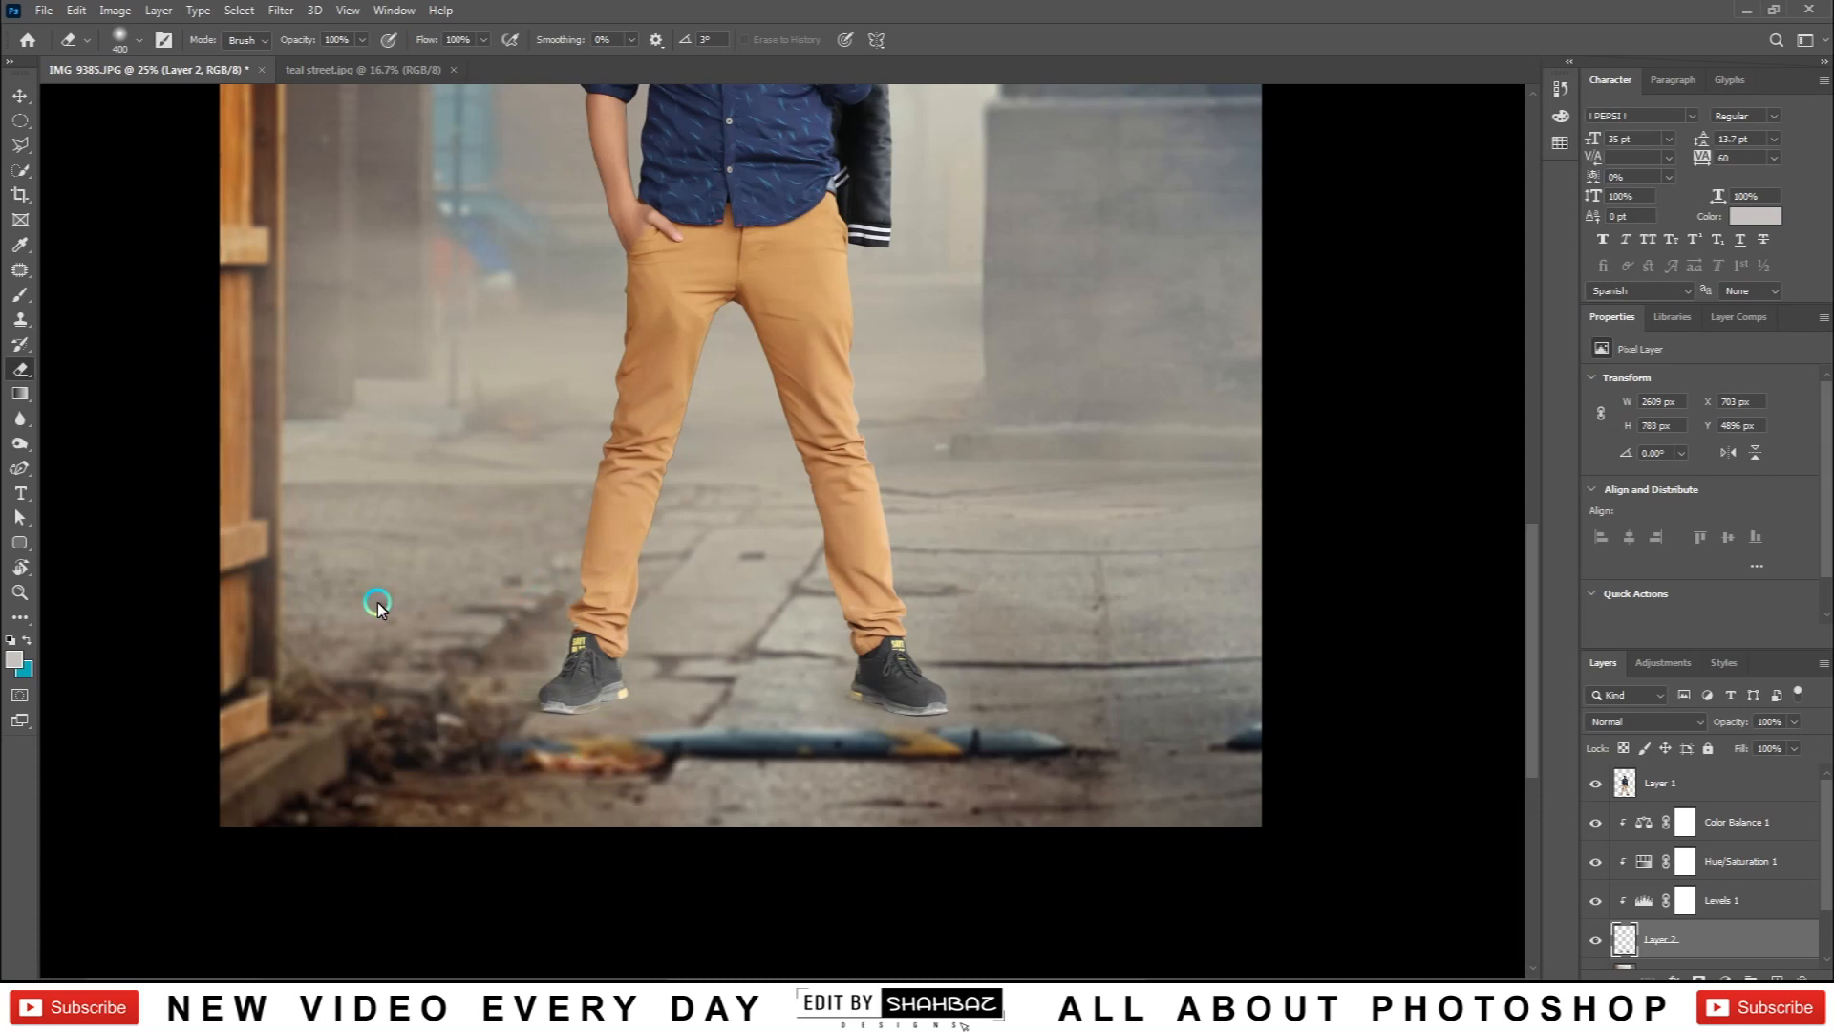
key(ctrl+0)
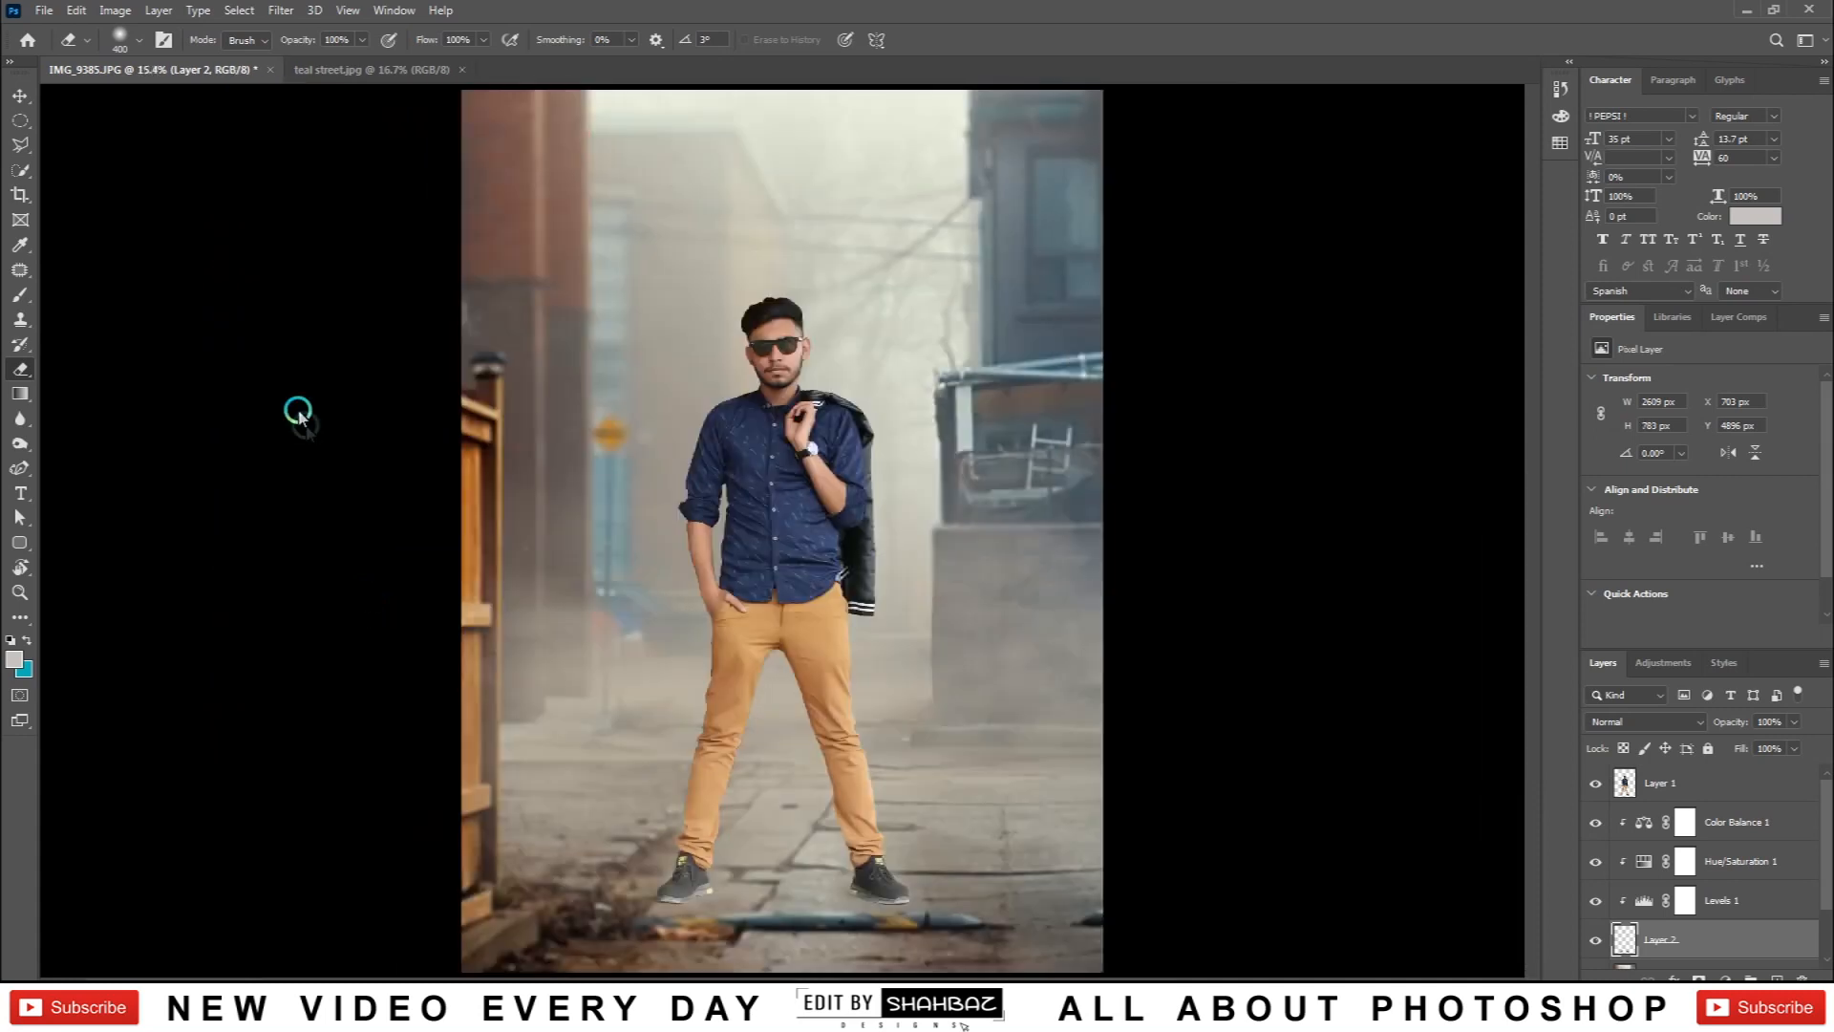
Step: Liquify the man's hair on Layer 1, pushing its top upward into a fuller shape with brush sizes 250 and 300
click(20, 104)
key(ctrl+plus)
key(ctrl+plus)
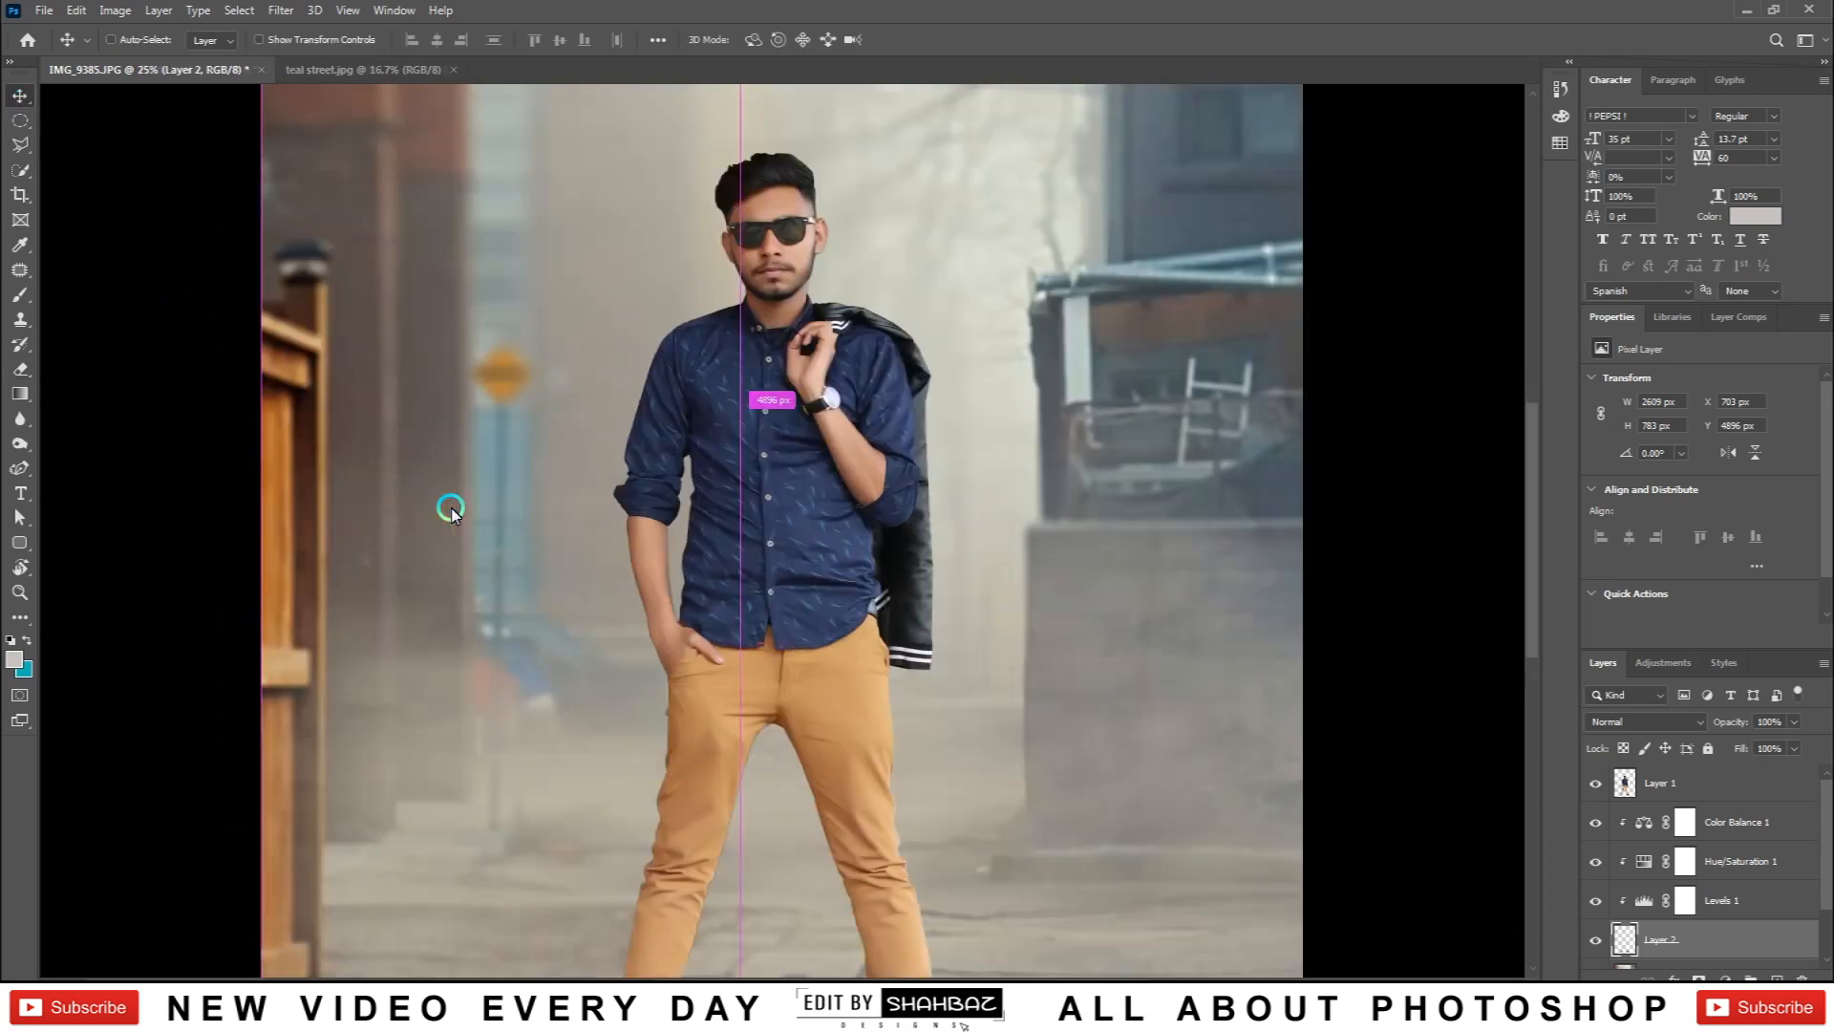
key(ctrl+minus)
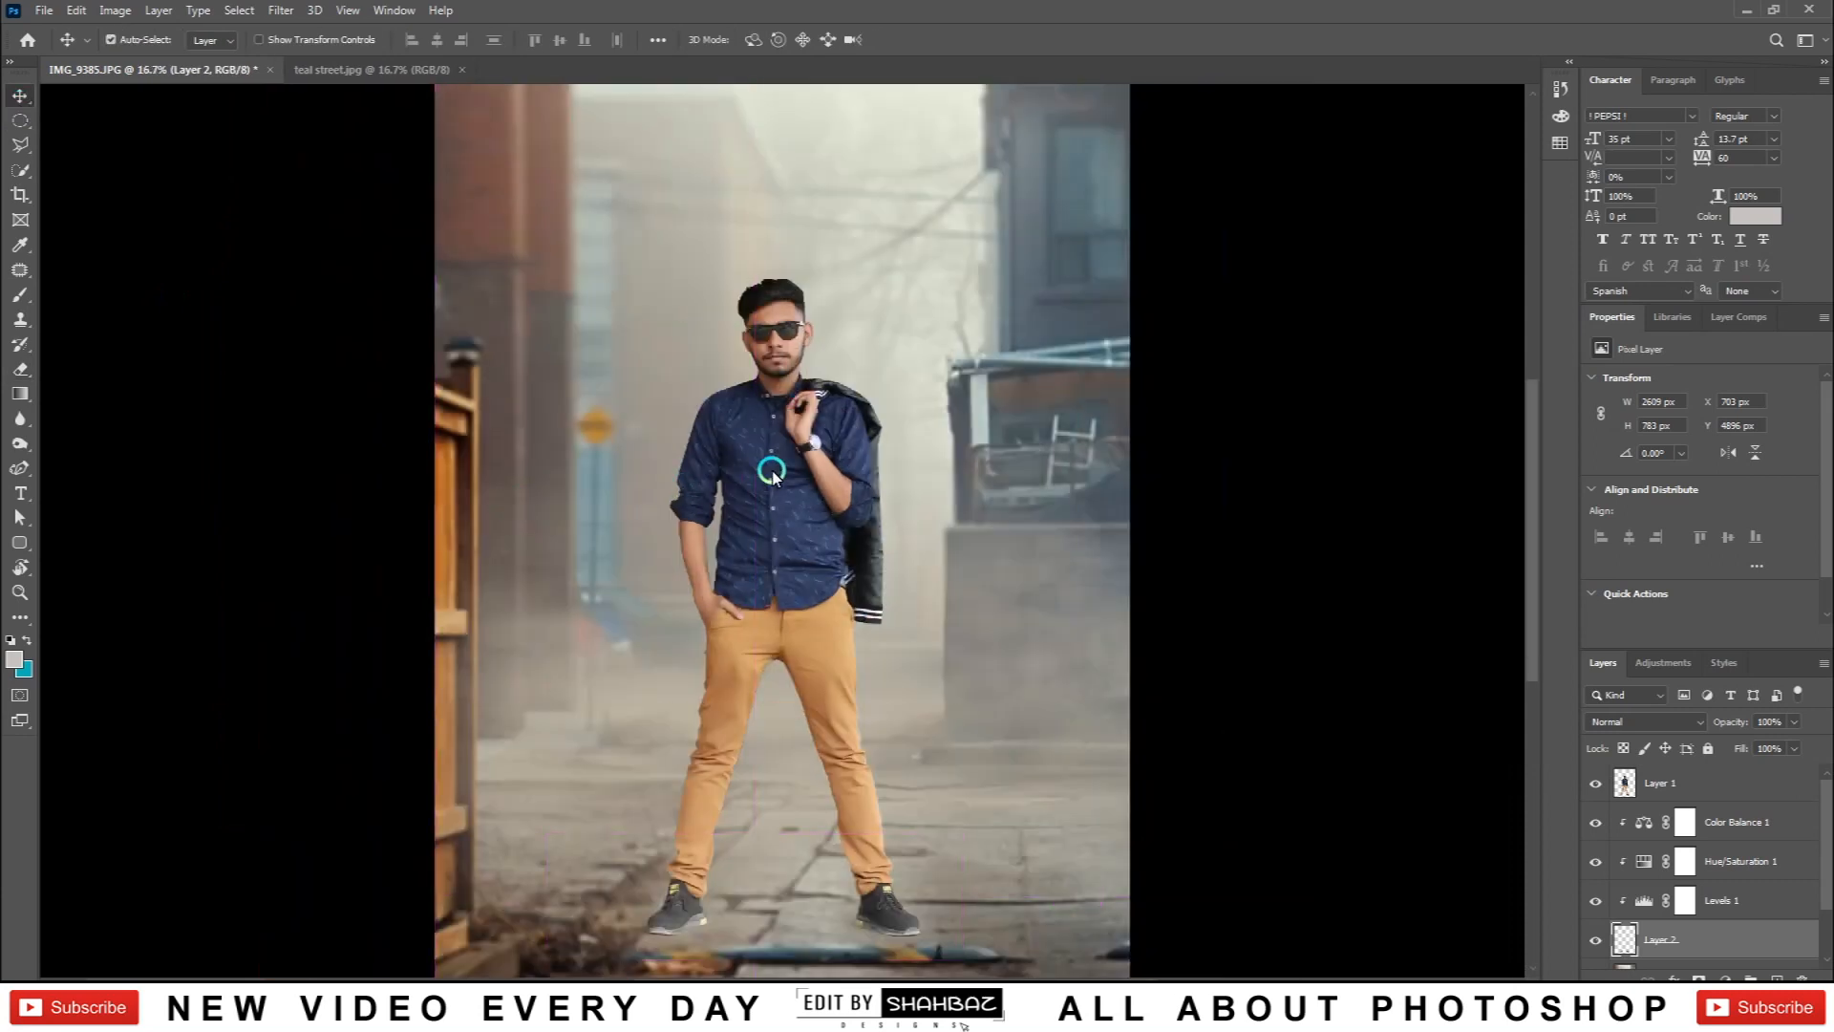
click(772, 475)
click(280, 11)
click(300, 161)
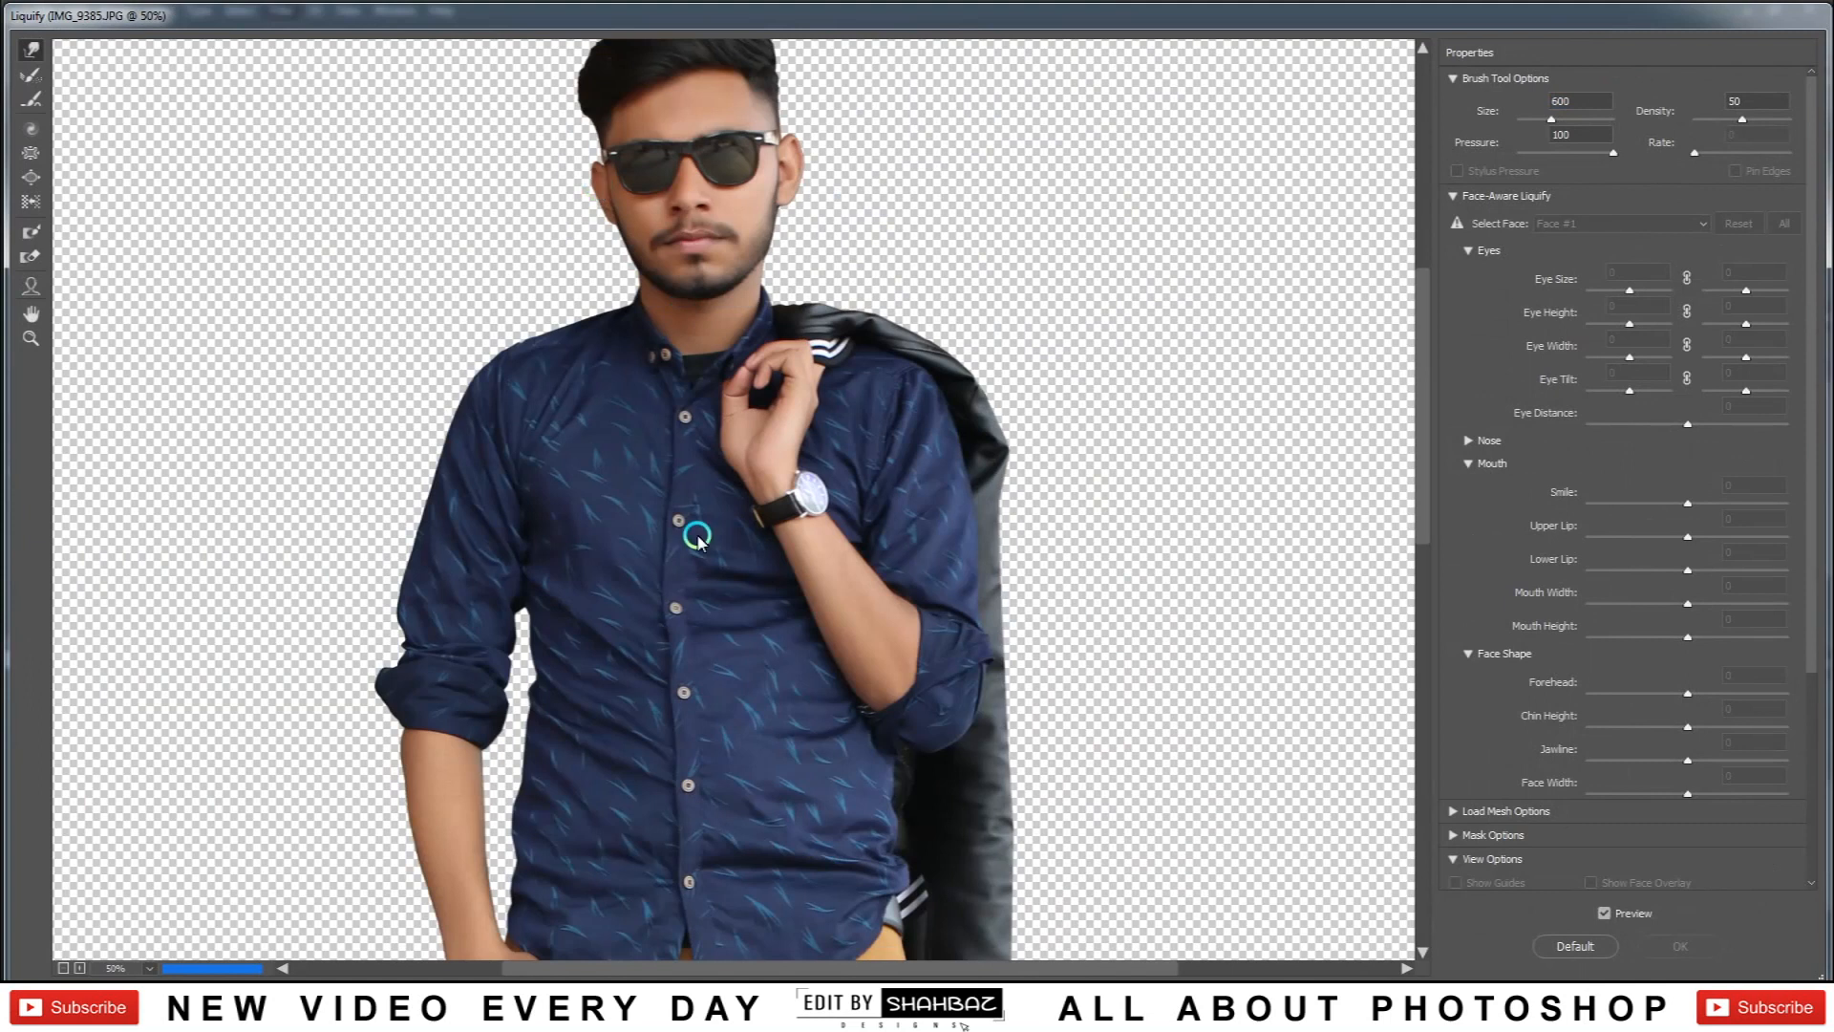
ctrl+click(664, 245)
key(bracketleft)
key(bracketleft)
key(bracketleft)
key(bracketleft)
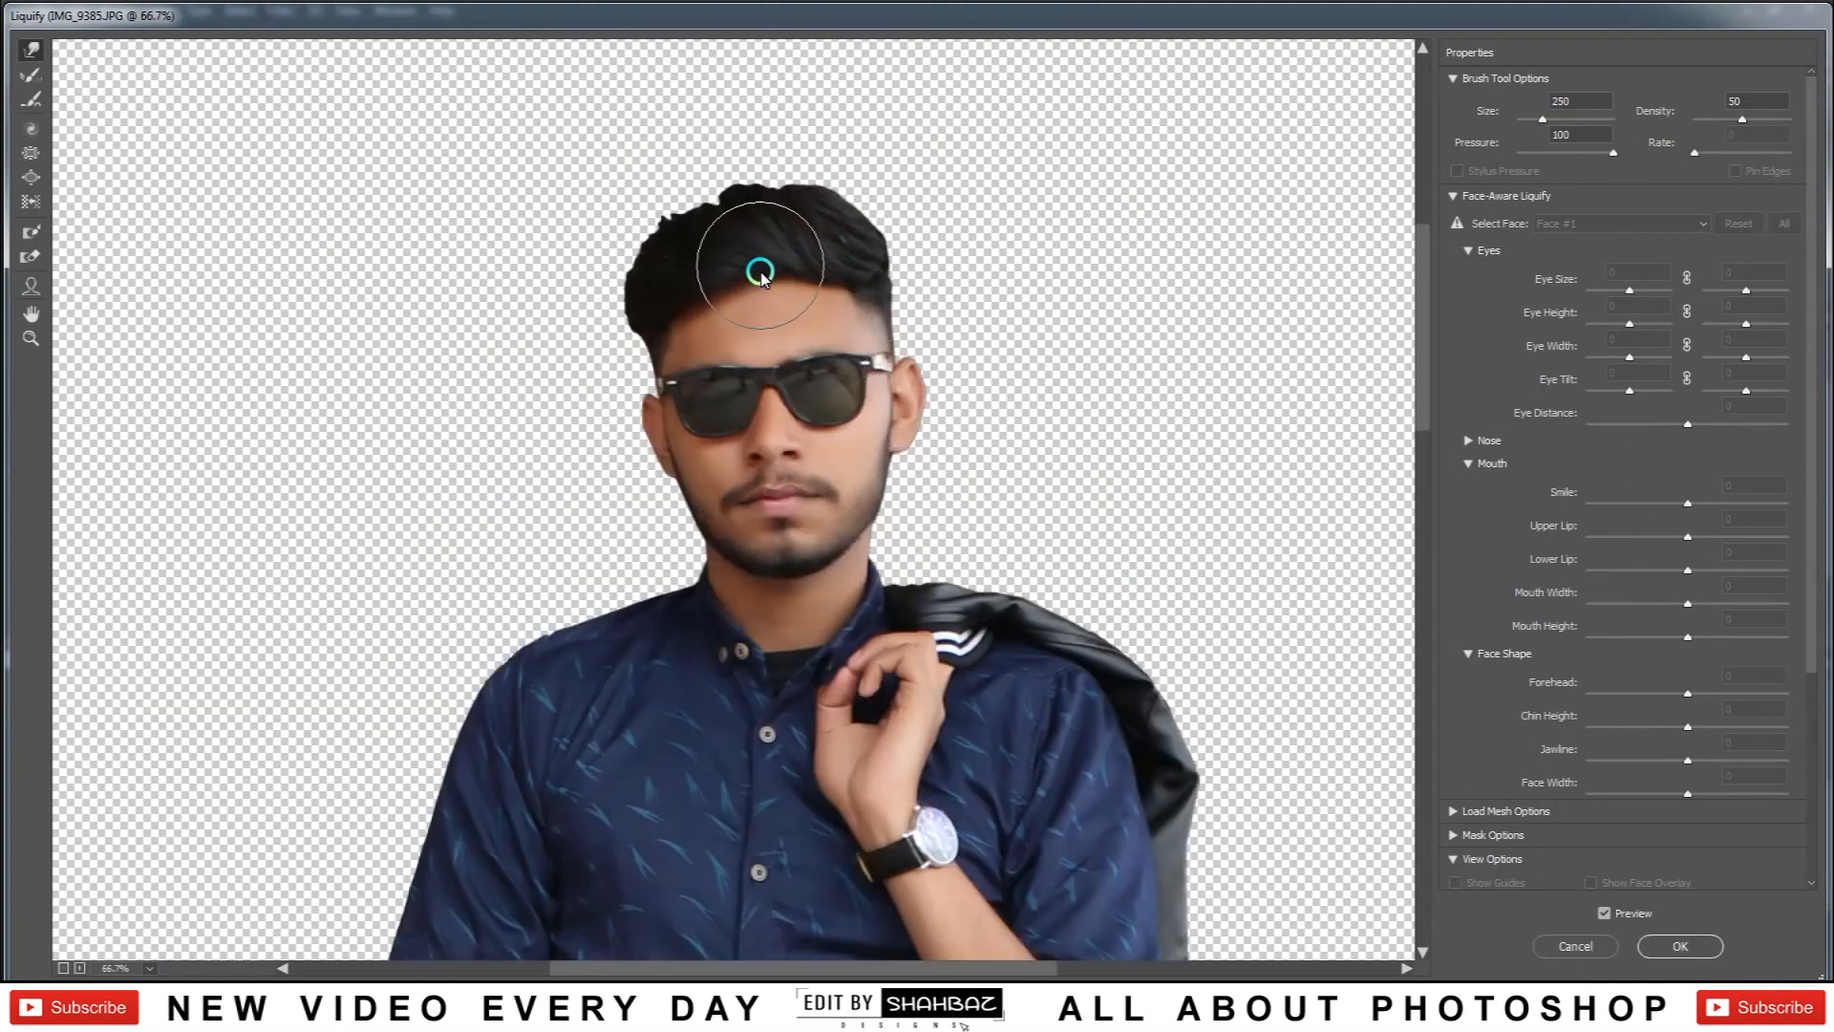
mouse_move(761, 277)
mouse_down()
mouse_move(876, 209)
mouse_move(758, 217)
mouse_move(726, 197)
mouse_move(673, 217)
mouse_move(767, 164)
mouse_move(806, 184)
mouse_up()
key(bracketright)
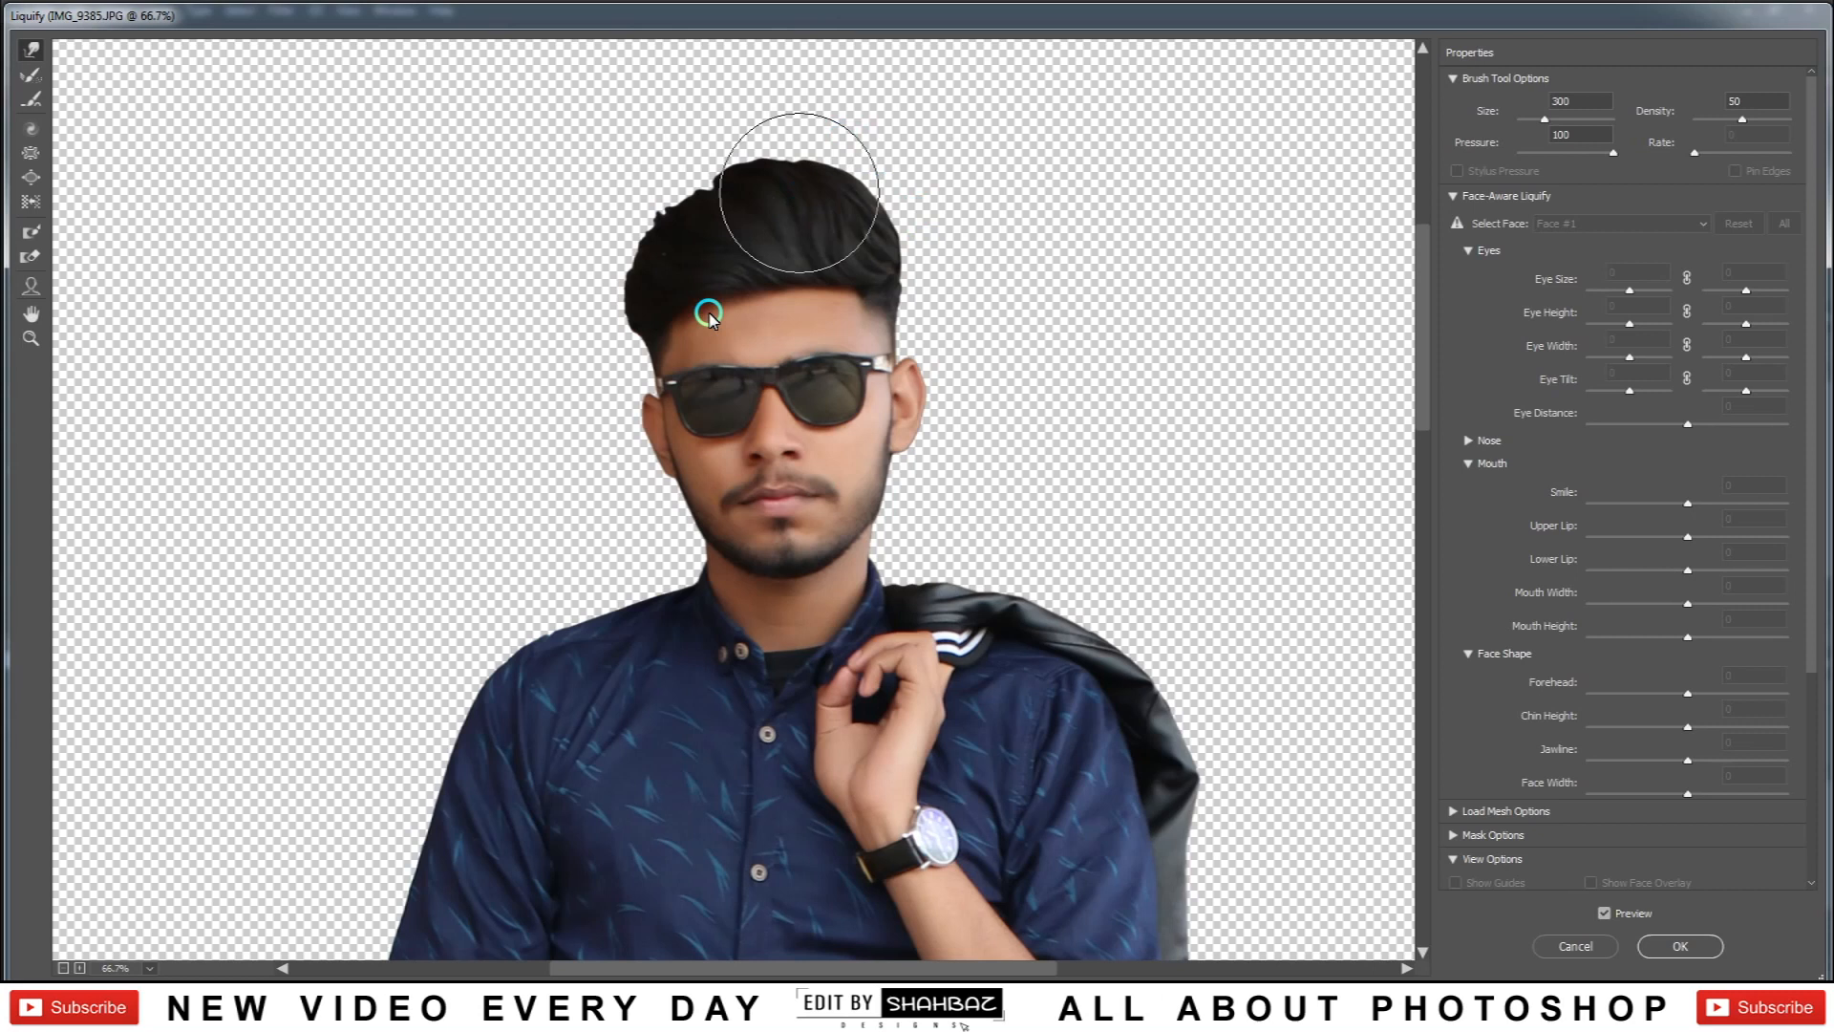
key(Return)
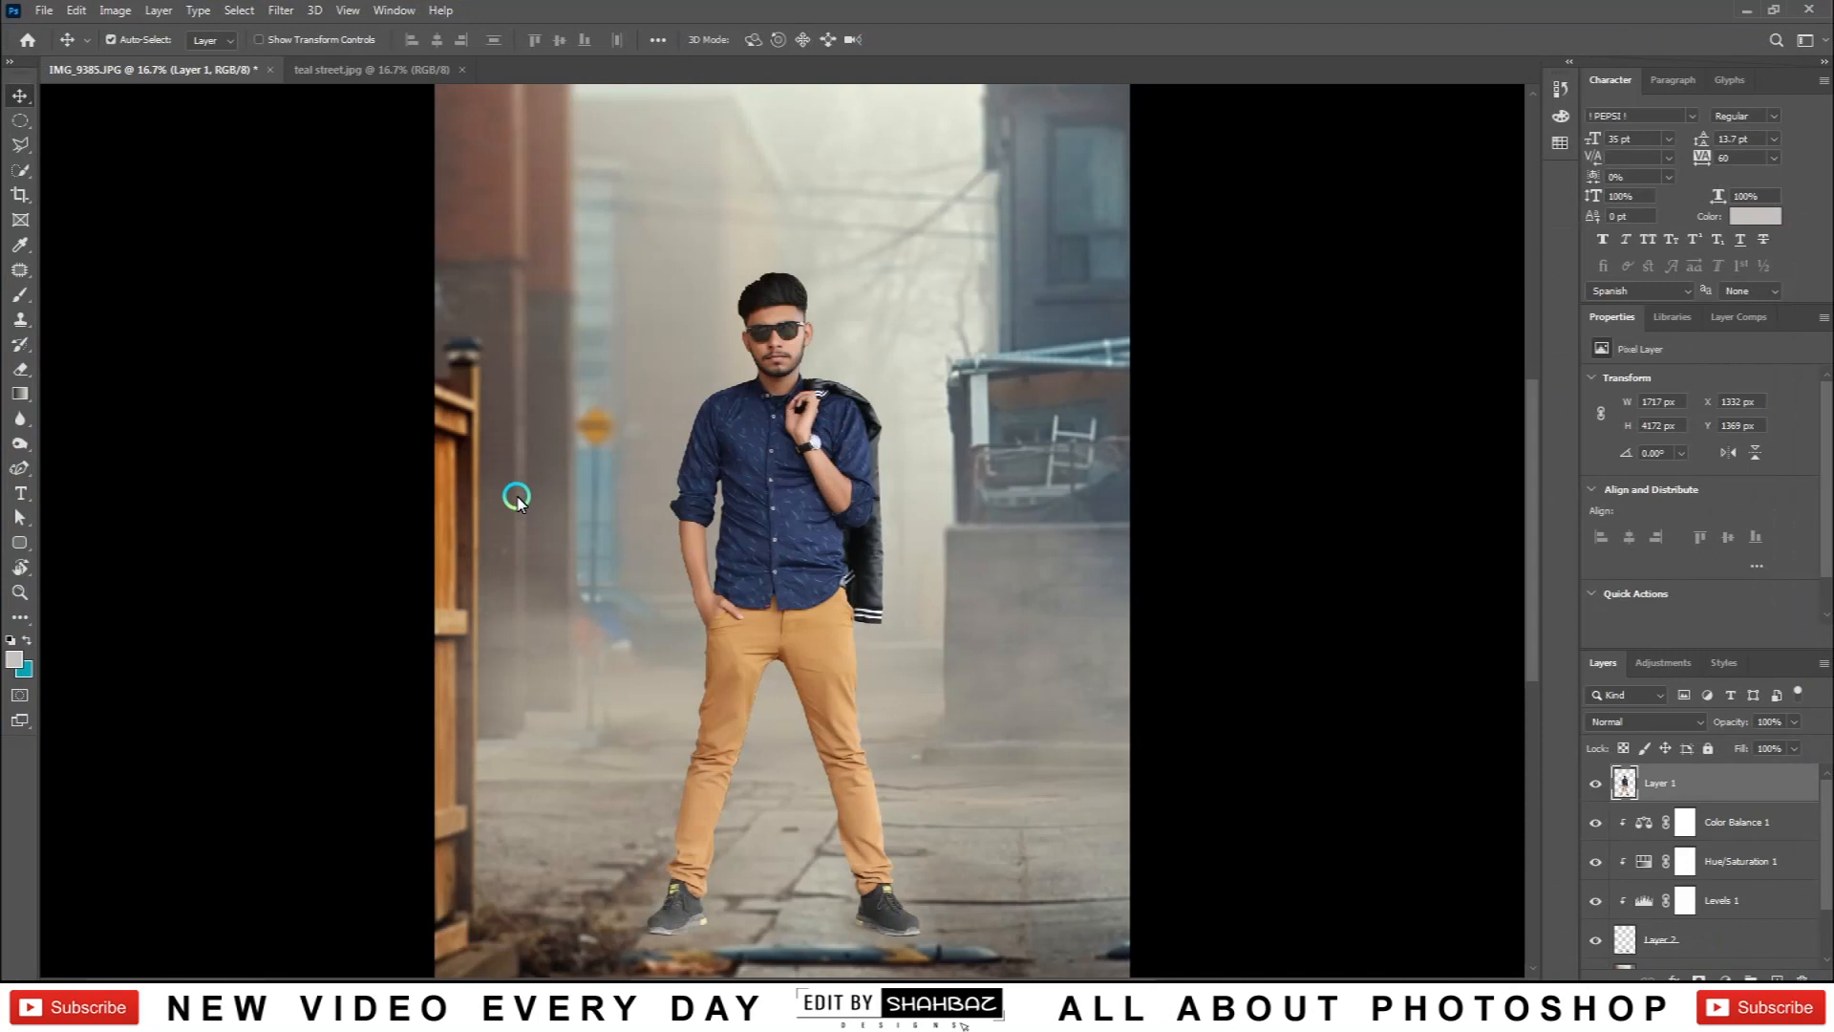
Step: Close the teal street.jpg document
click(463, 69)
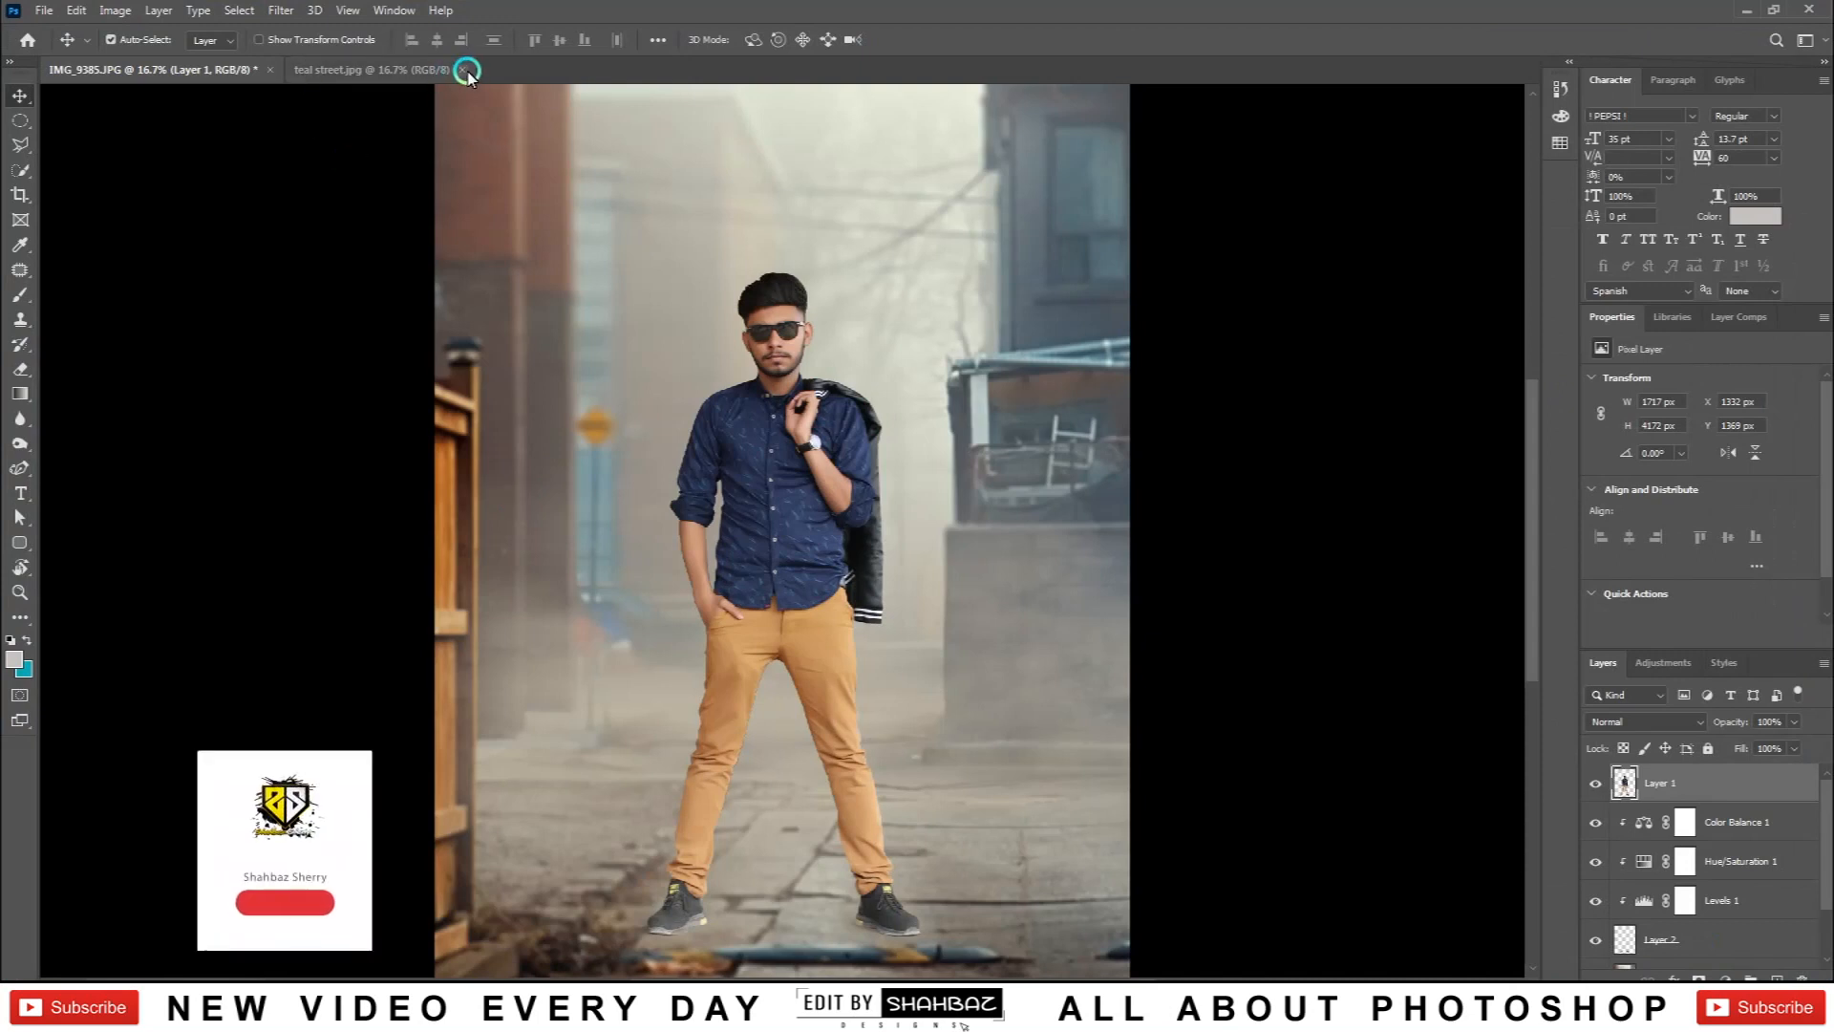
scroll(655, 832, up, 2)
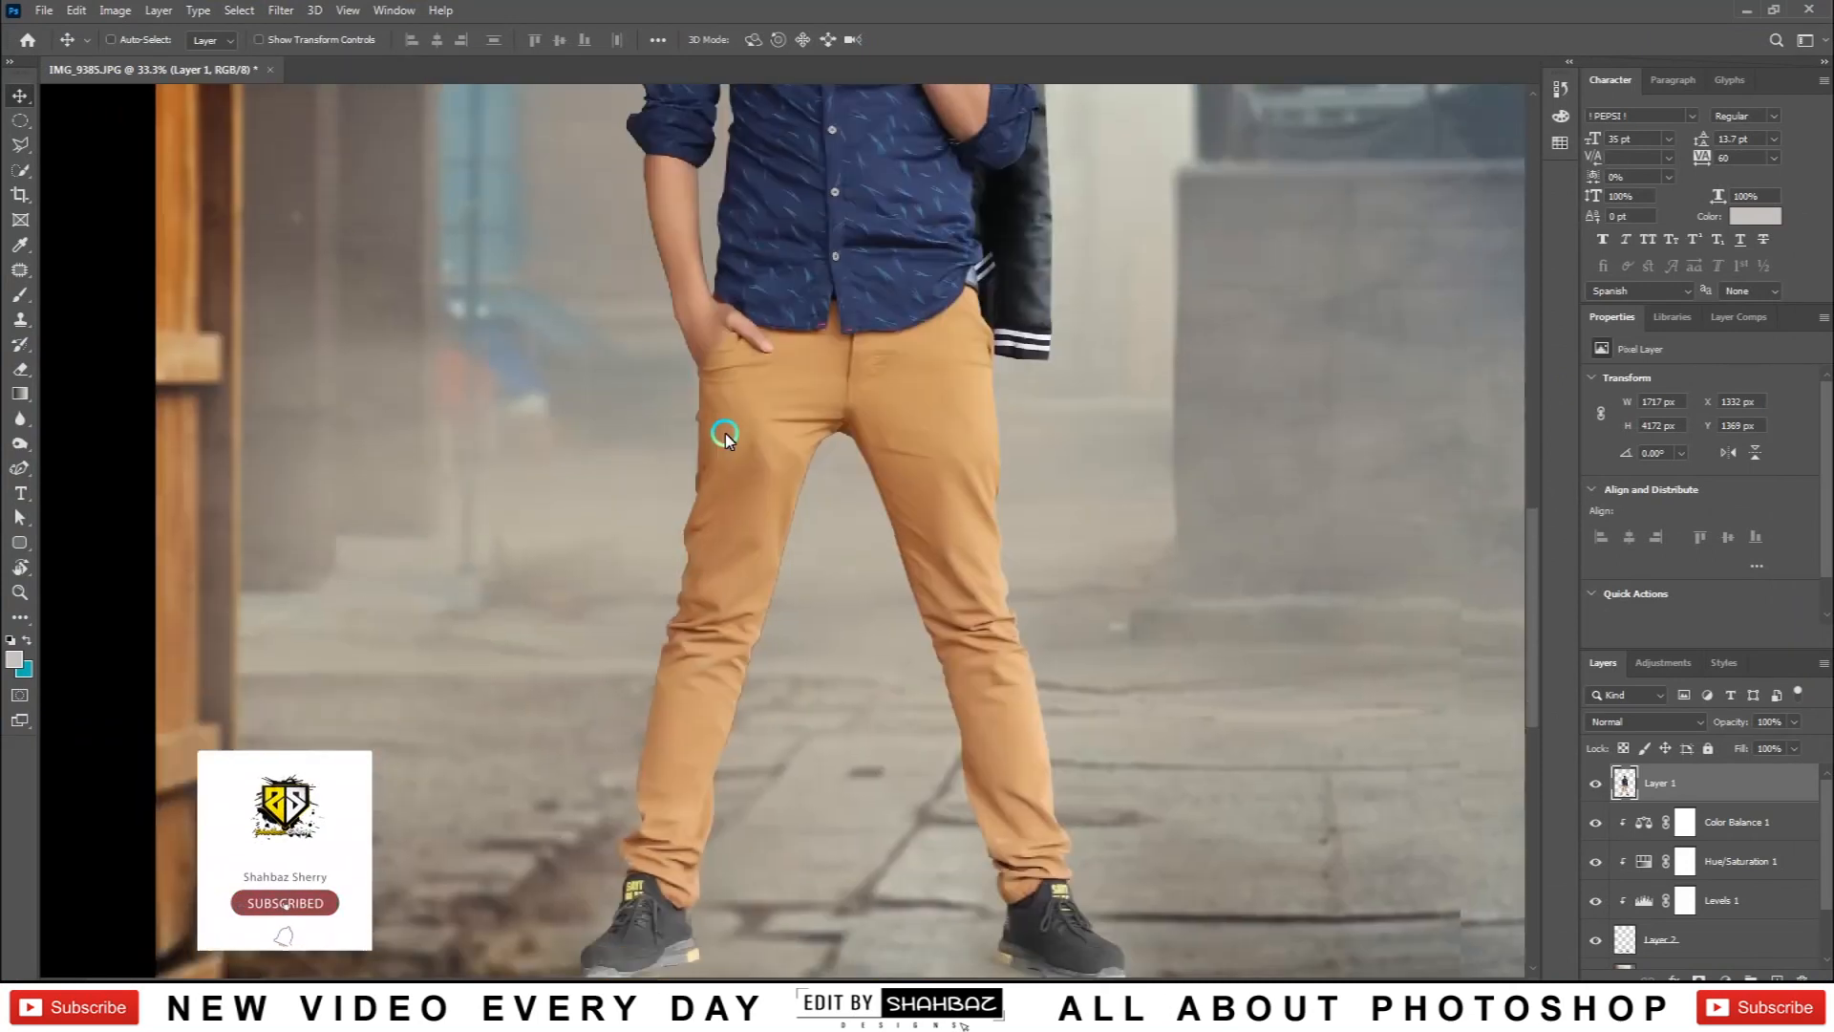
click(19, 418)
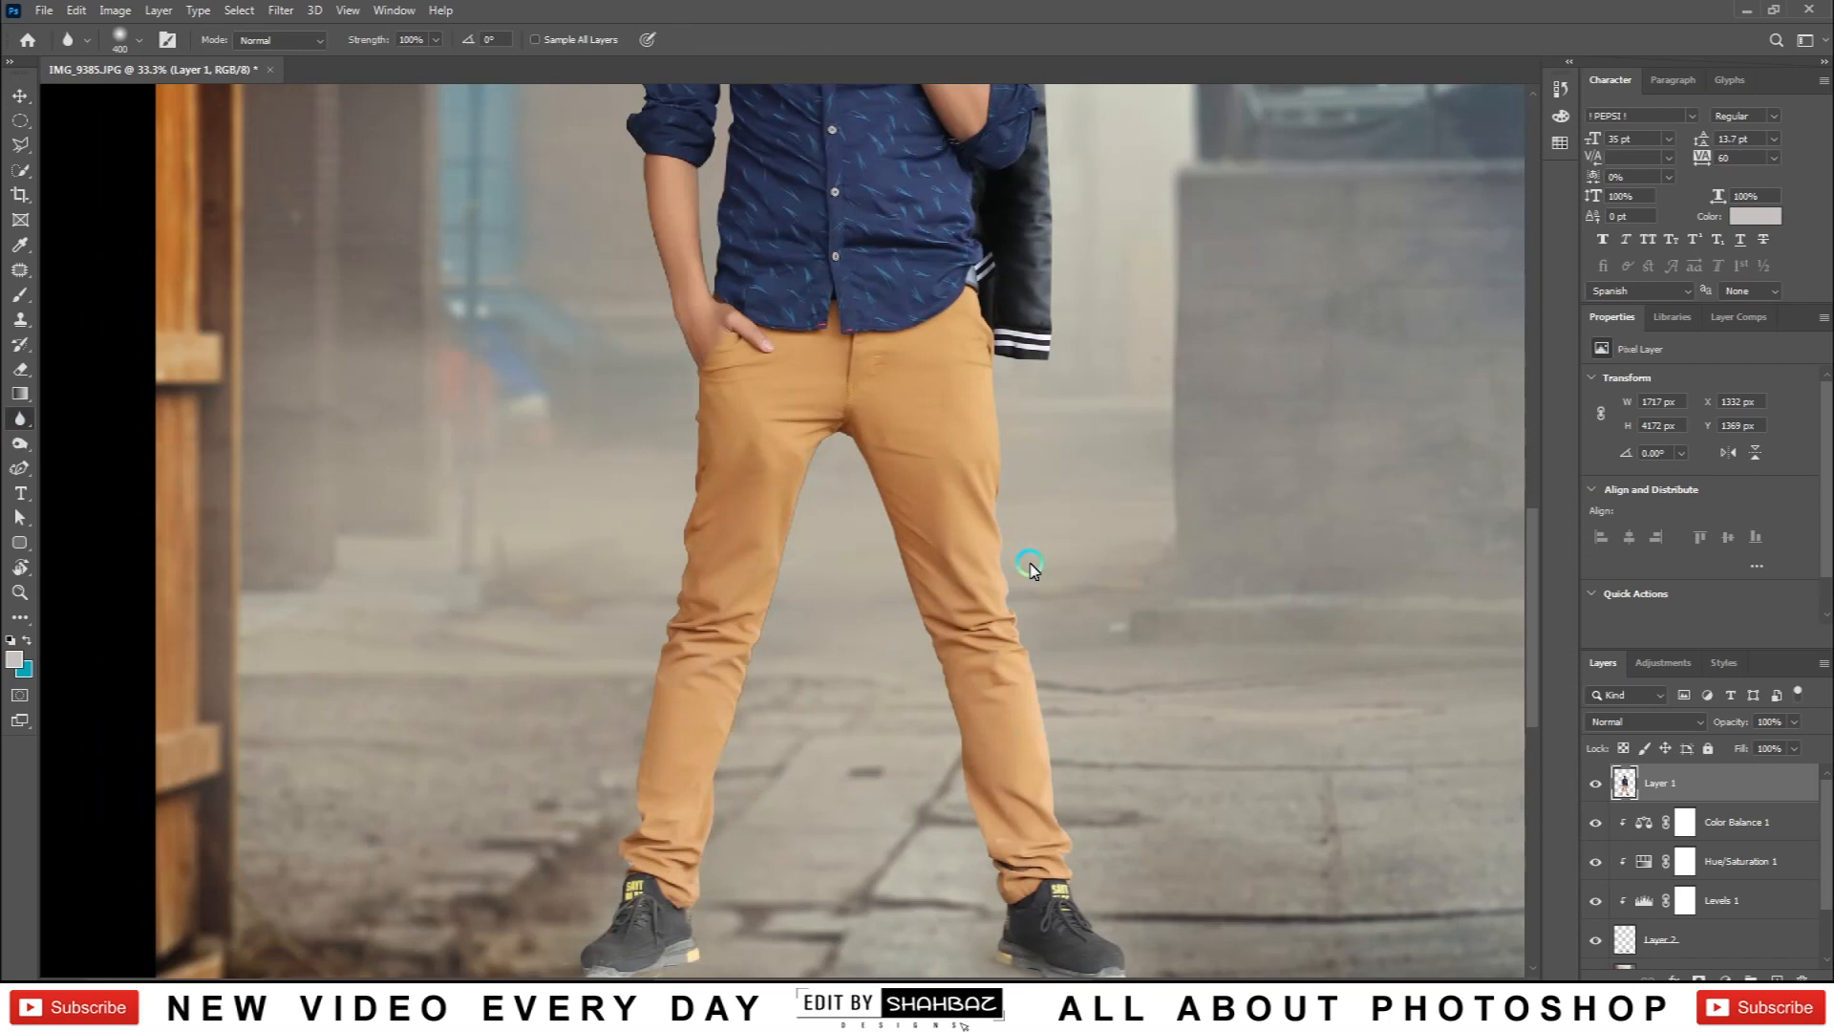
key(ctrl+minus)
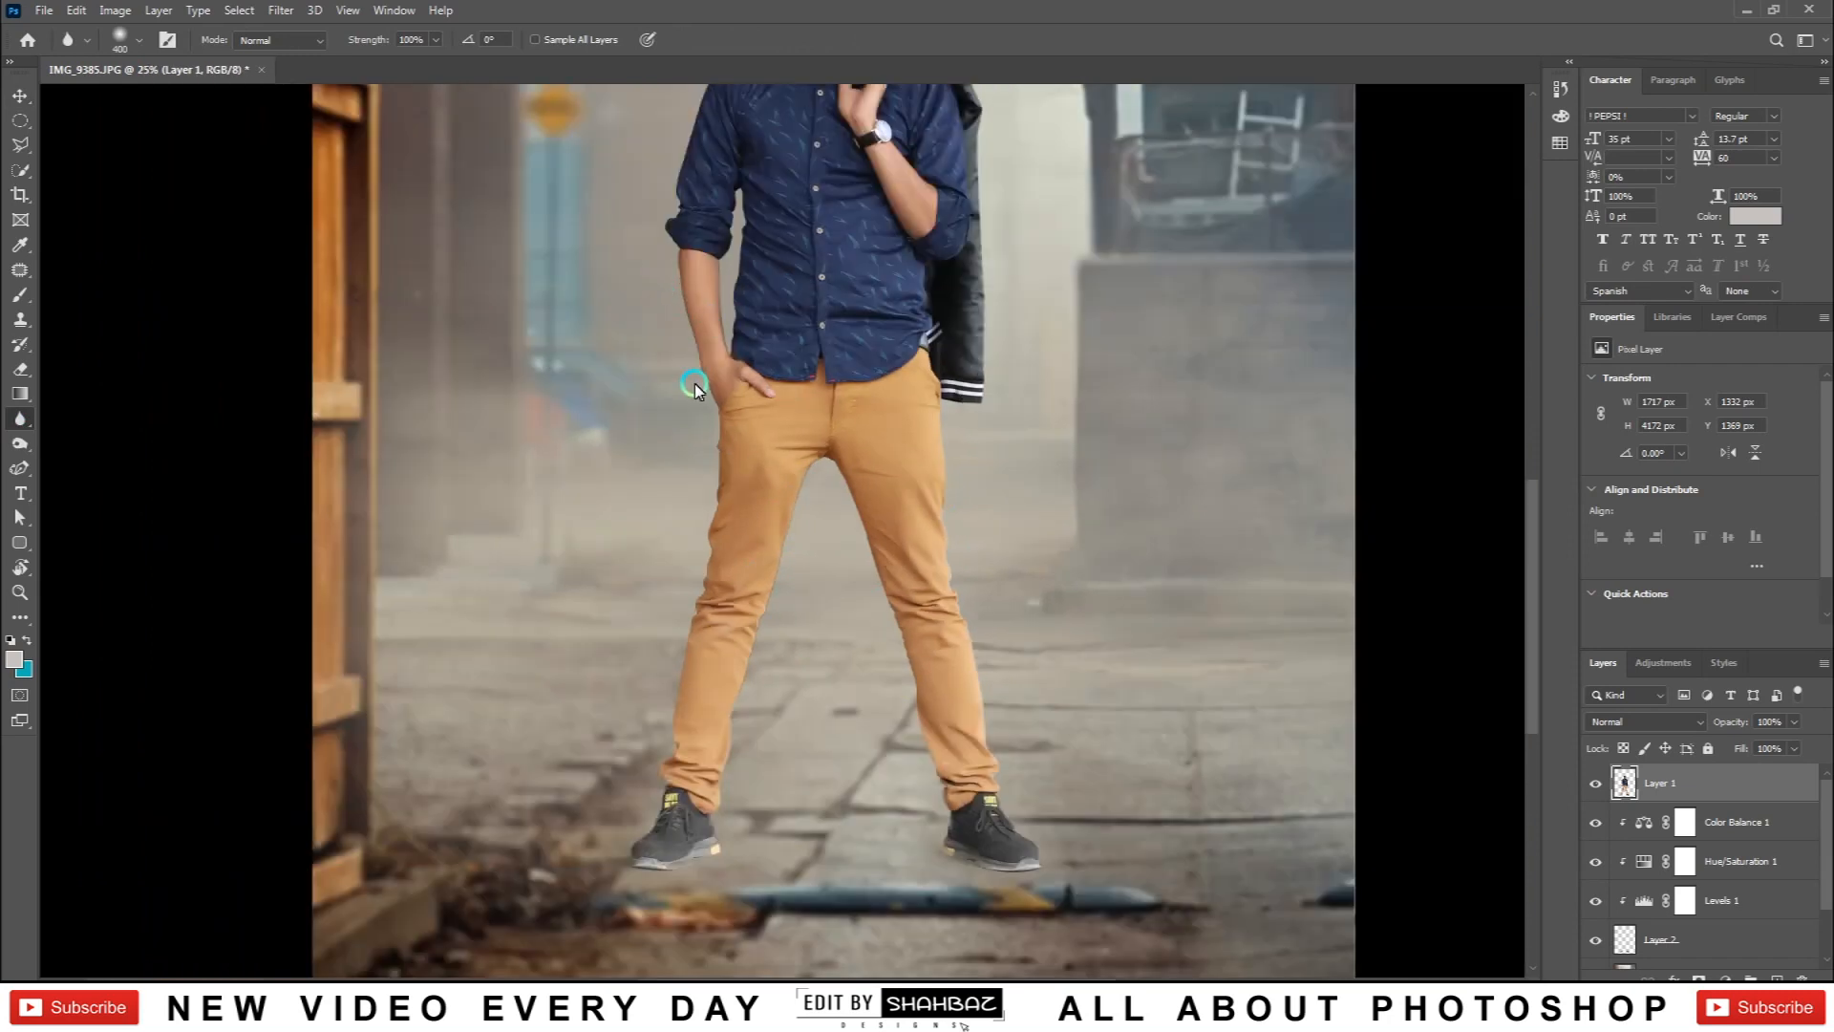
key(ctrl+minus)
key(ctrl+0)
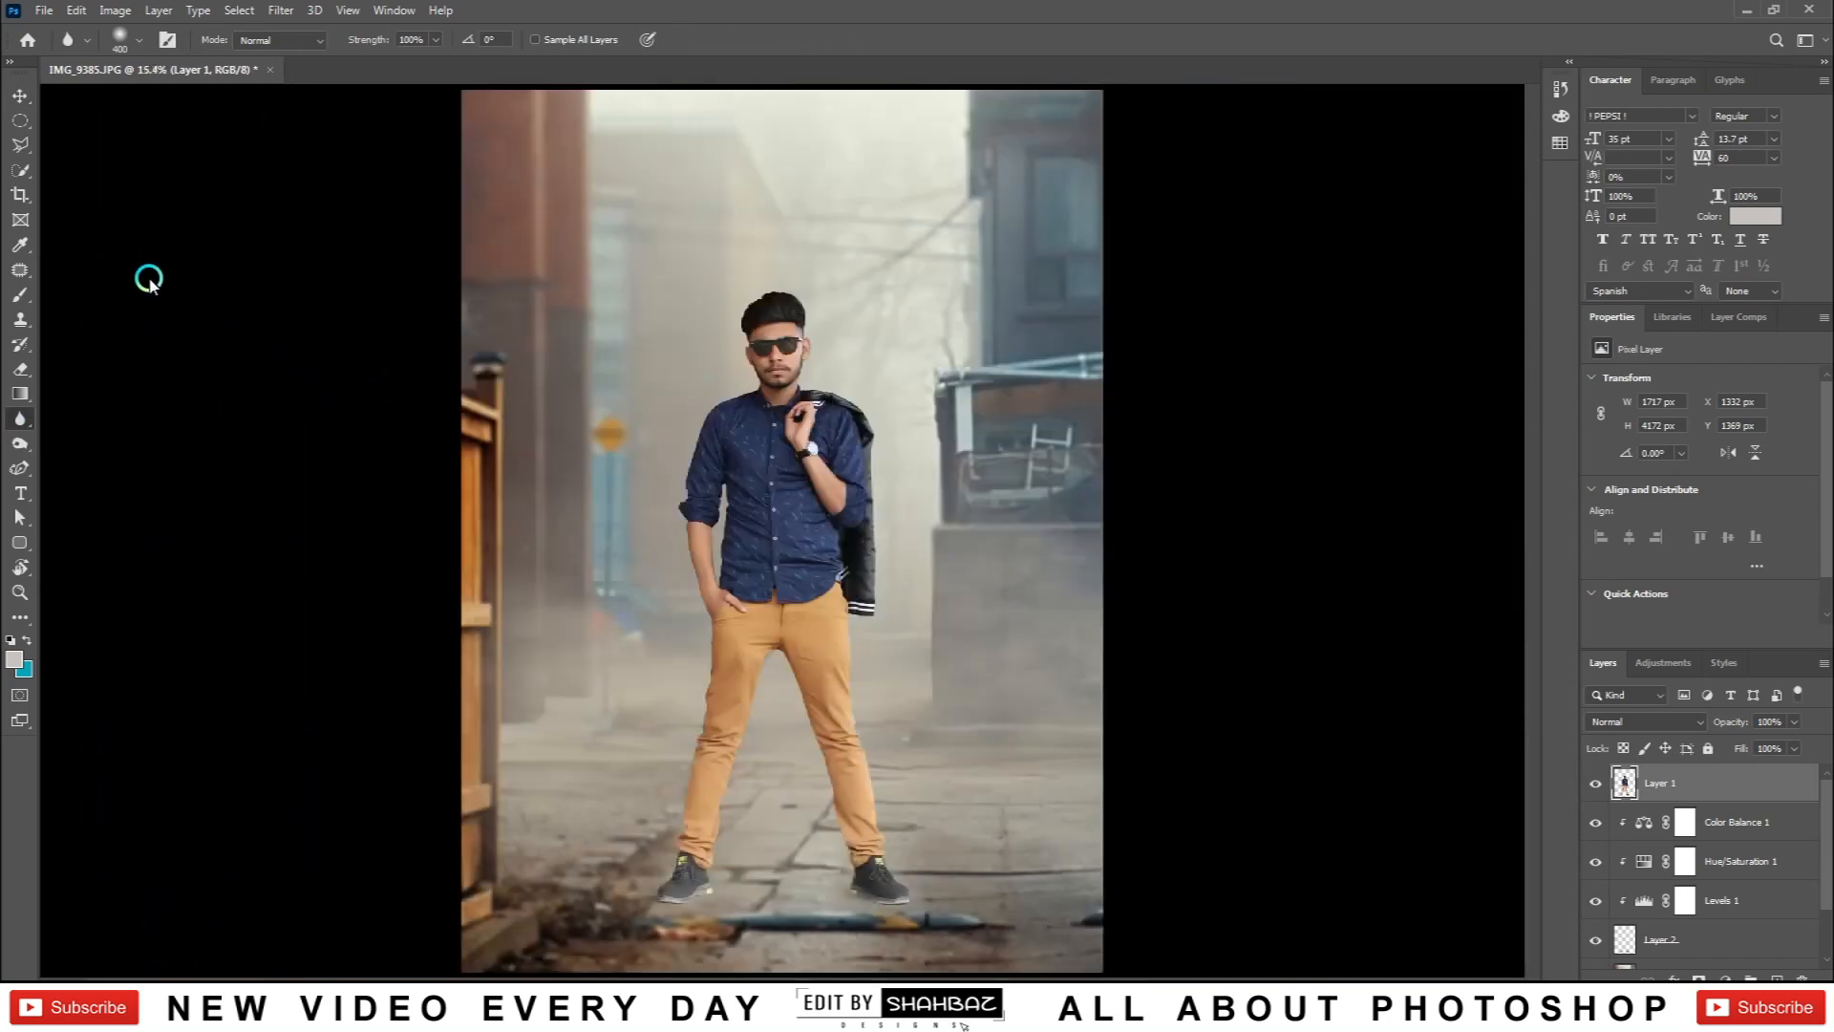
Step: Open the fog images fog2.jpg and gog 1.jpg as separate documents
click(19, 96)
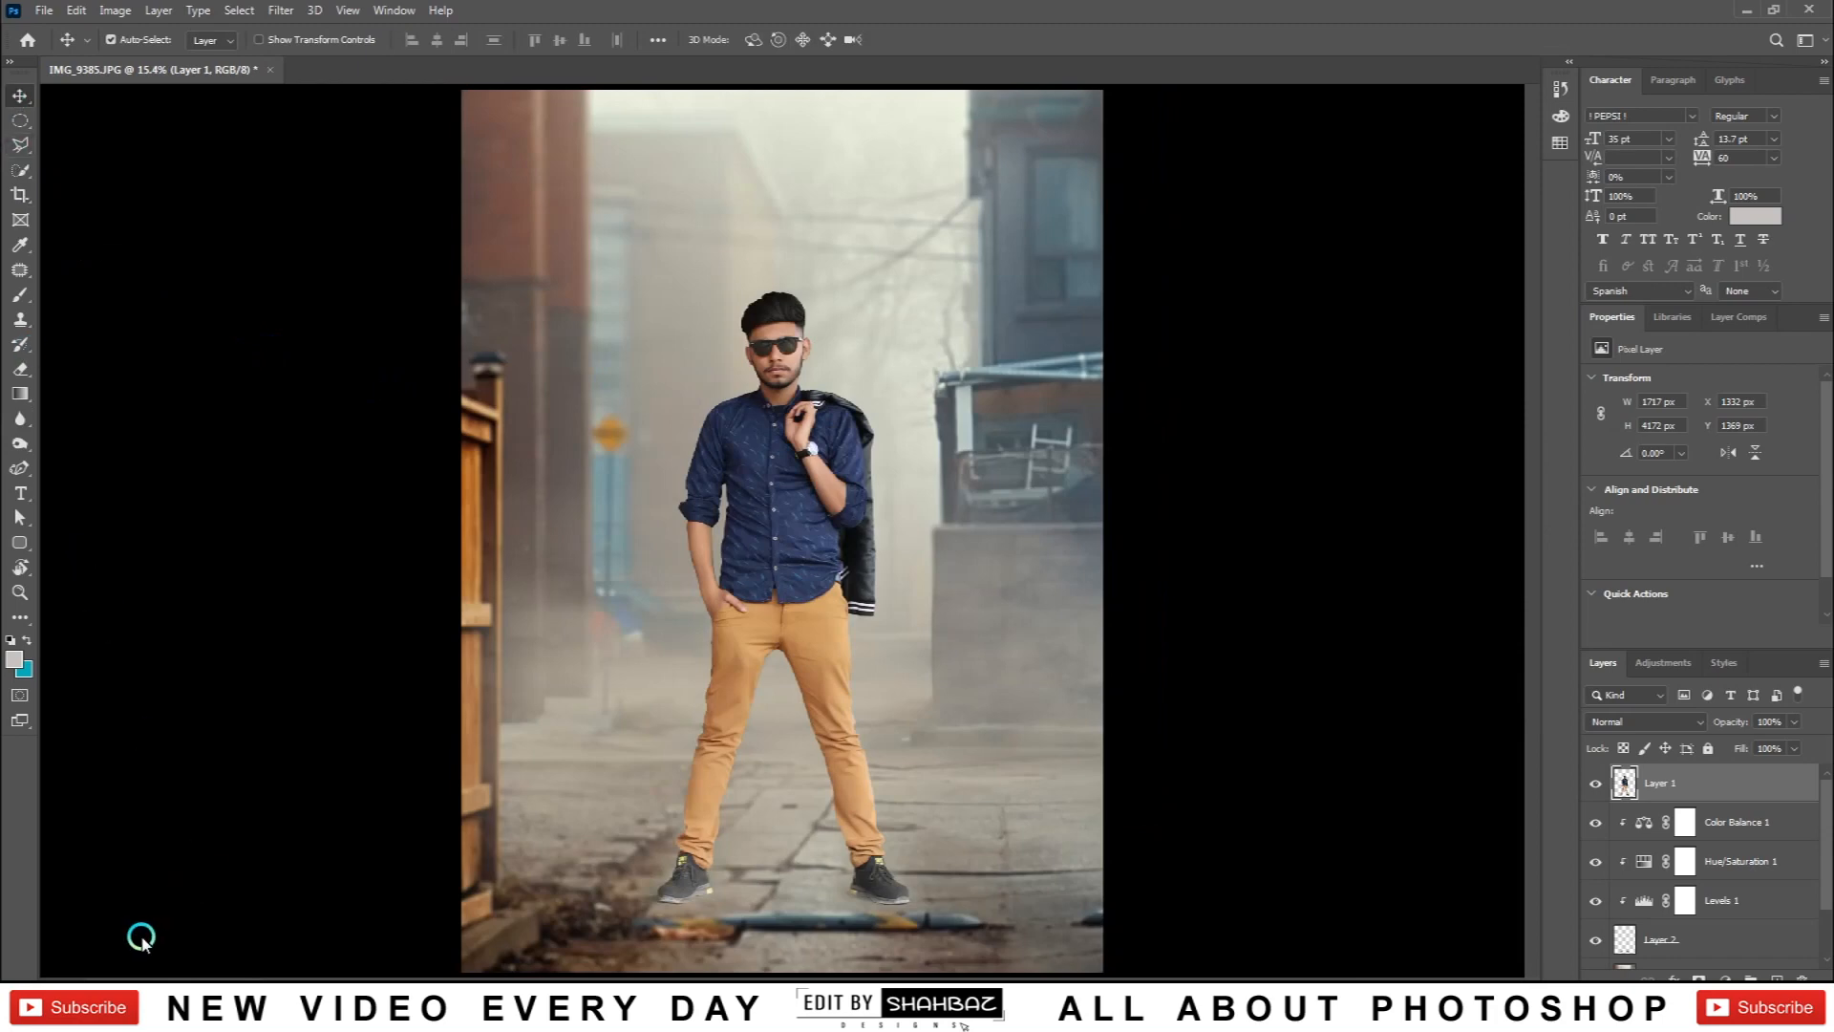
click(80, 975)
drag(292, 301, 572, 69)
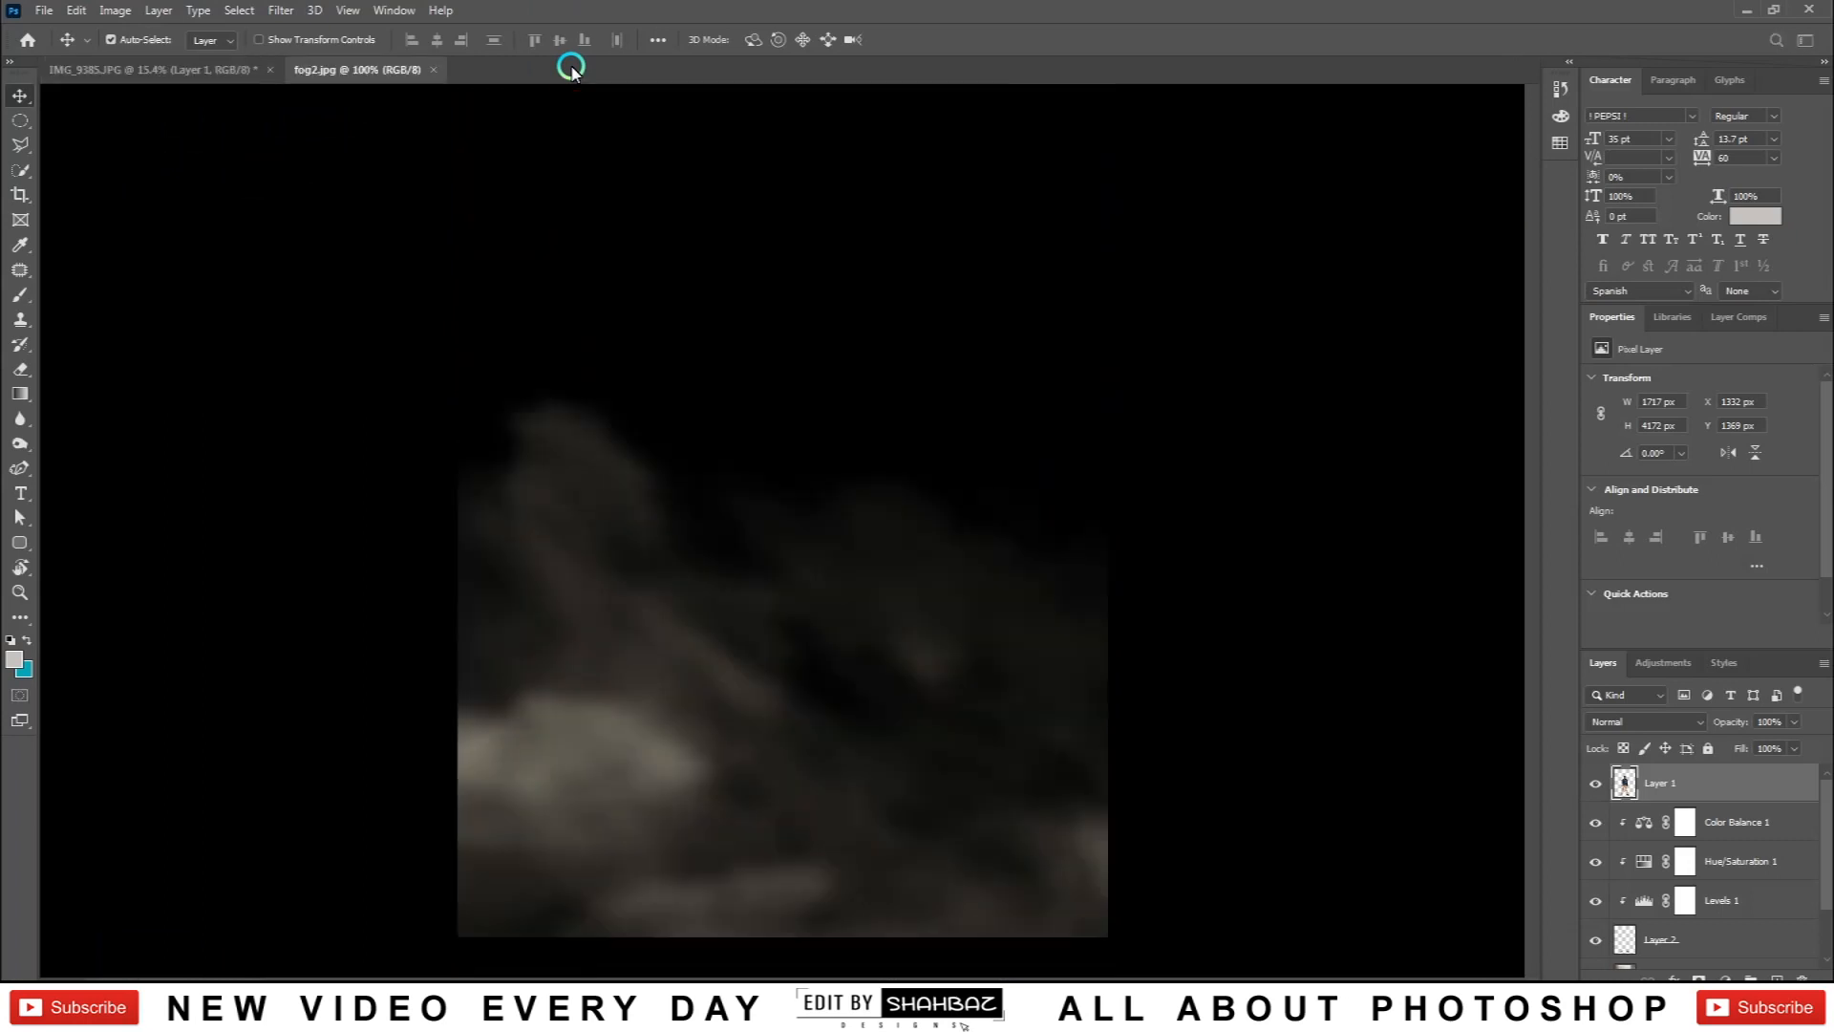
Step: Copy the fog2.jpg image into the composite above the man in Screen mode and align it to the left edge
click(389, 74)
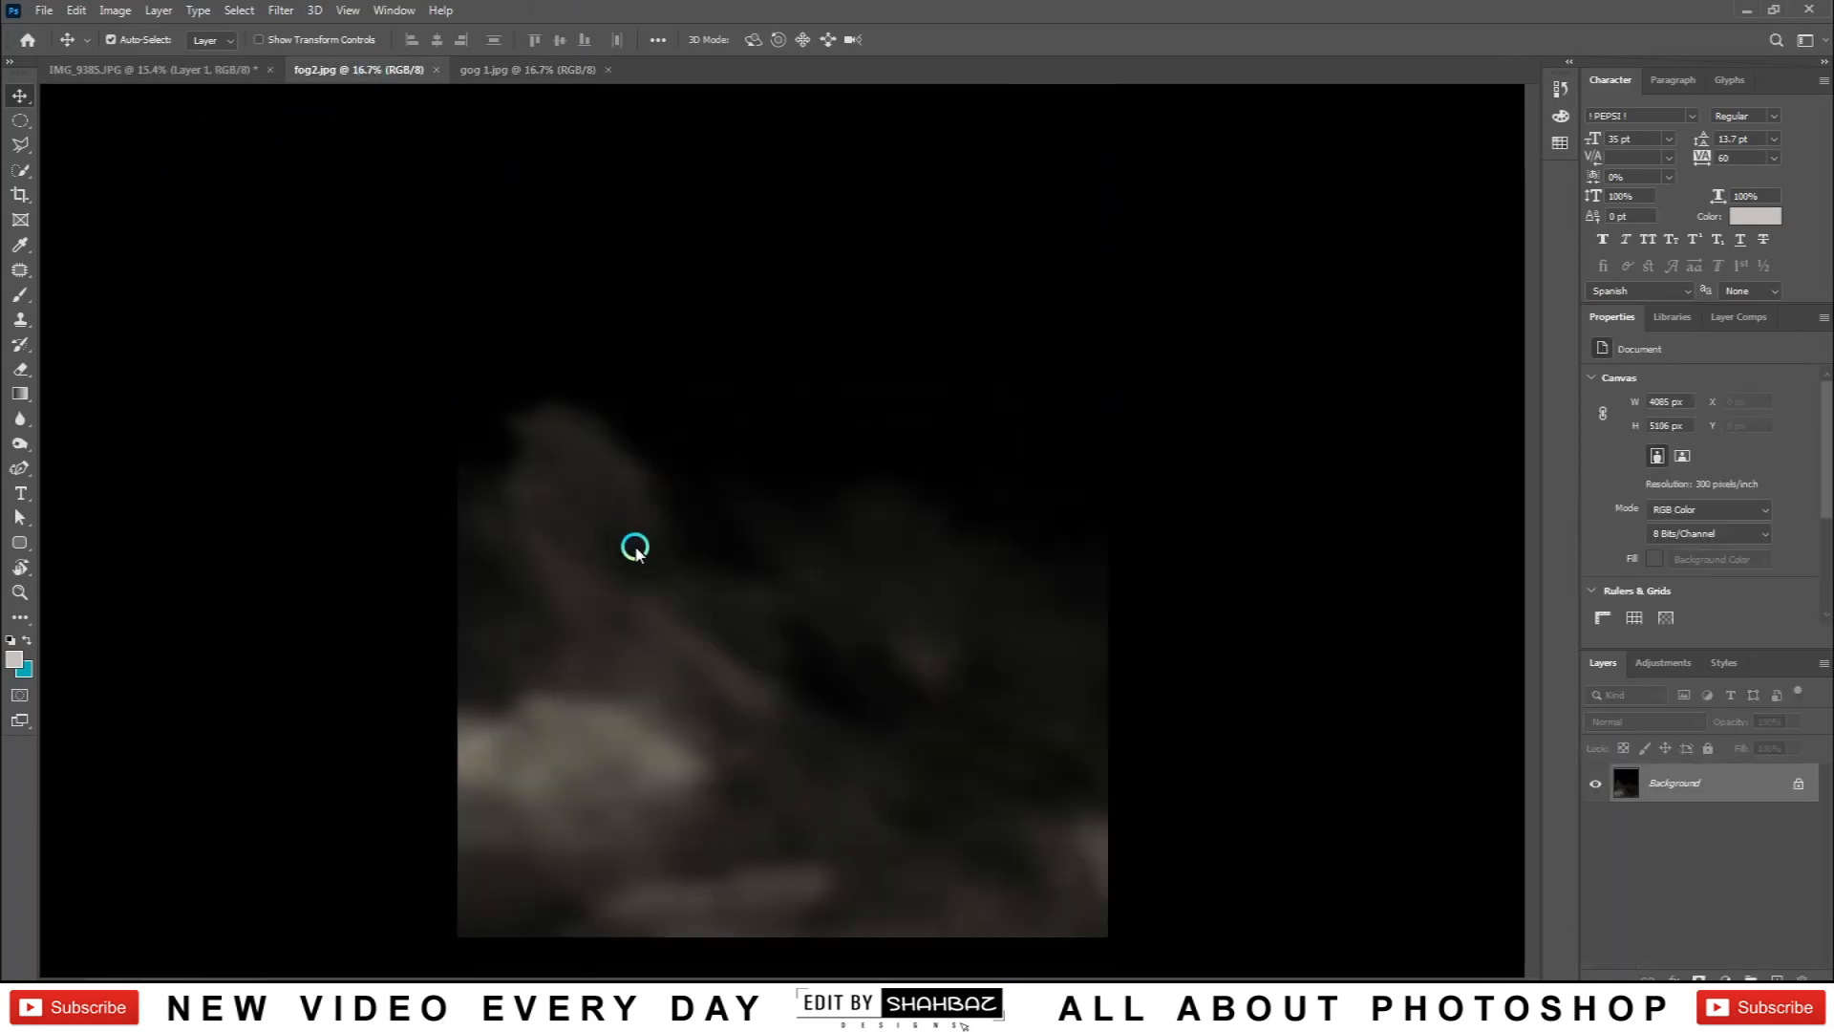
click(177, 72)
drag(632, 619, 750, 545)
click(1637, 722)
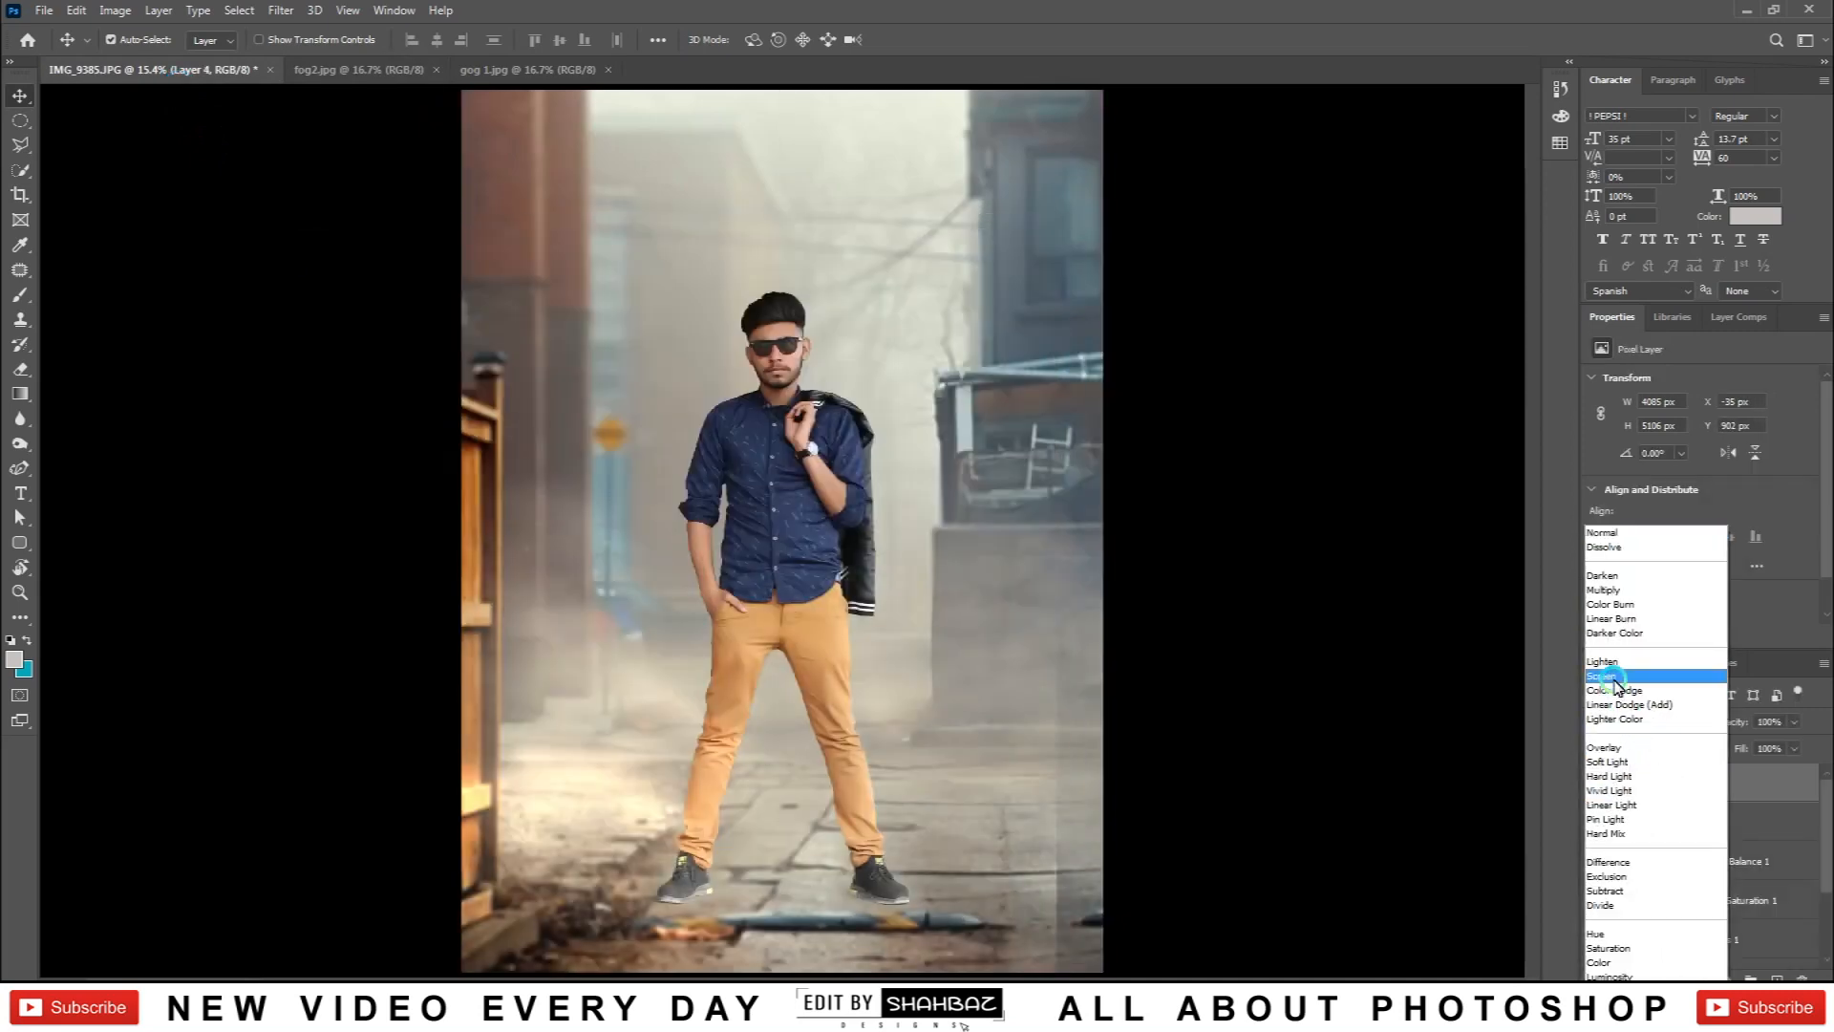
click(1615, 676)
mouse_move(709, 803)
mouse_down()
mouse_move(725, 761)
mouse_move(710, 790)
mouse_up()
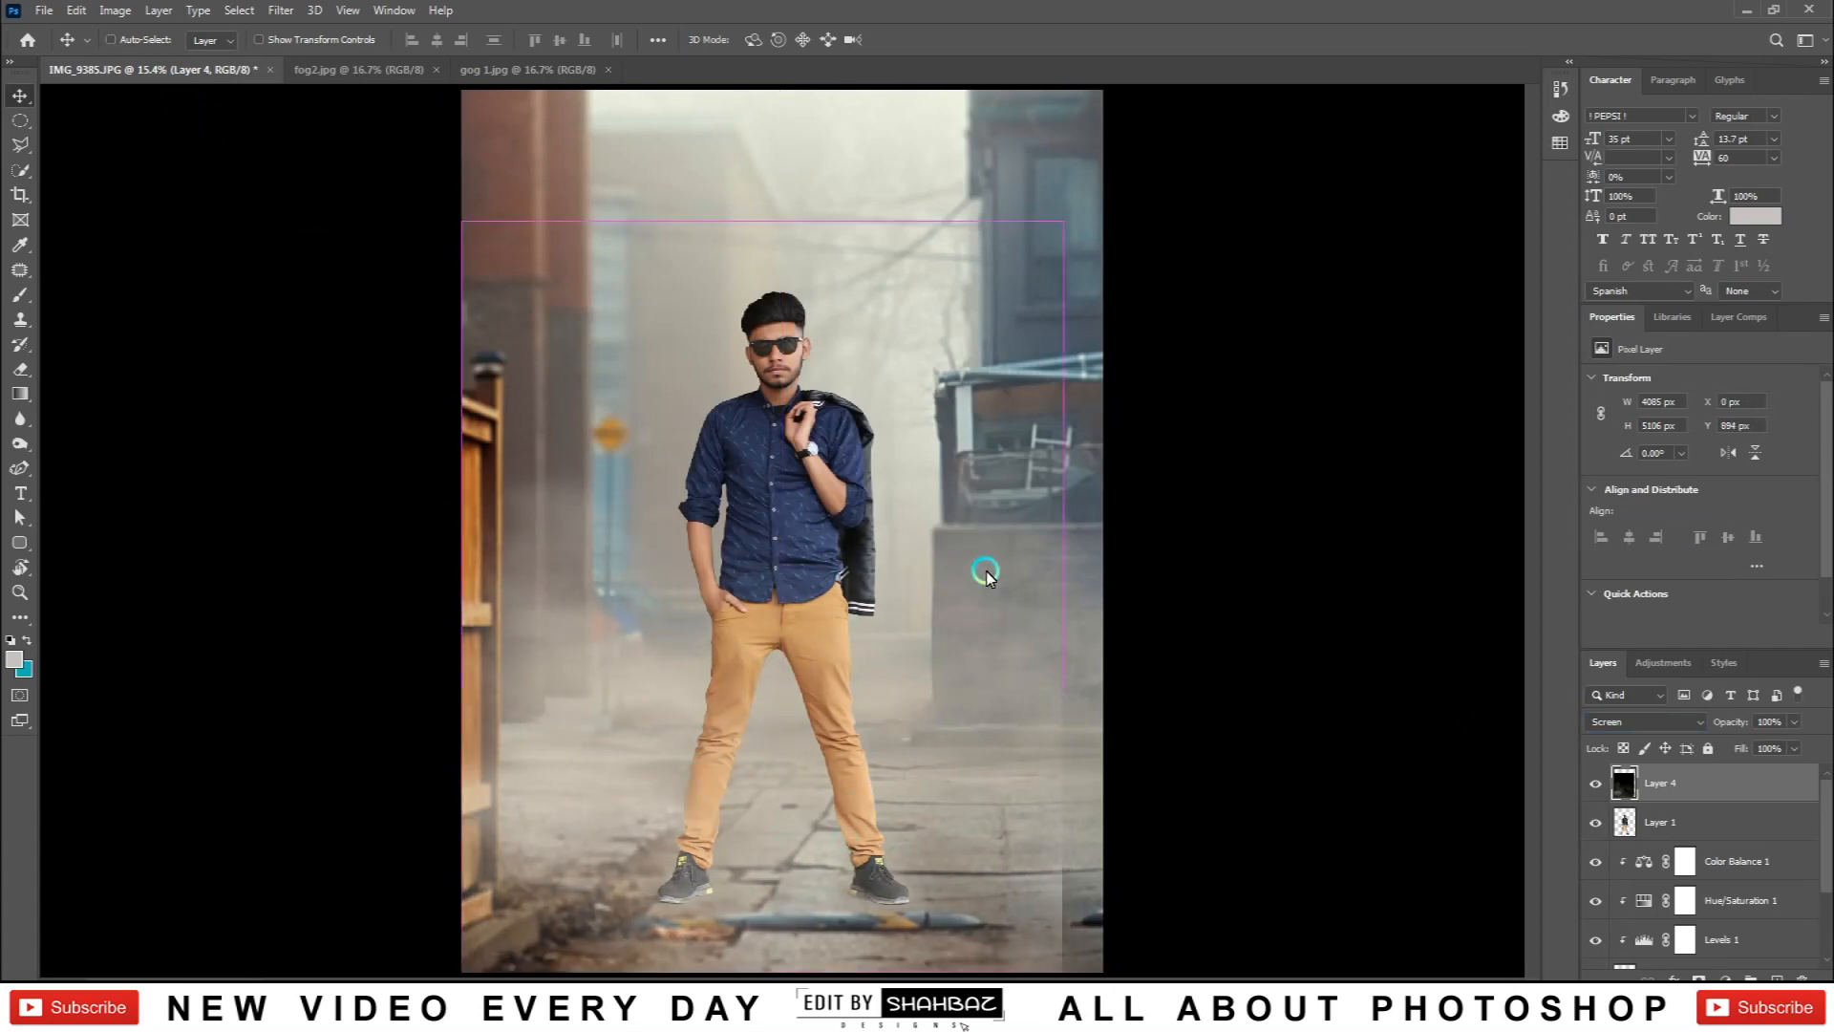
Step: Enlarge the fog on Layer 4 to about 4395 by 5493 px so it spans the full image width
key(ctrl+t)
drag(1062, 221, 1114, 164)
key(Return)
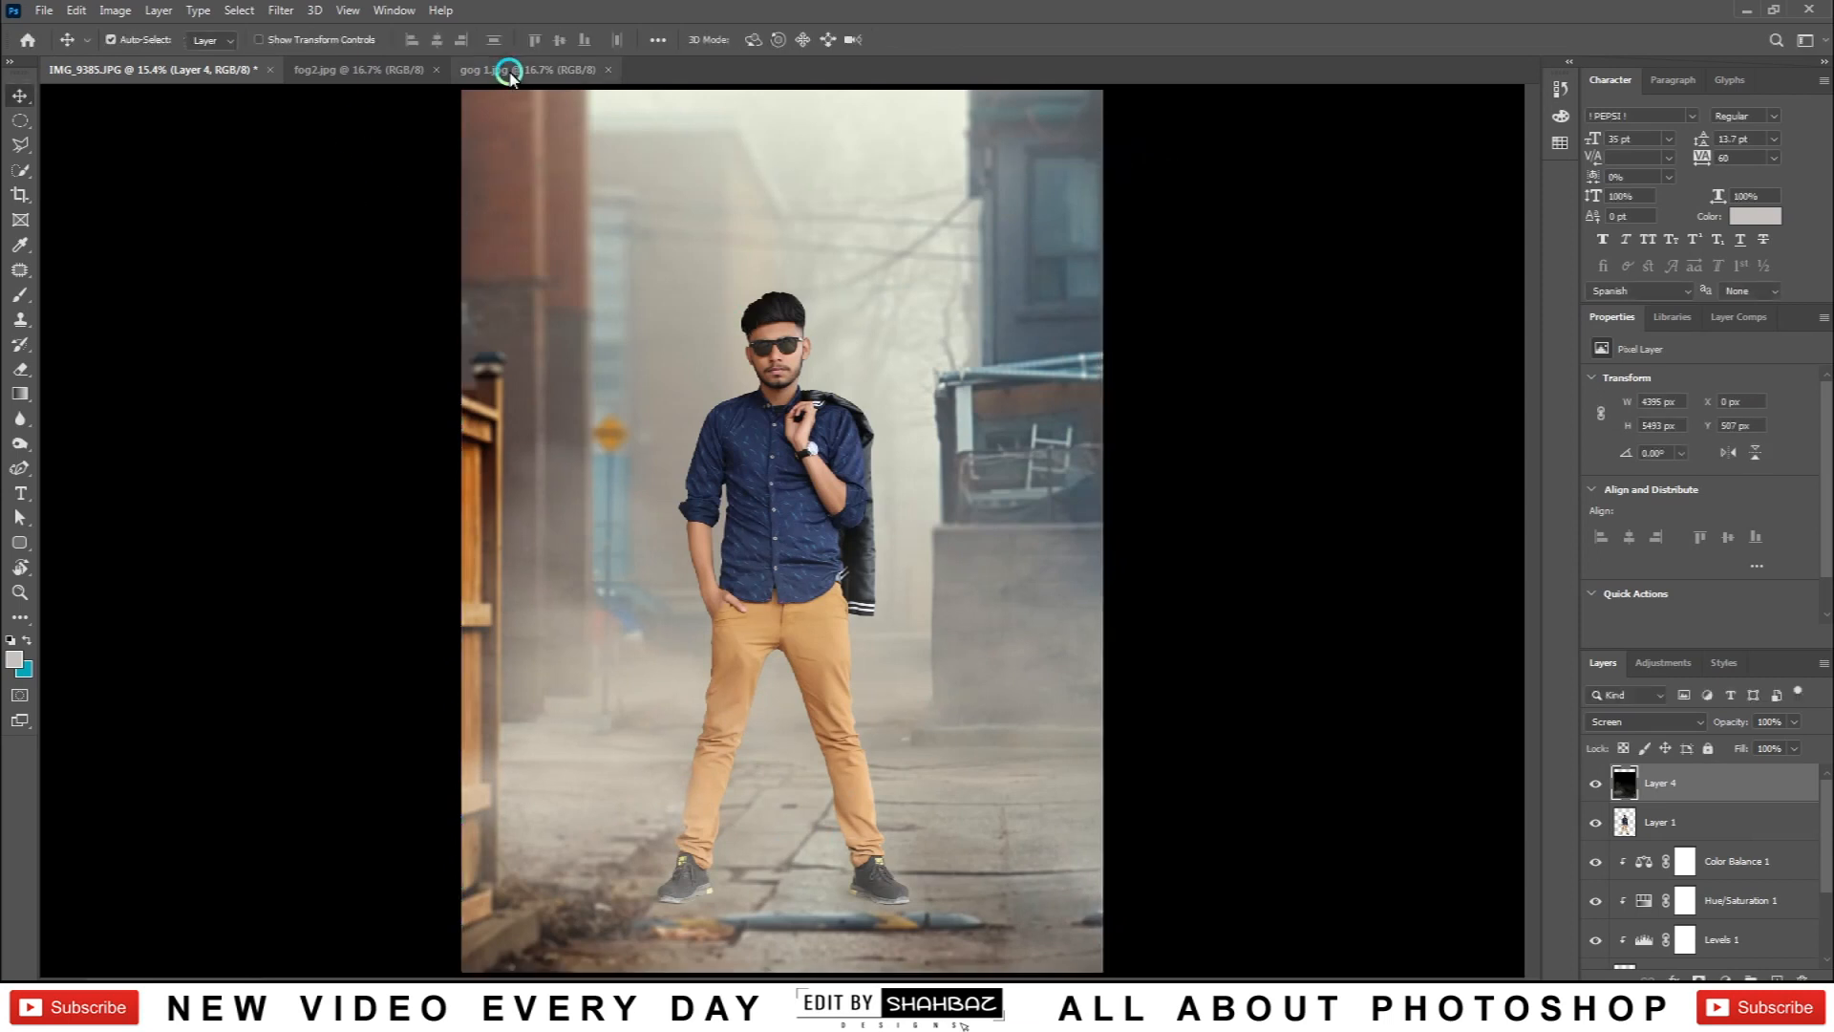
Step: Copy the gog 1.jpg fog image into the composite as the uppermost layer and set its blend mode to Screen
click(510, 72)
click(156, 72)
drag(155, 77, 761, 585)
click(1624, 721)
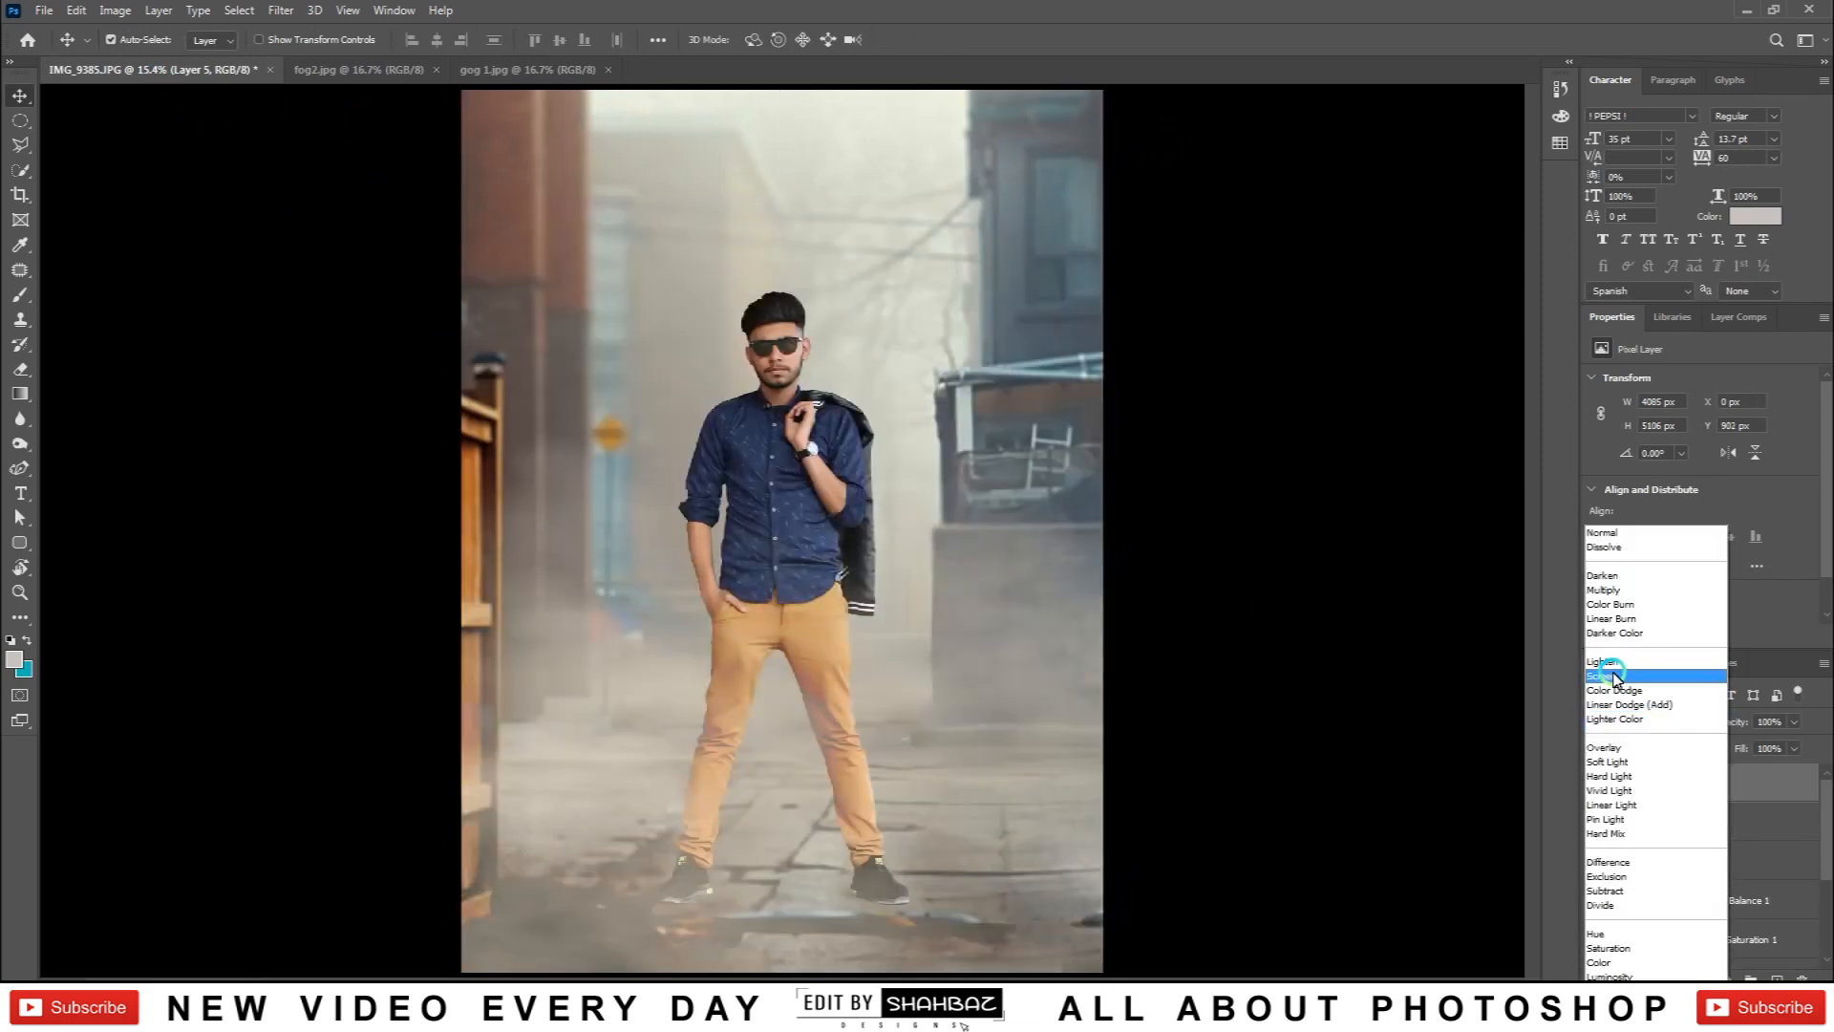
click(1611, 676)
Step: Enlarge the fog on Layer 5 to about 4818 by 6022 px so it covers the whole image
key(ctrl+t)
drag(1063, 223, 1159, 66)
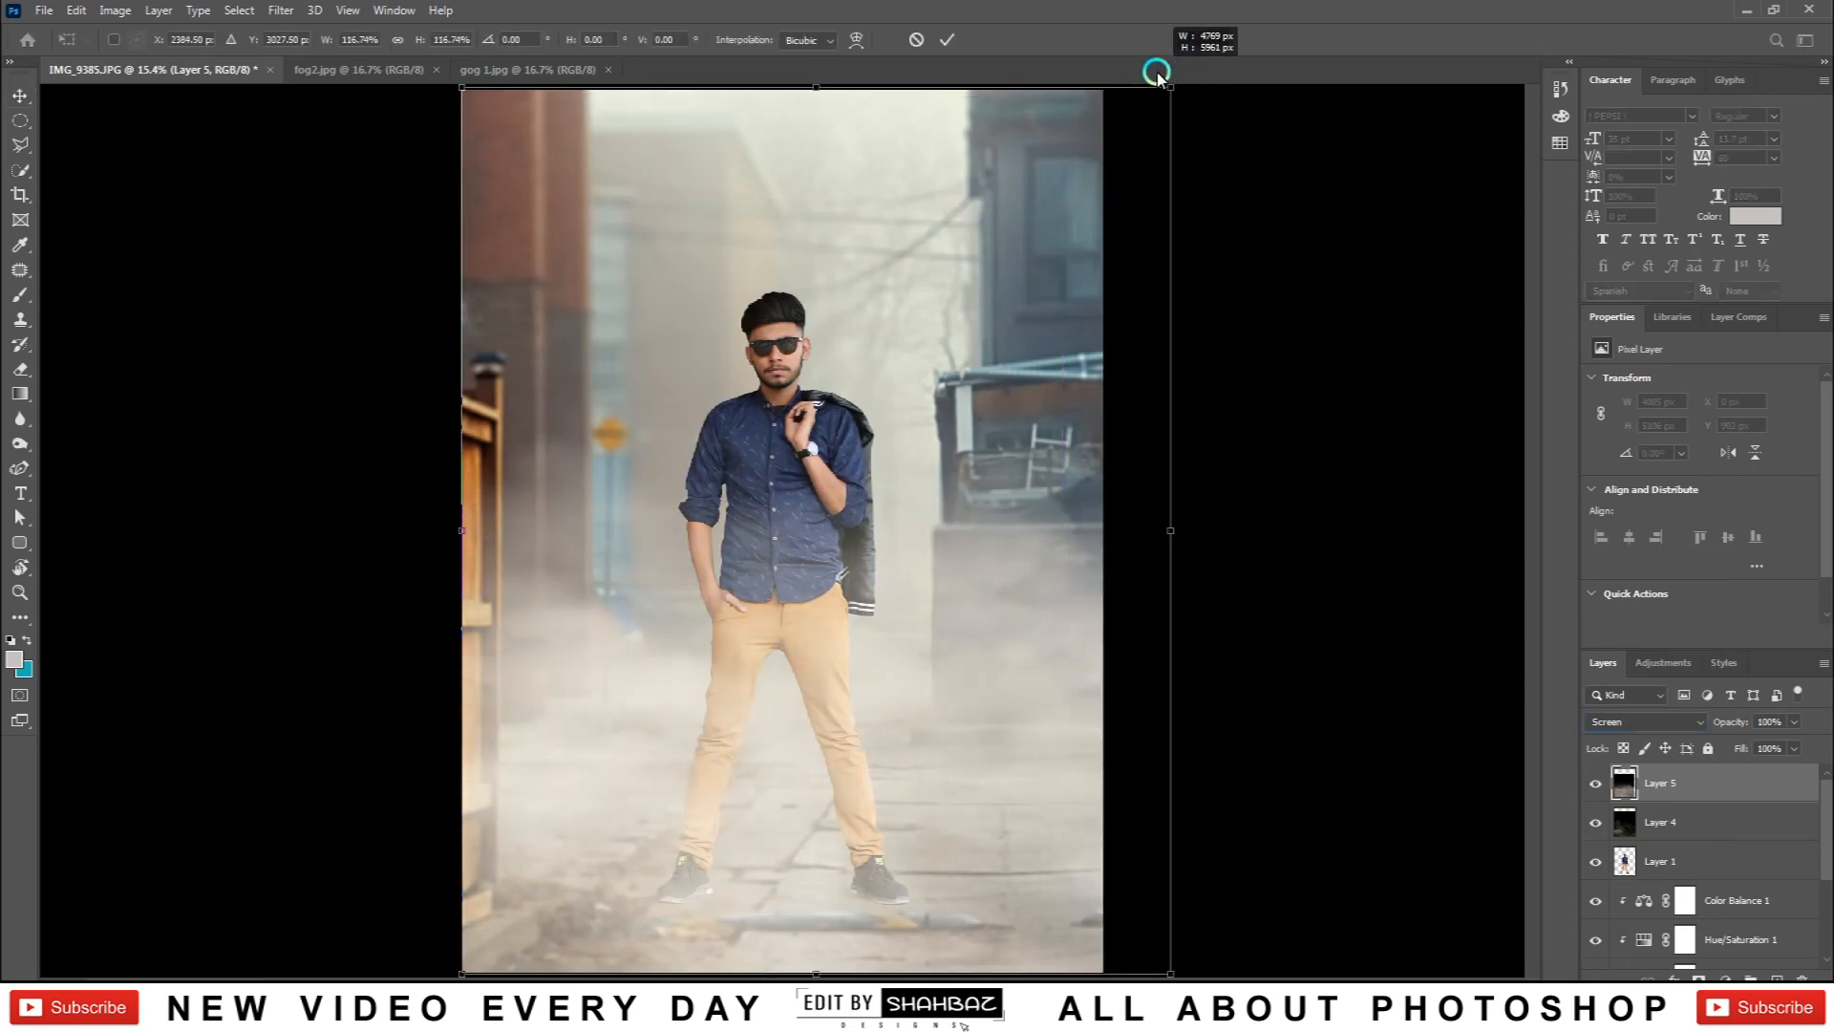
key(Return)
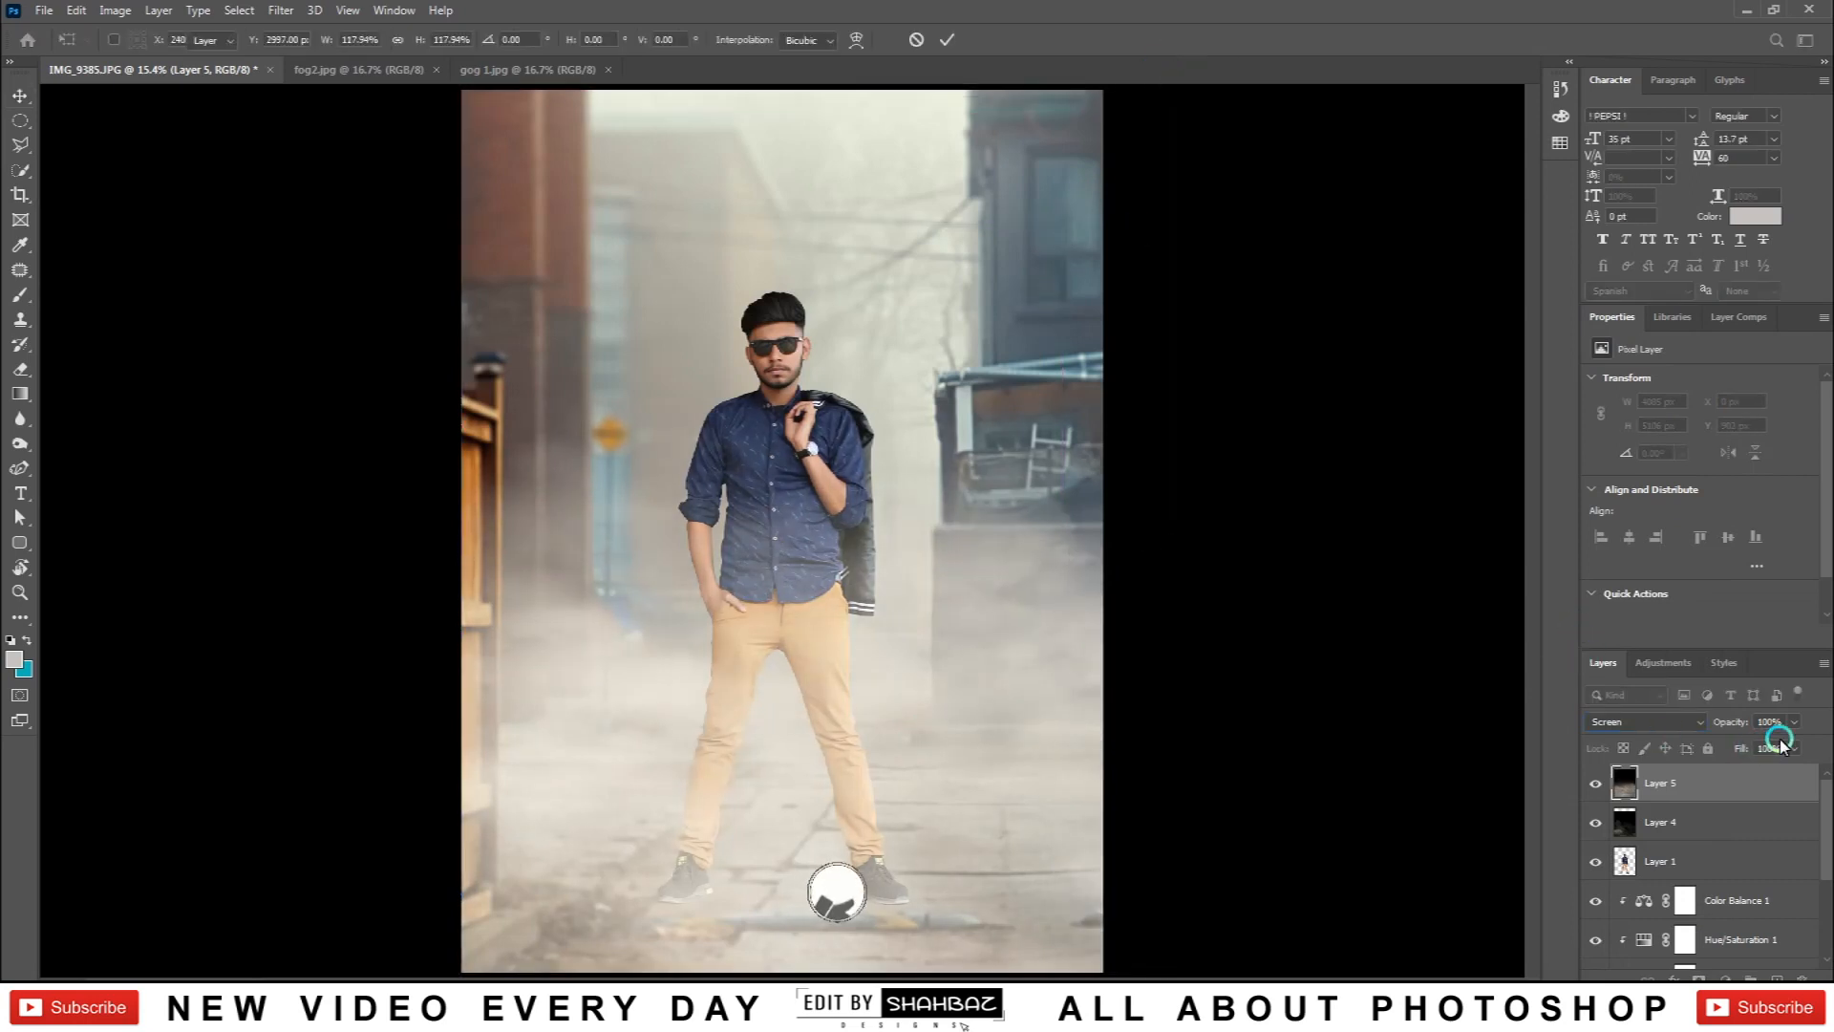
Step: Move the Layer 5 fog below Layer 4 and lower its opacity to 36%
key(ctrl+bracketleft)
click(1794, 748)
drag(1748, 745, 1743, 746)
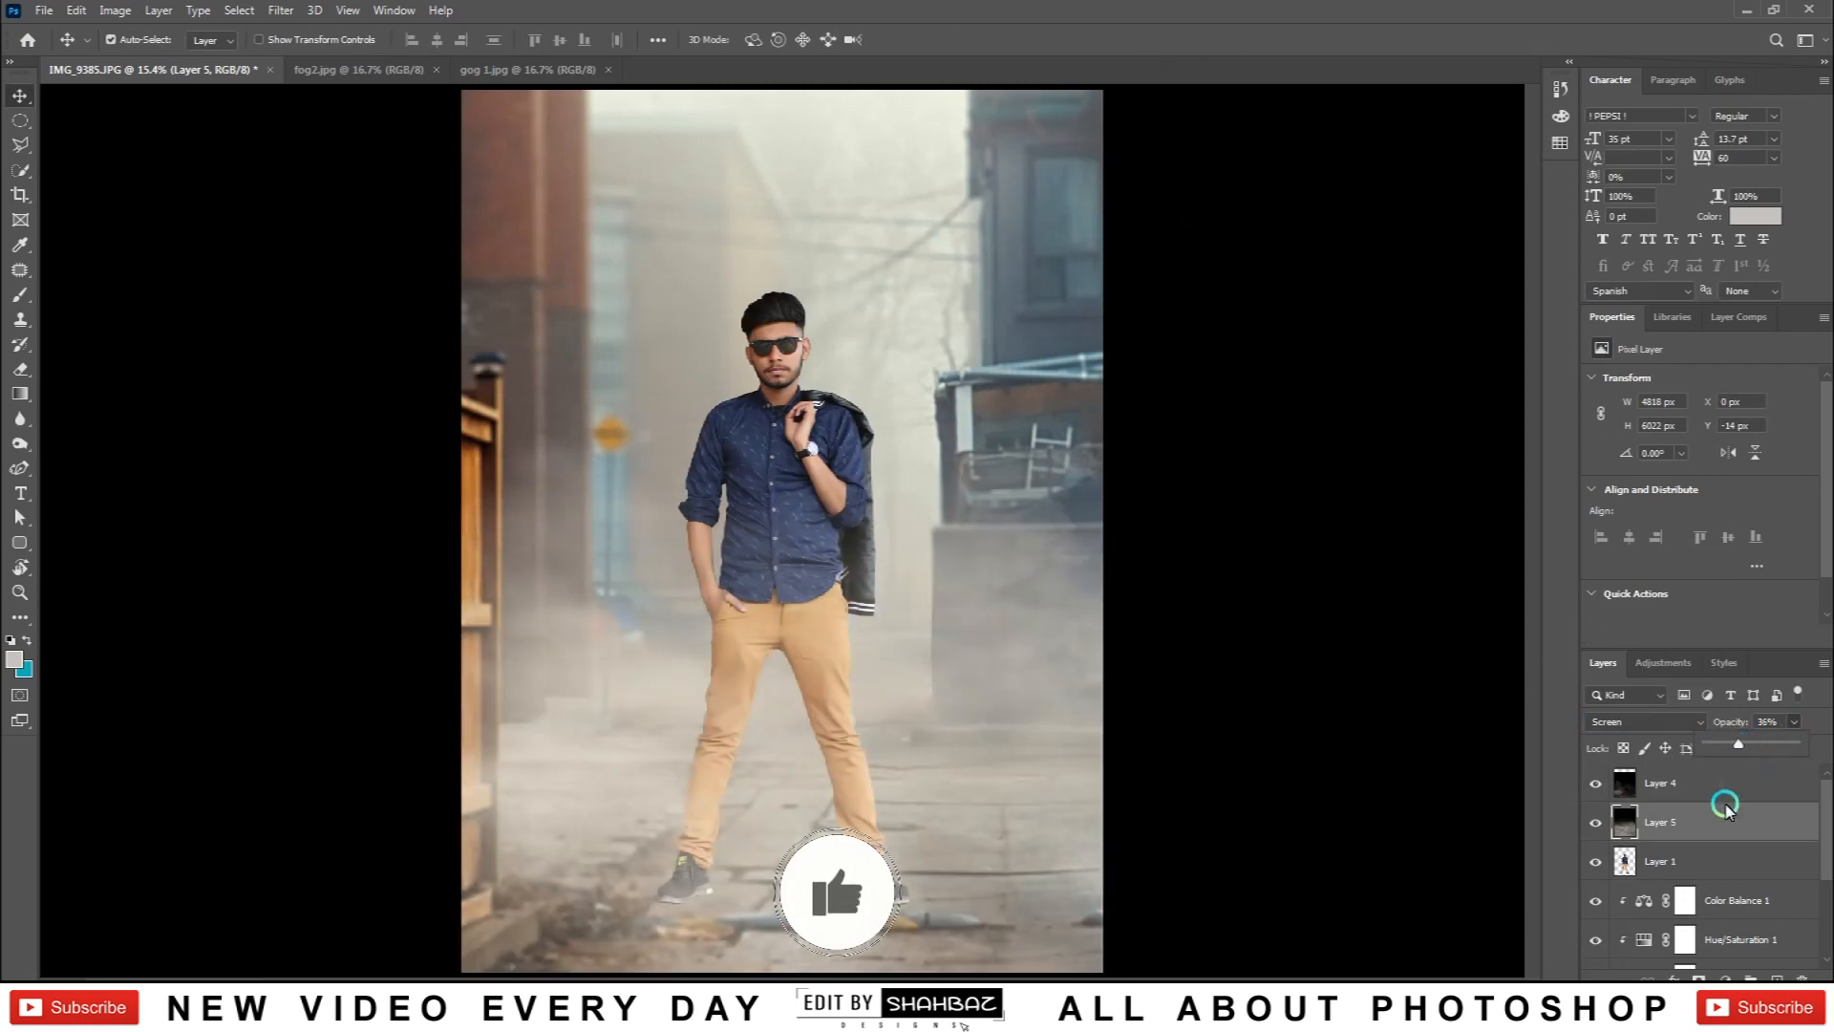
Step: Flatten all layers of the composite into a single Background layer
click(1825, 795)
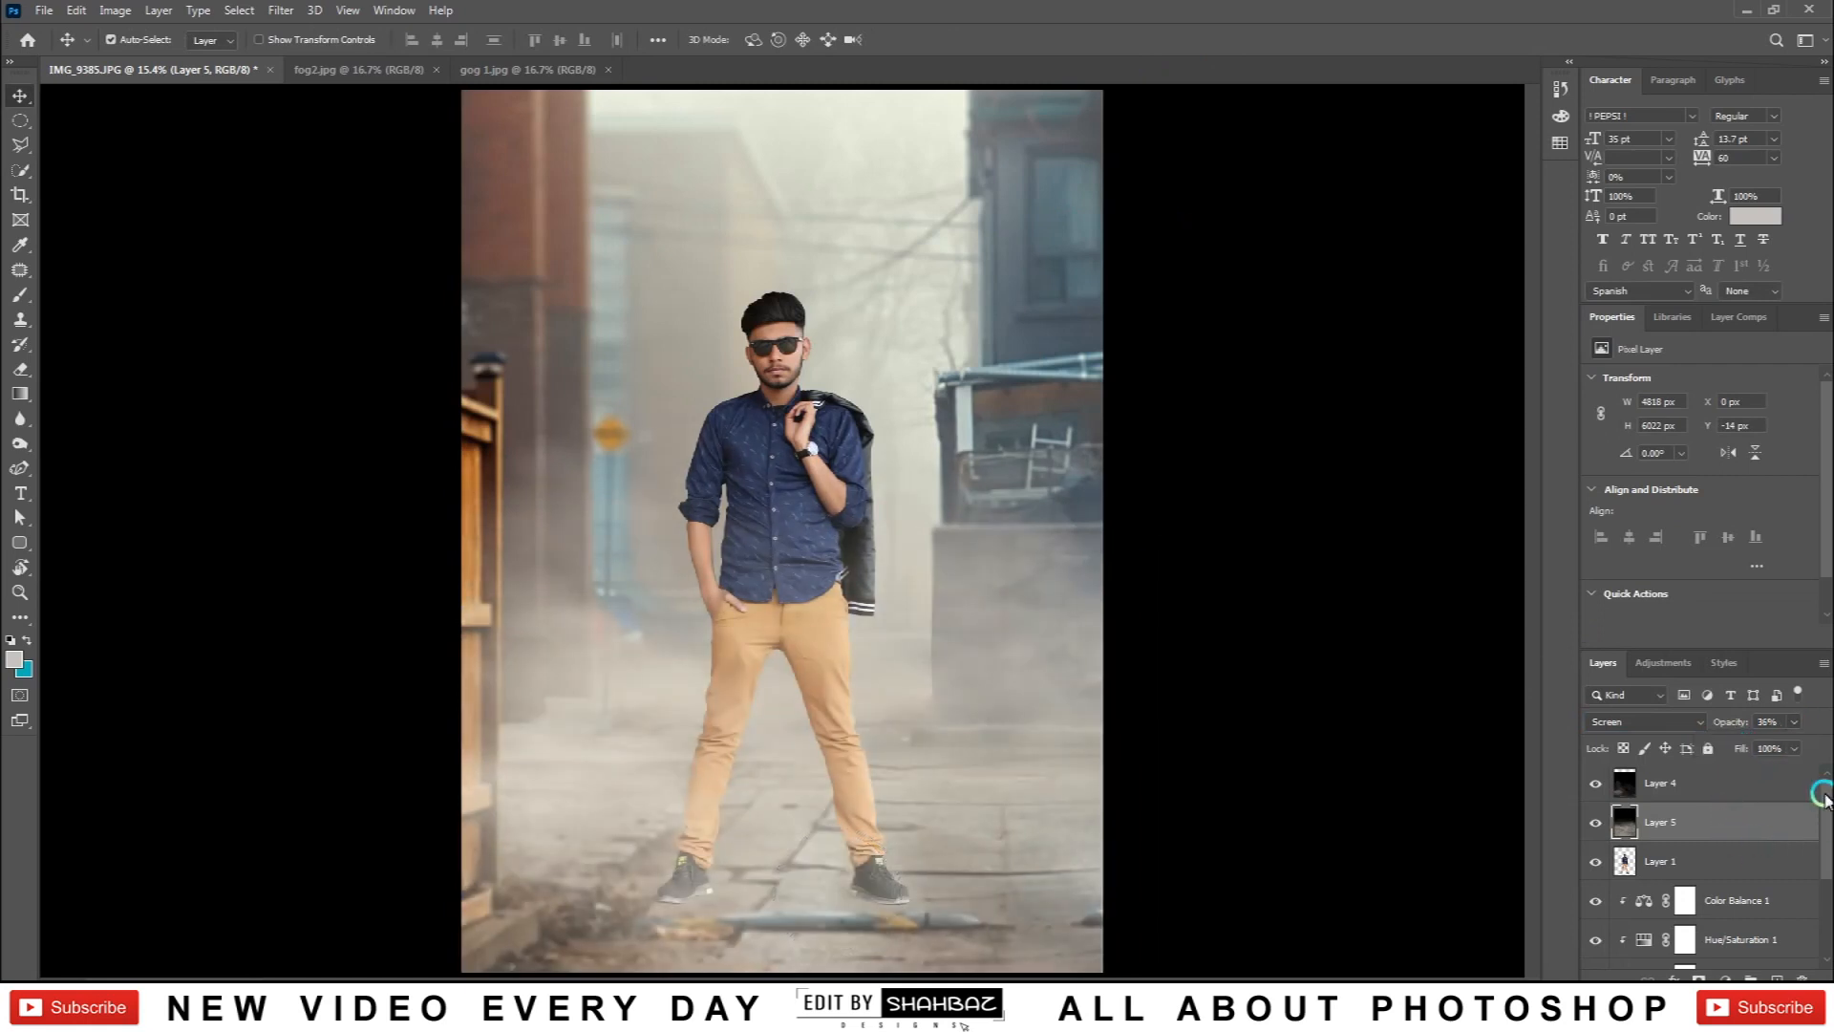
scroll(1768, 860, down, 3)
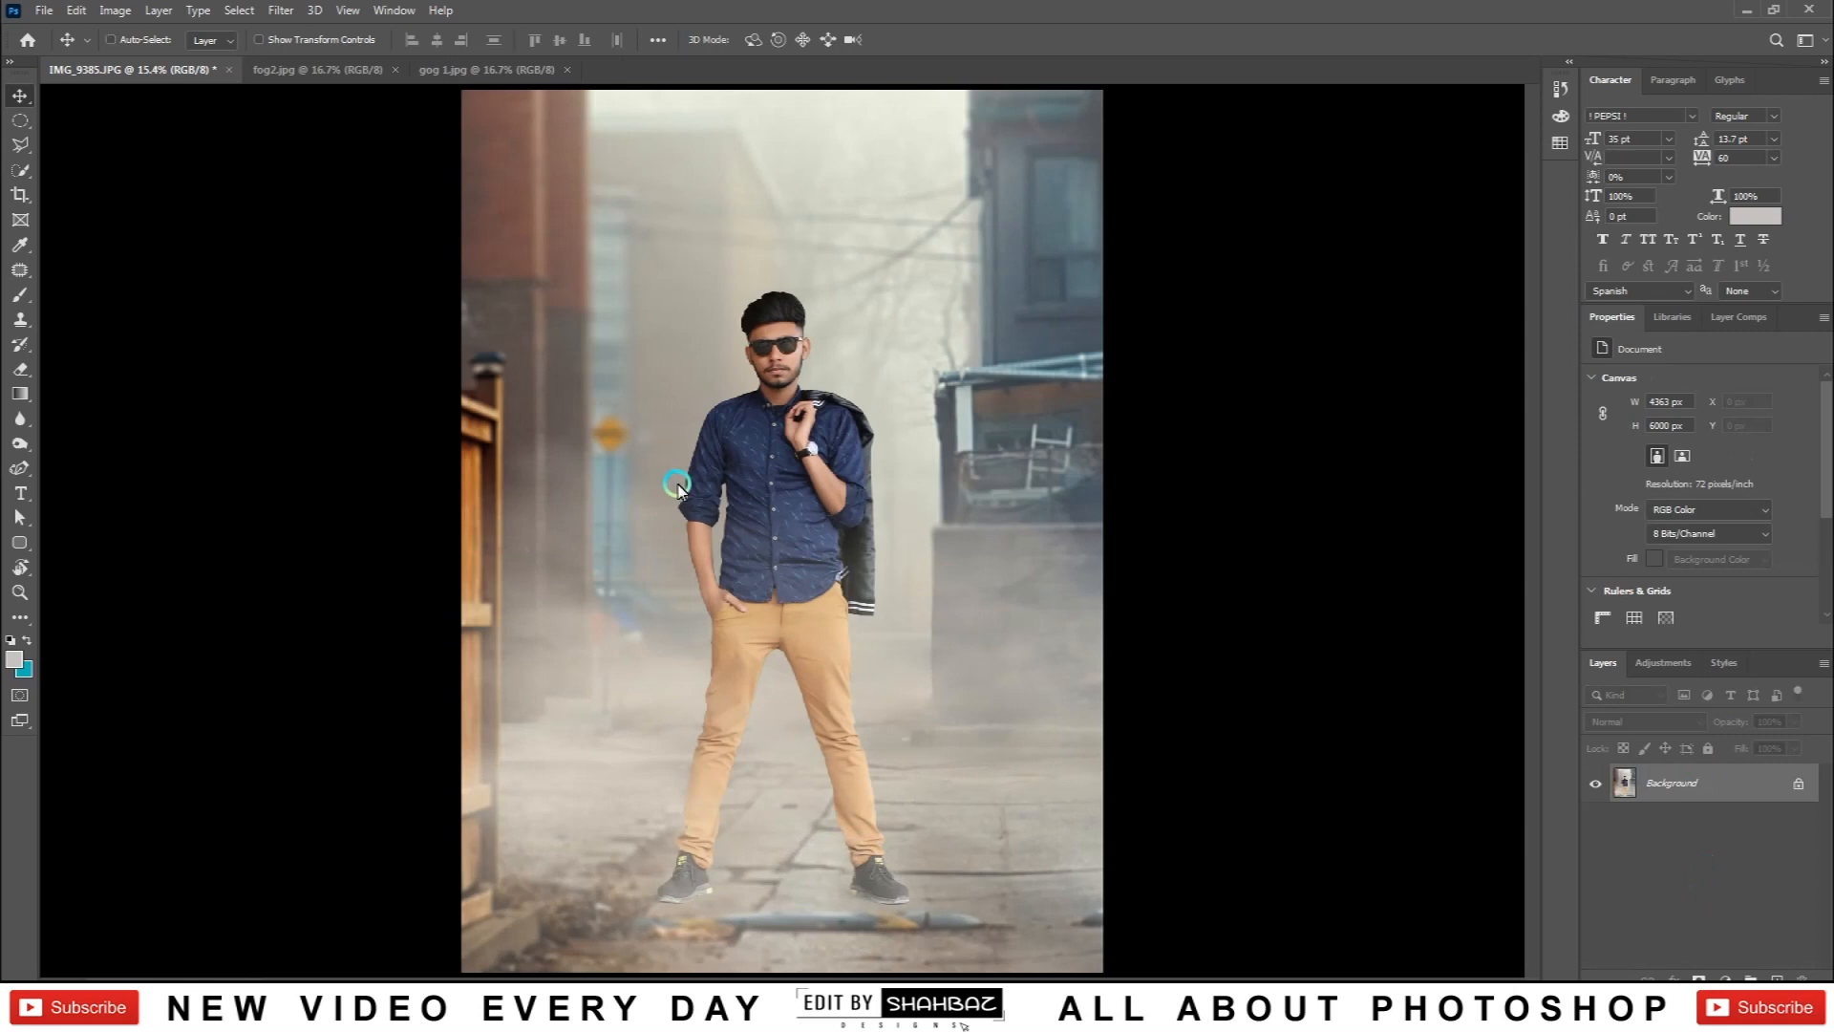
key(ctrl+minus)
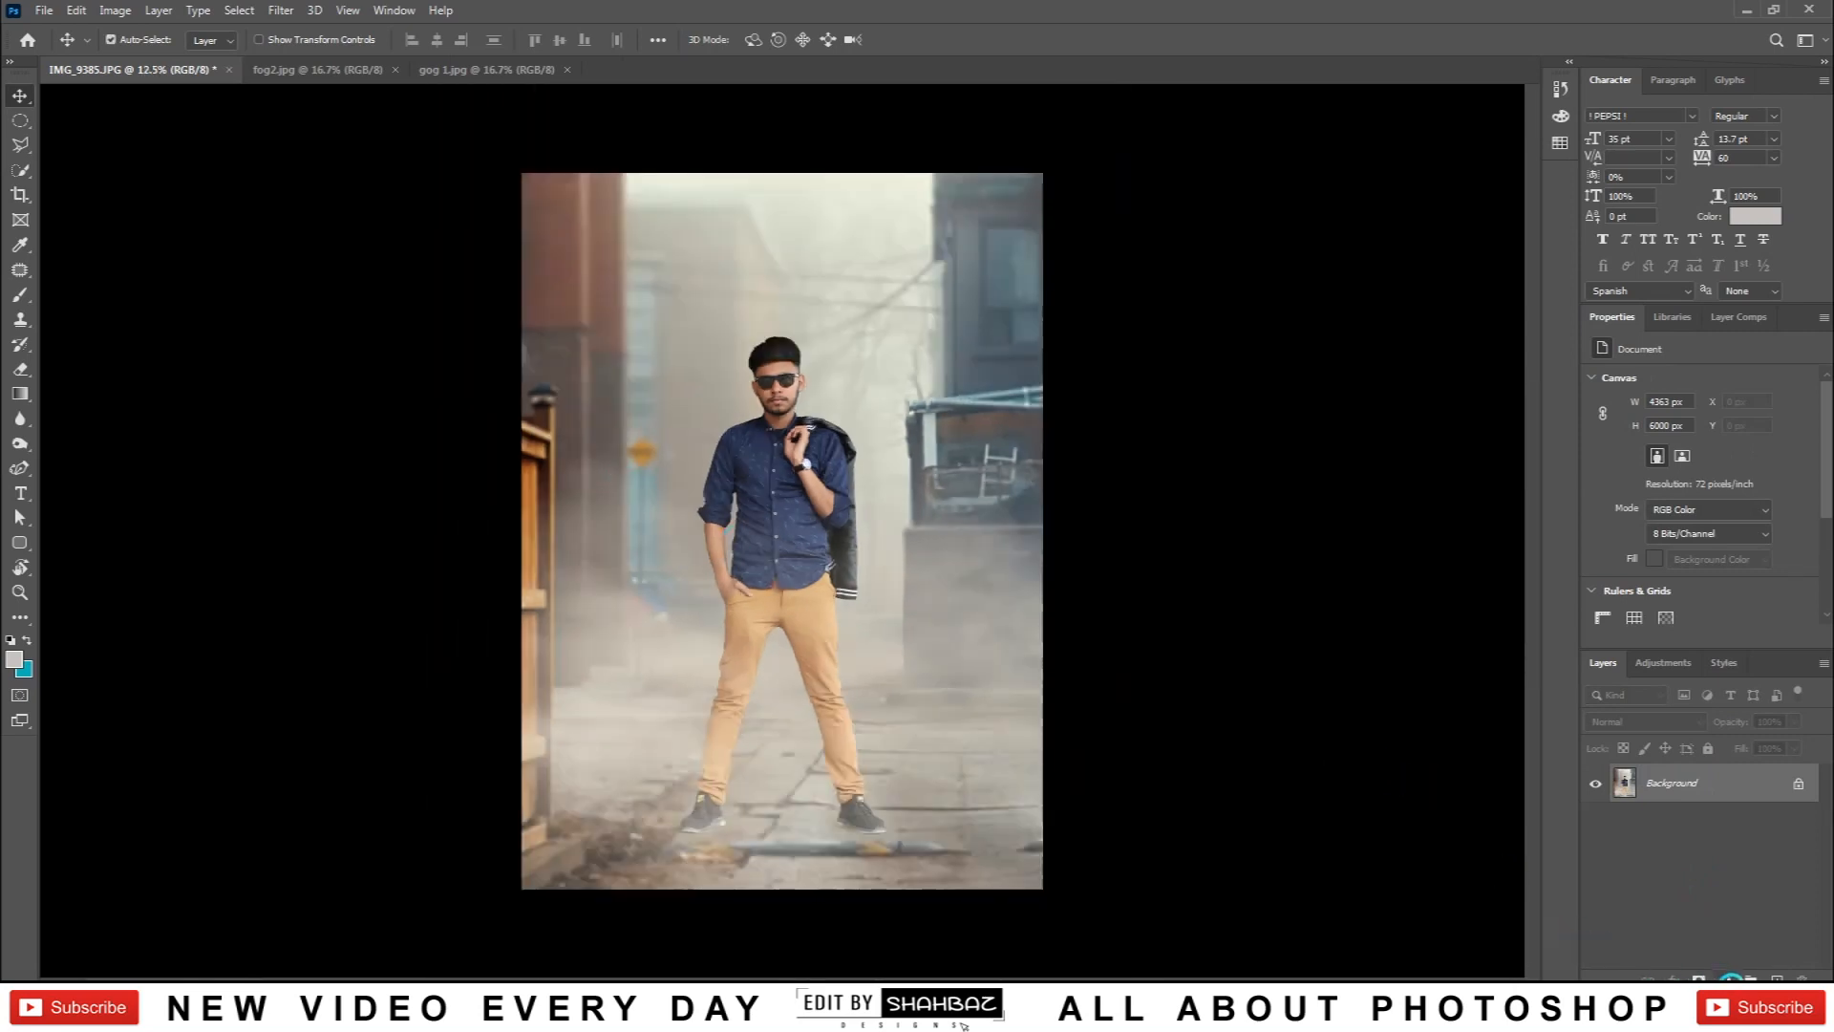
Step: Add a Color Balance adjustment shifting the midtones toward yellow, about -31, and flatten it into the Background
click(1731, 980)
click(1716, 769)
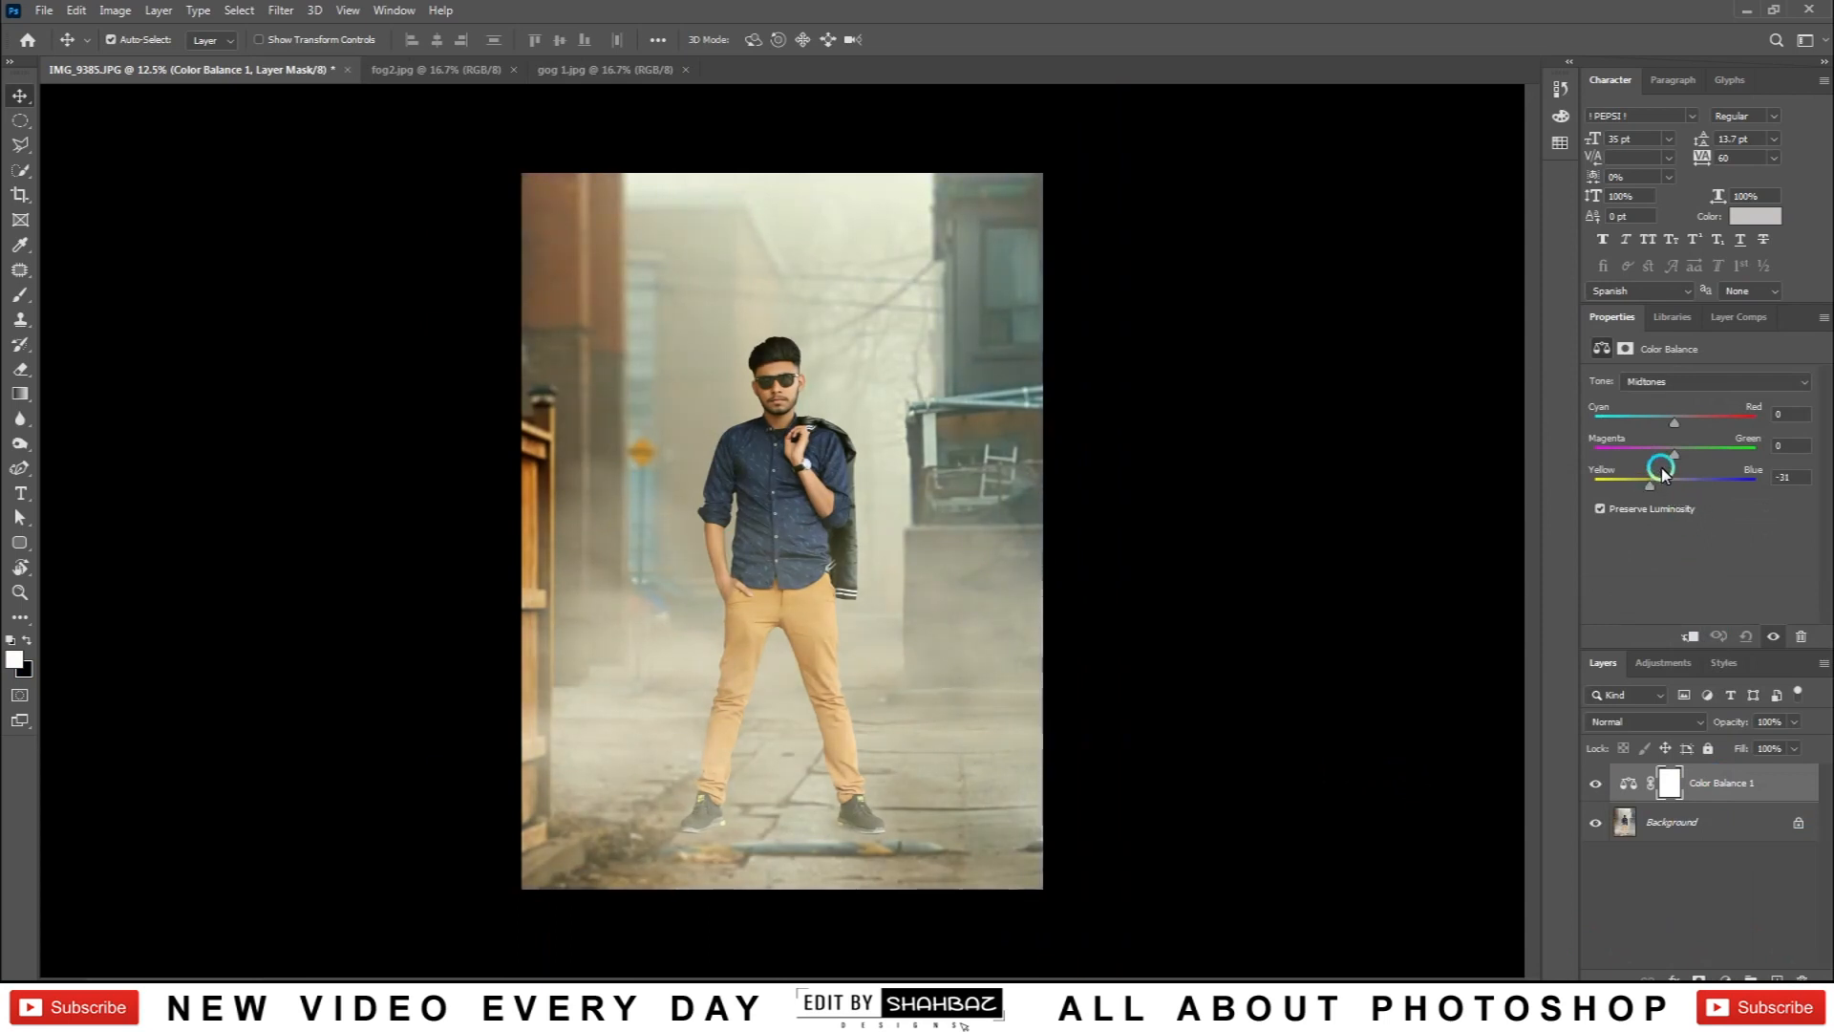
click(1678, 424)
click(1698, 895)
click(1714, 798)
Step: Start the Camera Raw filter on the flattened image and set Blacks to -36, Whites to -100 and Highlights to -47
click(283, 11)
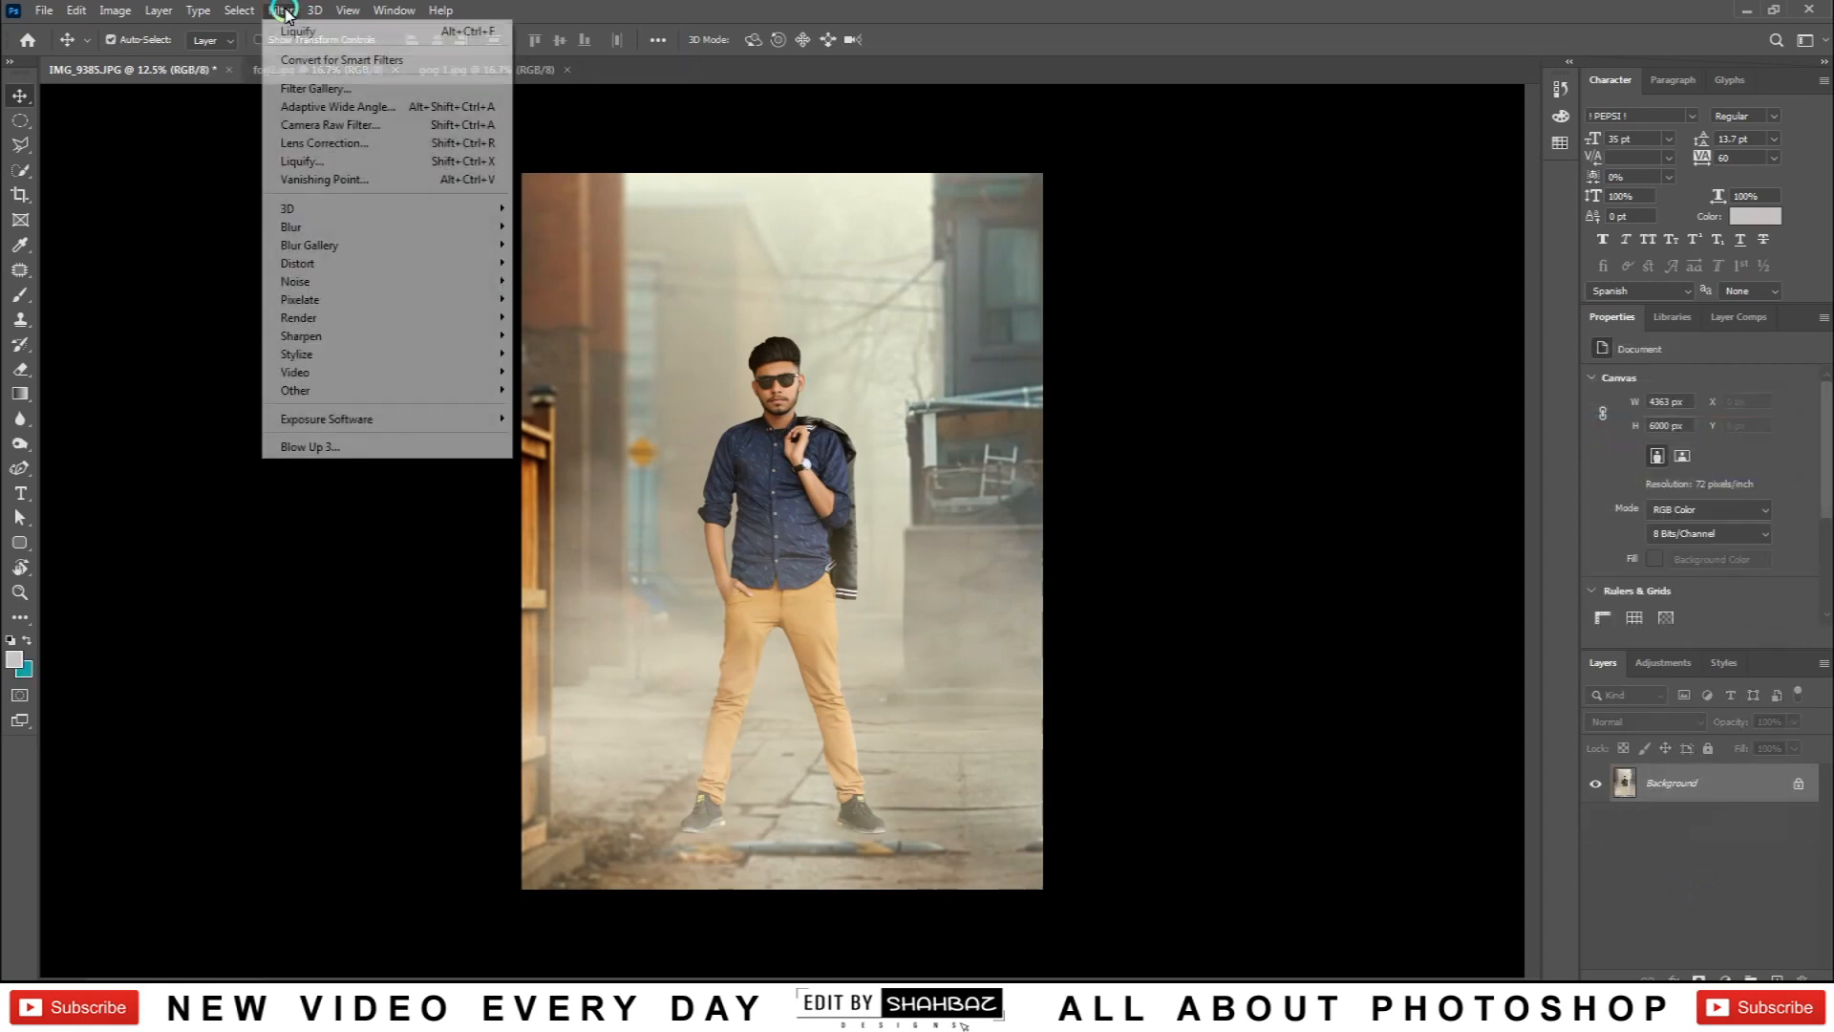
click(315, 124)
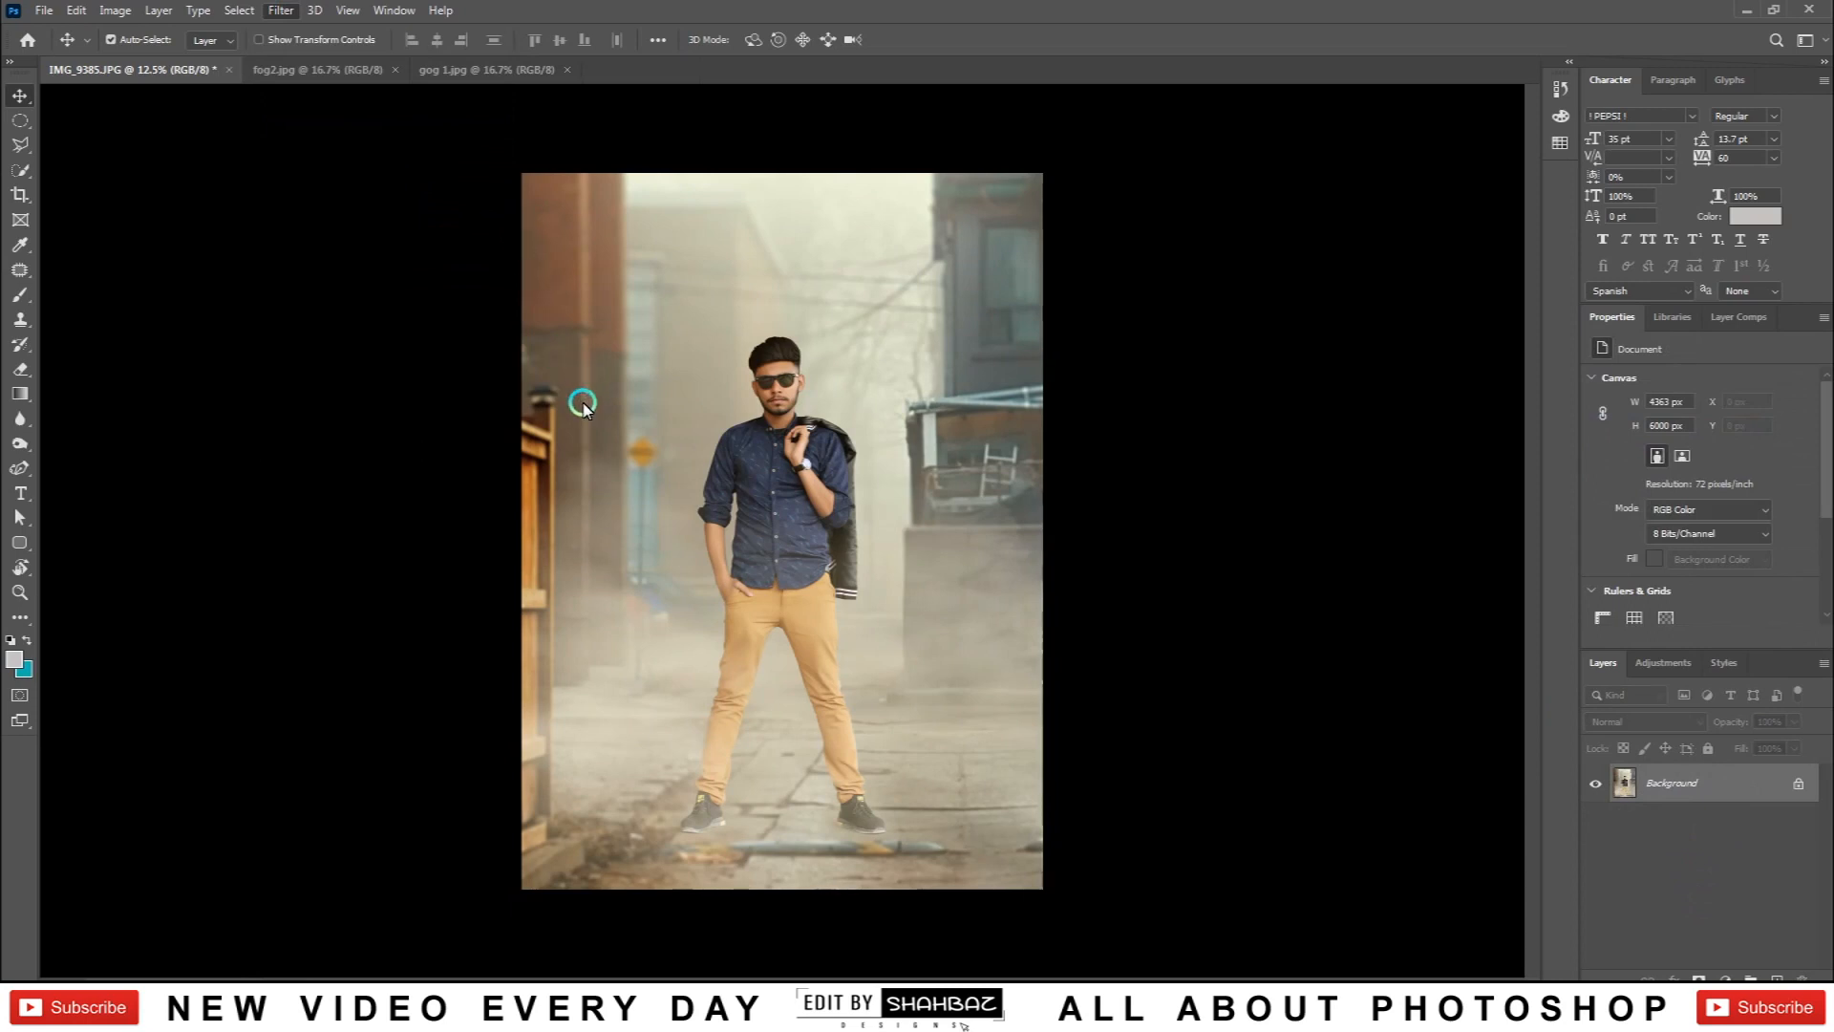
scroll(1481, 530, up, 15)
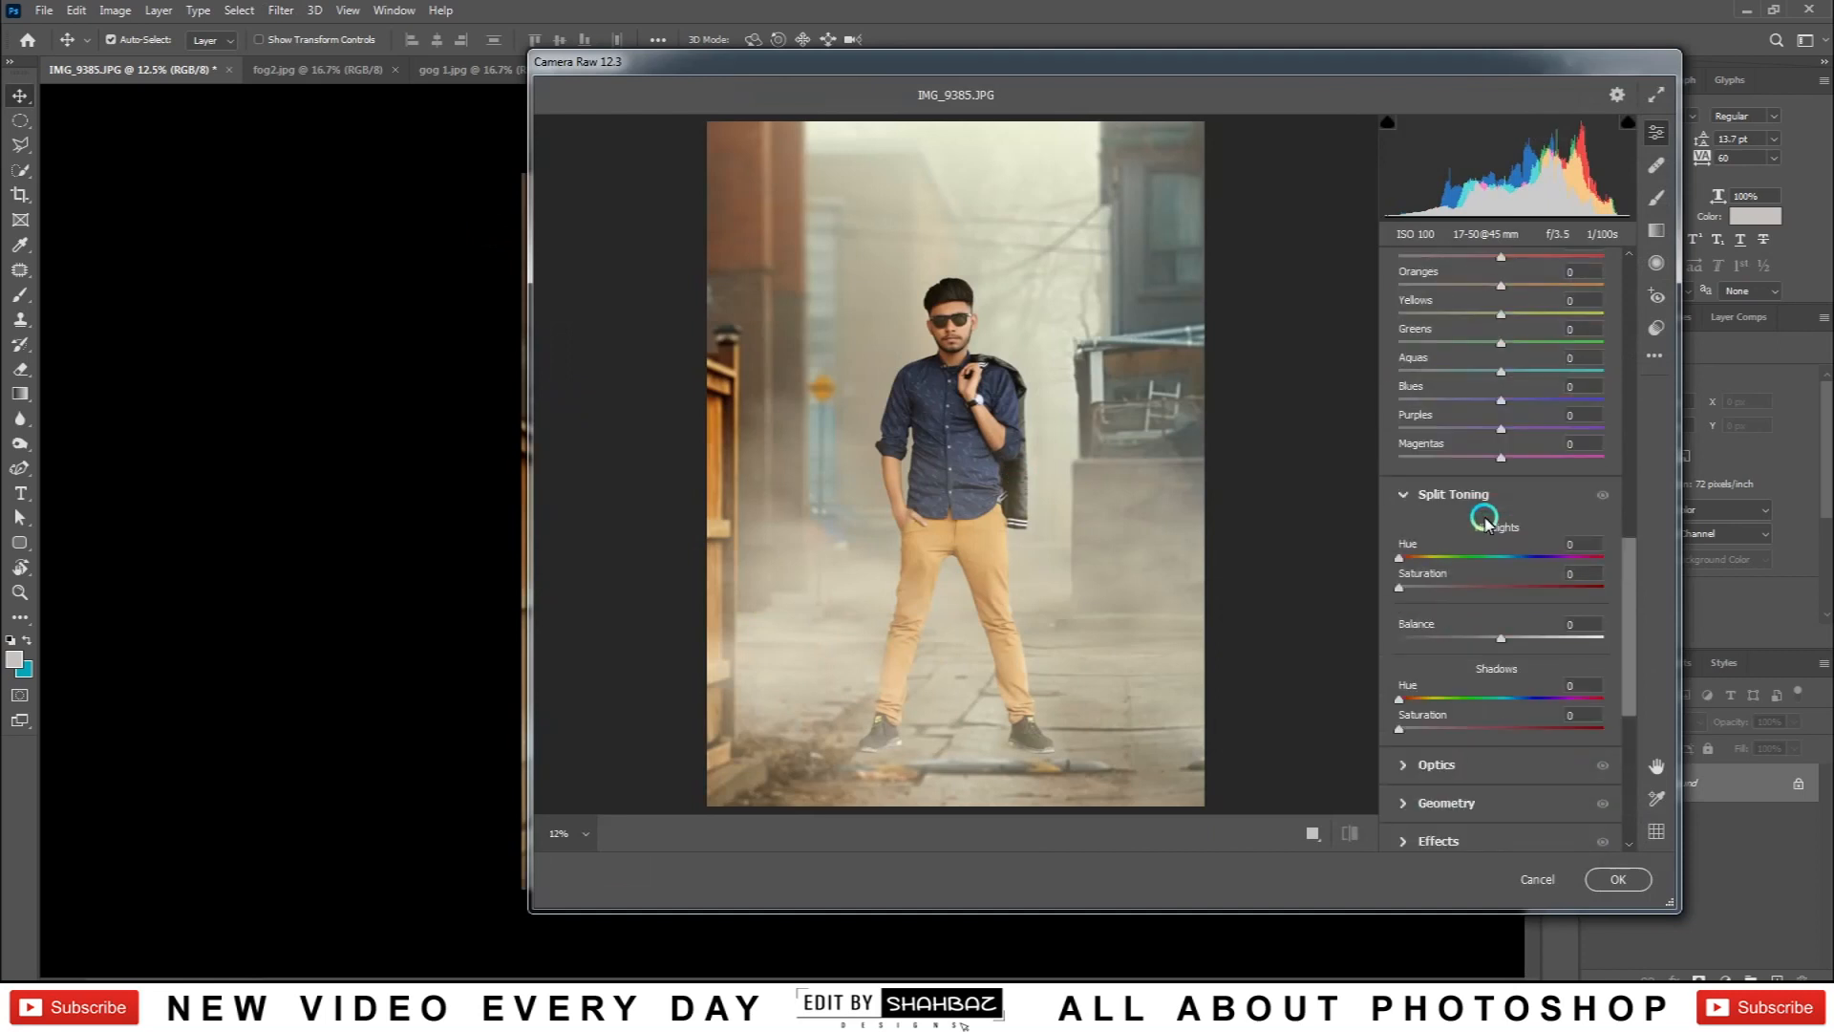
drag(1470, 524, 1397, 489)
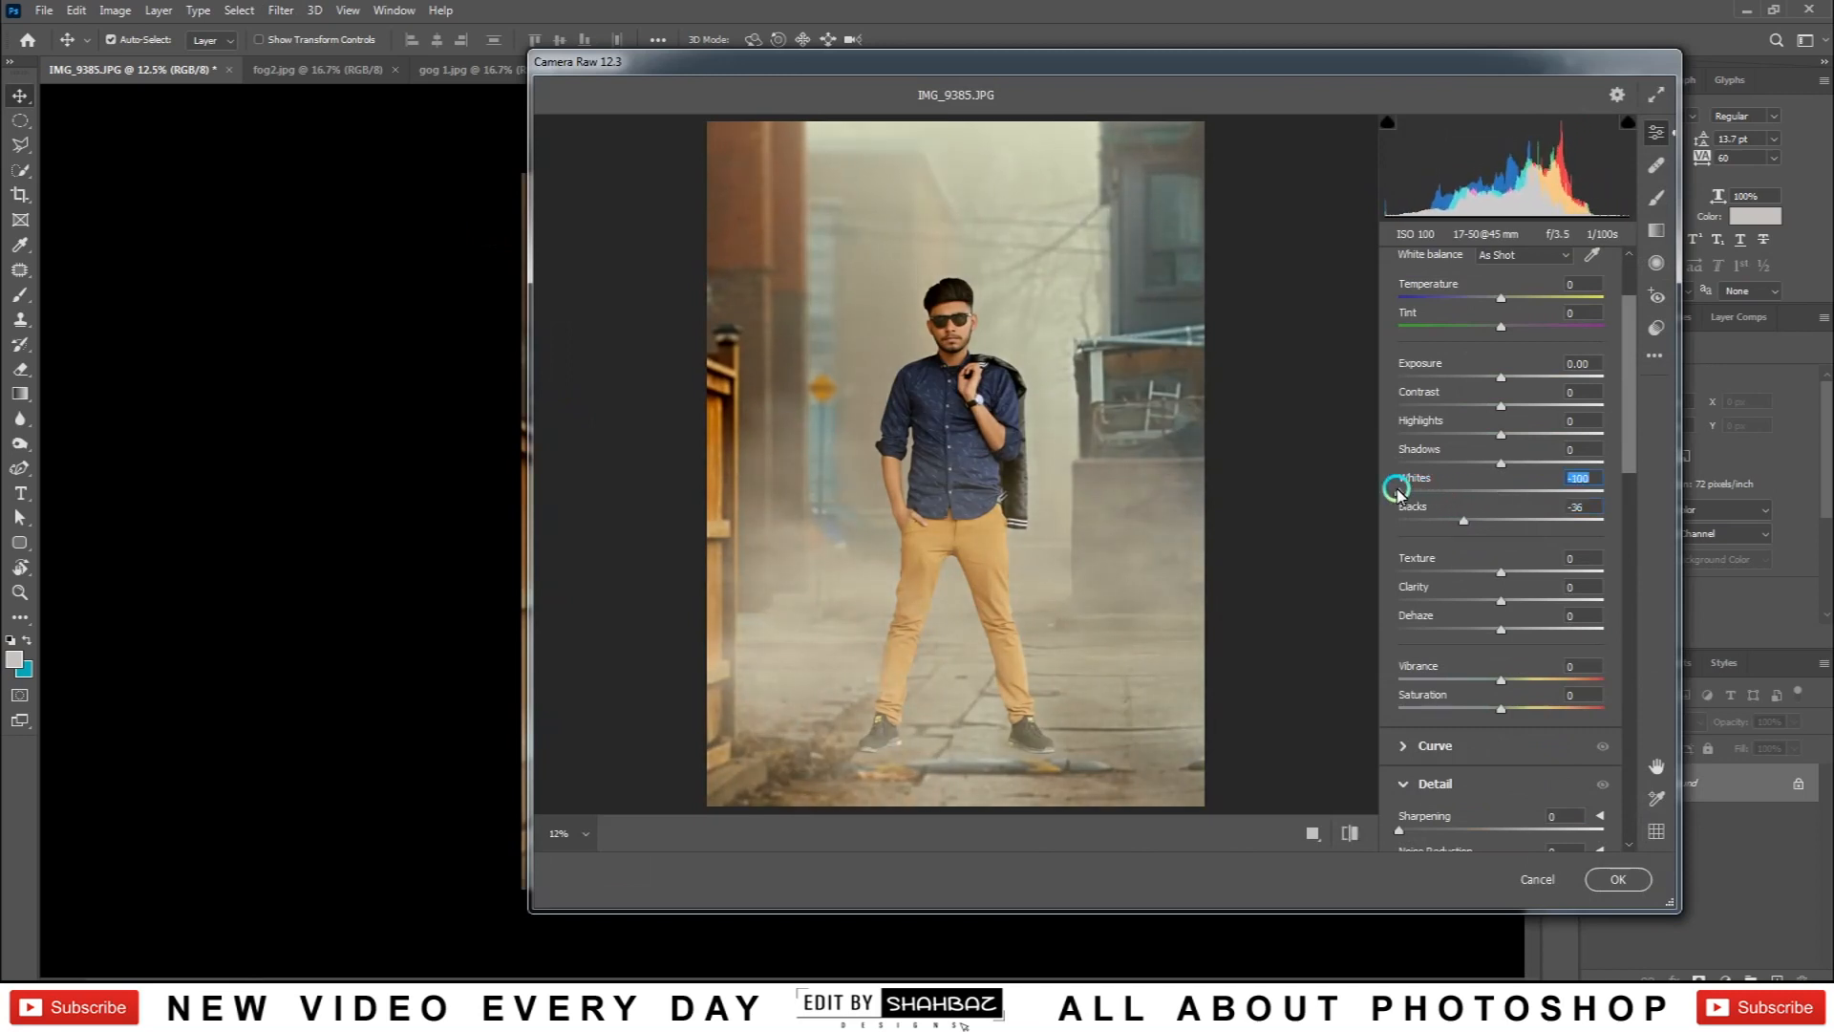
drag(1469, 440, 1453, 440)
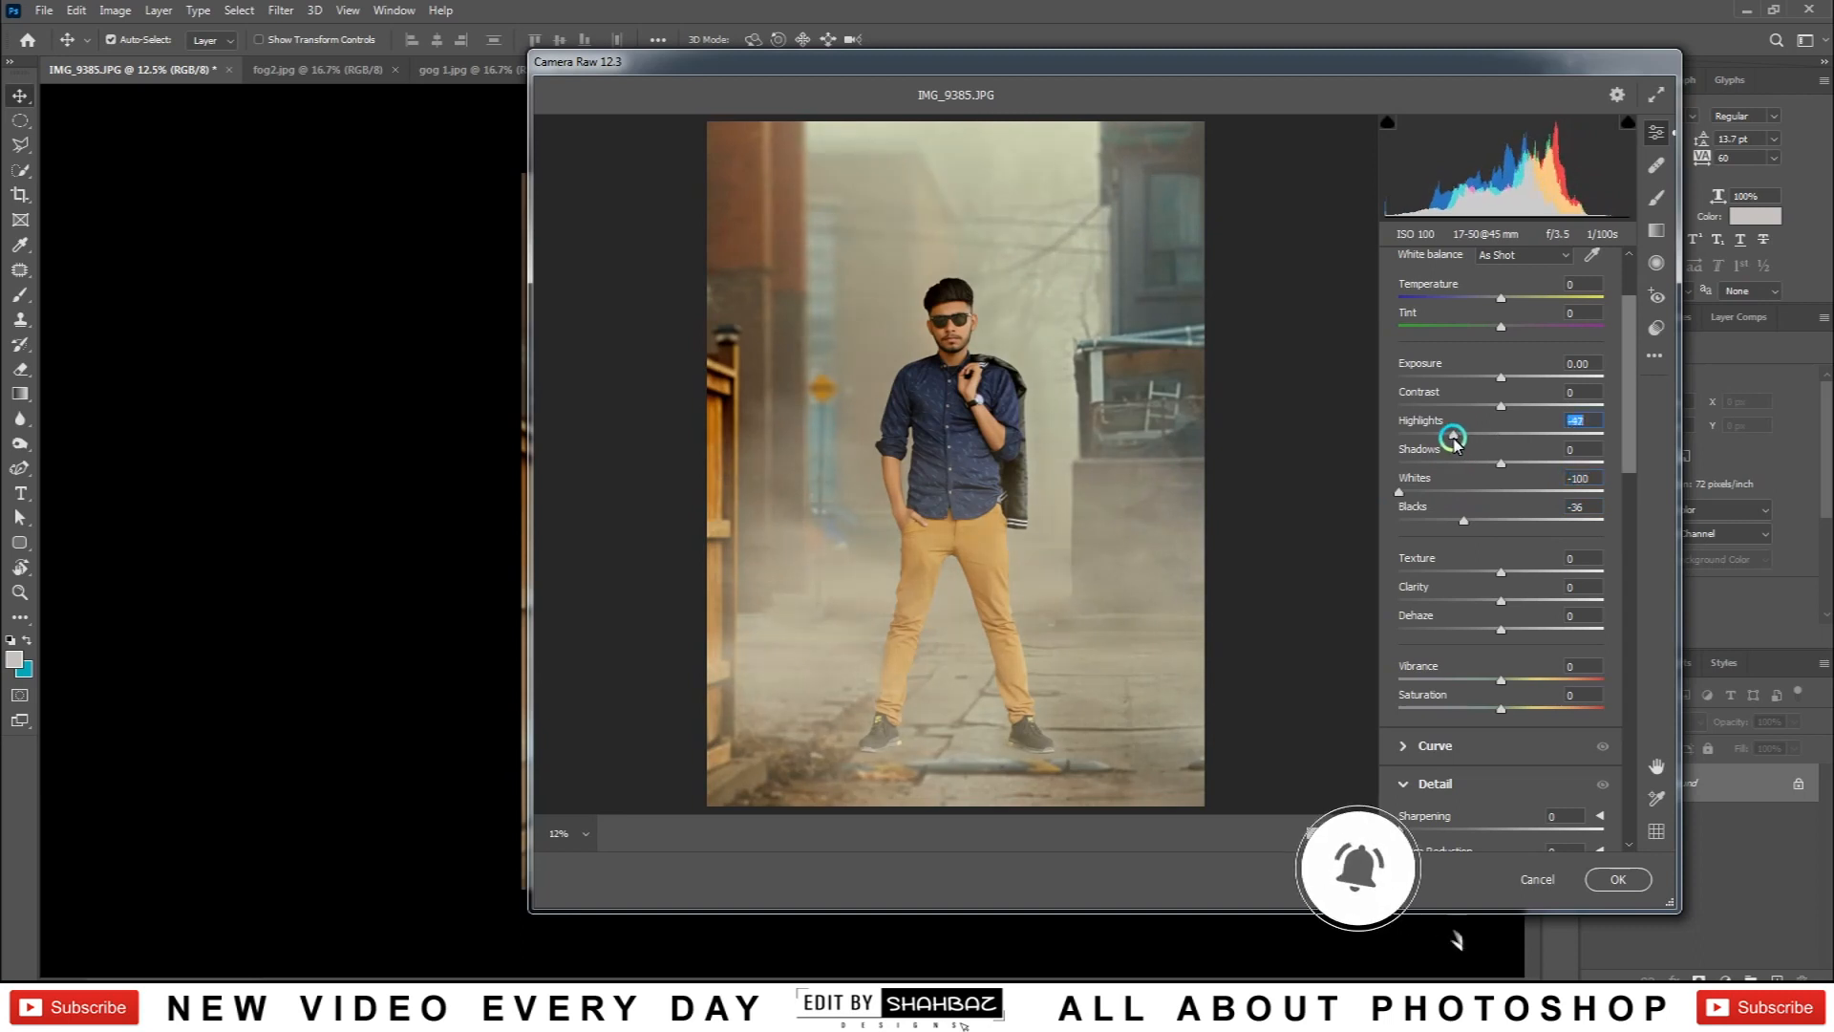
Step: Set Clarity to +40, Blacks to -50 and Exposure to +0.15, and warm the color temperature slightly
drag(1524, 602, 1534, 607)
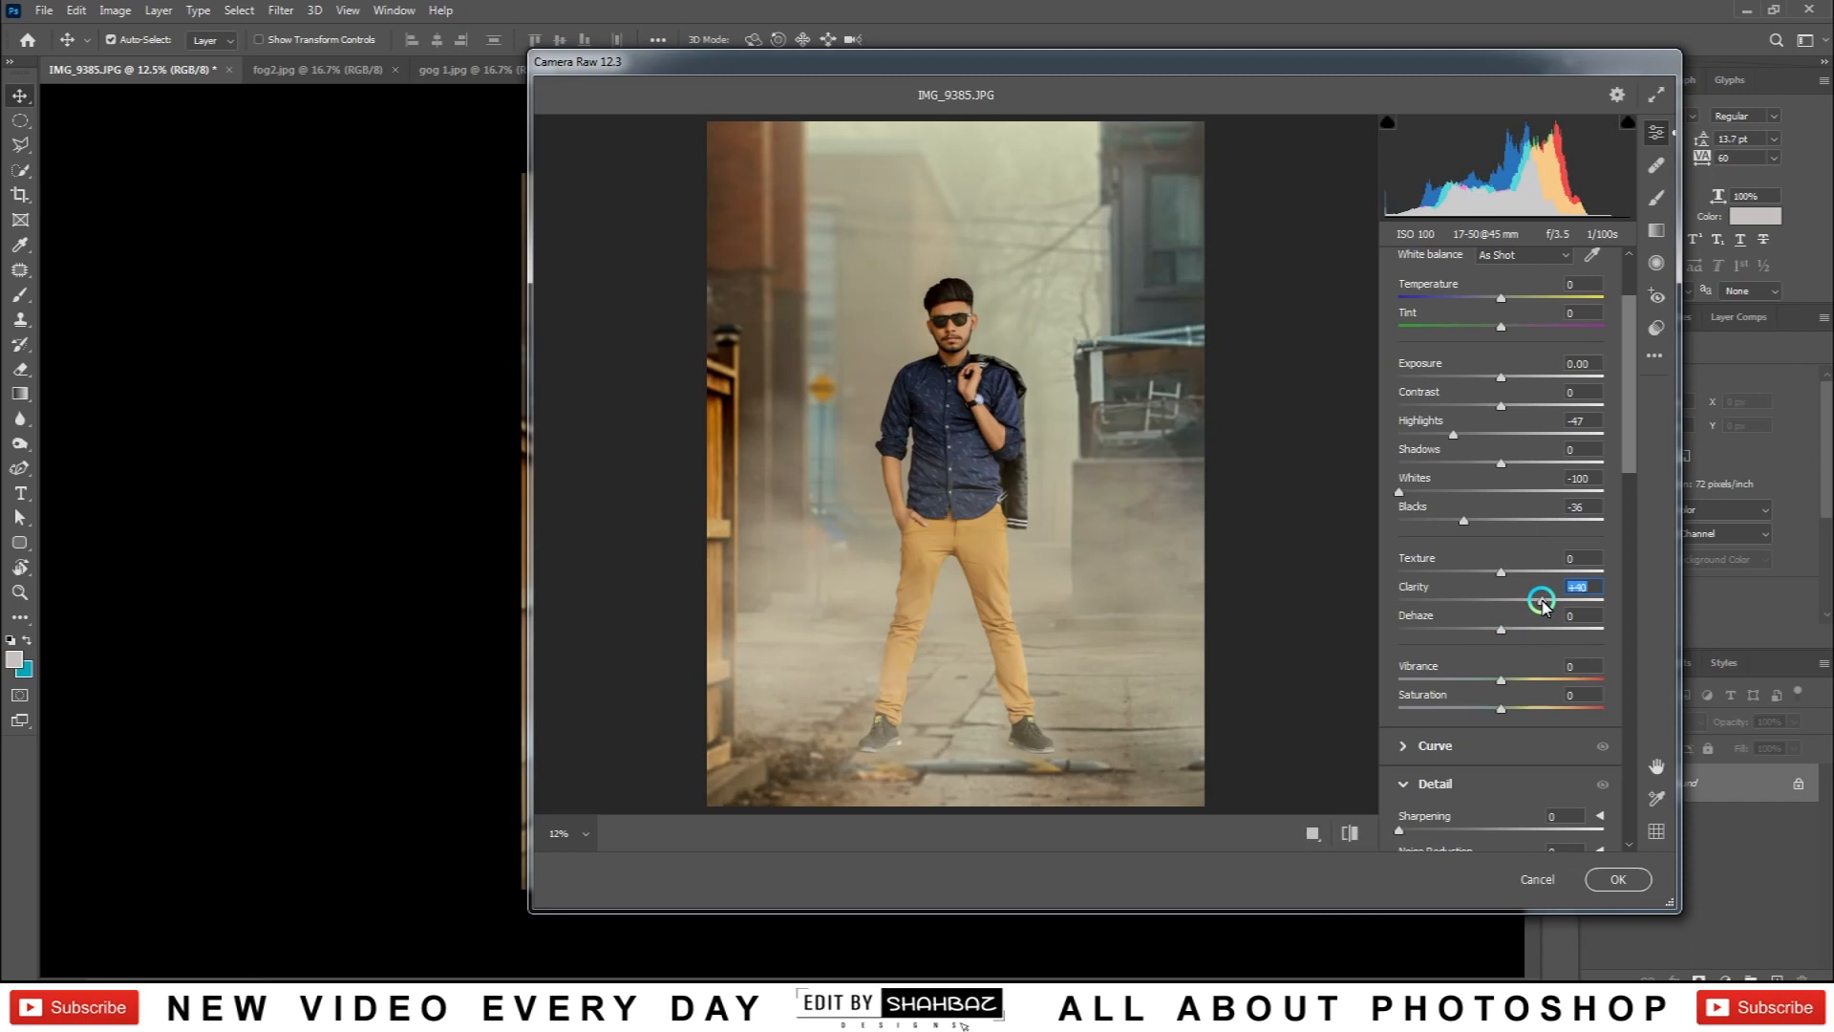
drag(1457, 521, 1451, 523)
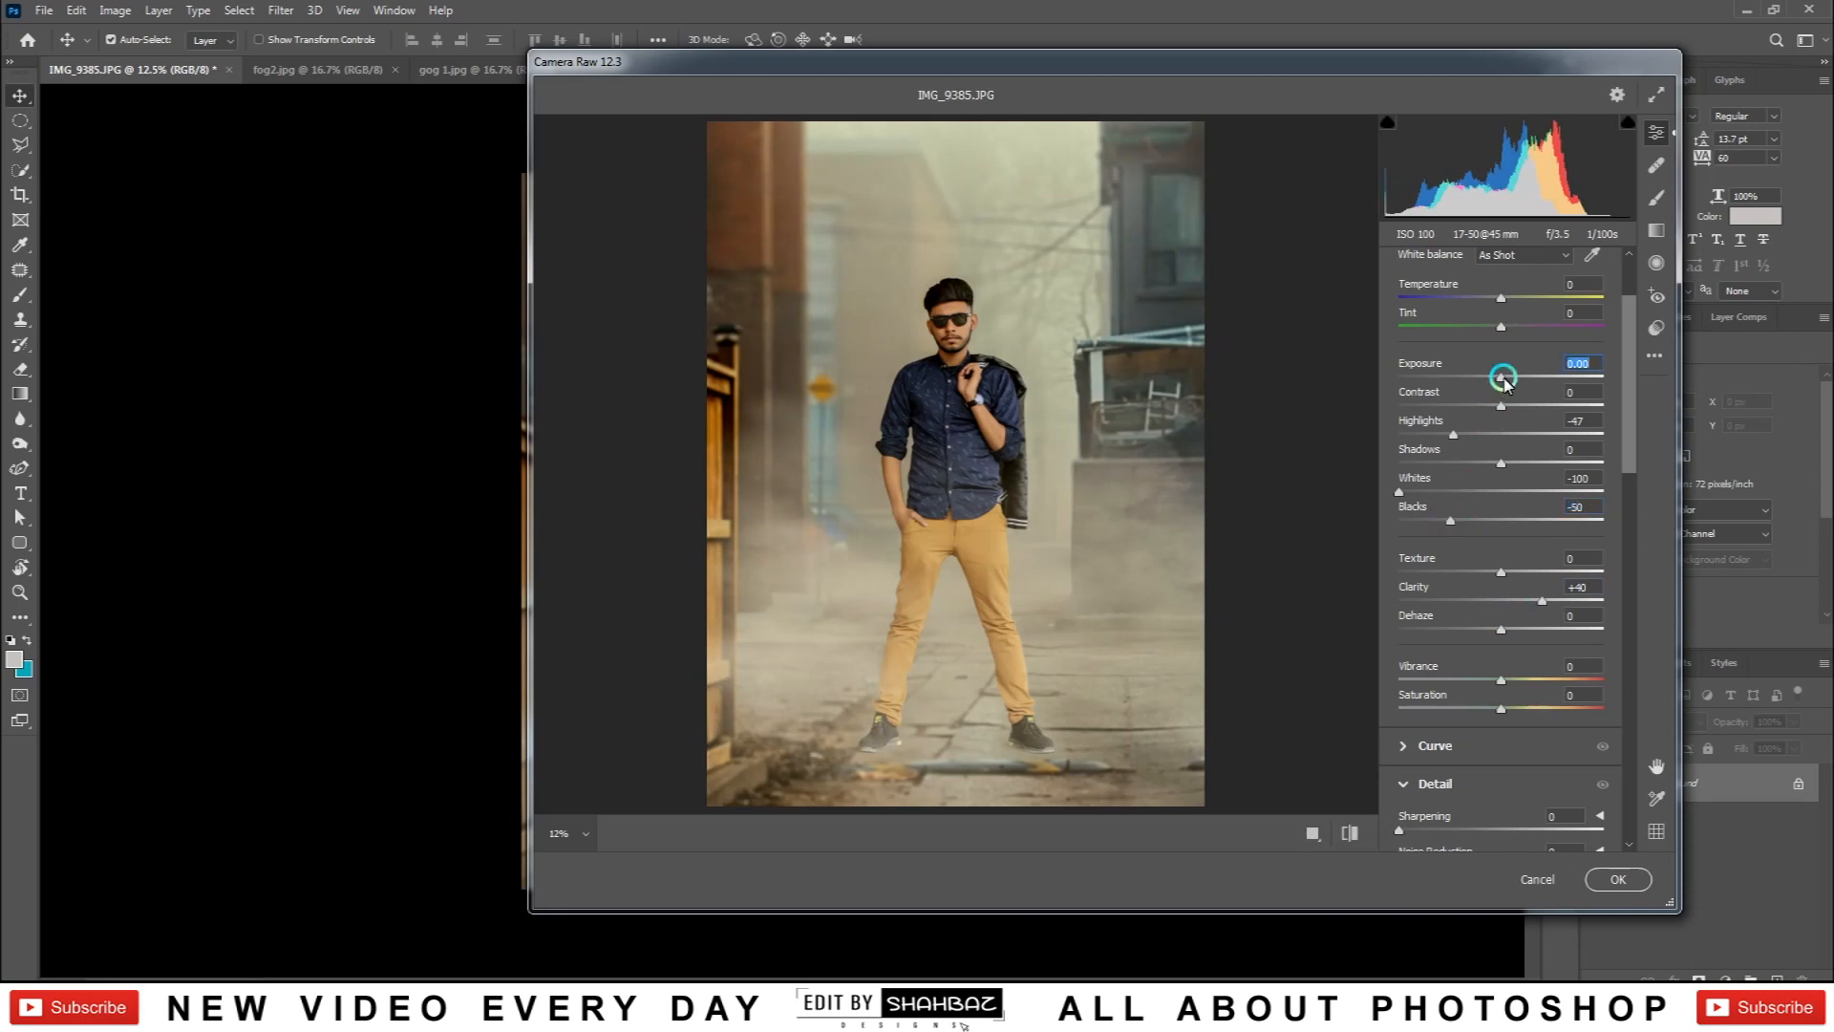
drag(1504, 380, 1507, 374)
drag(1506, 298, 1508, 299)
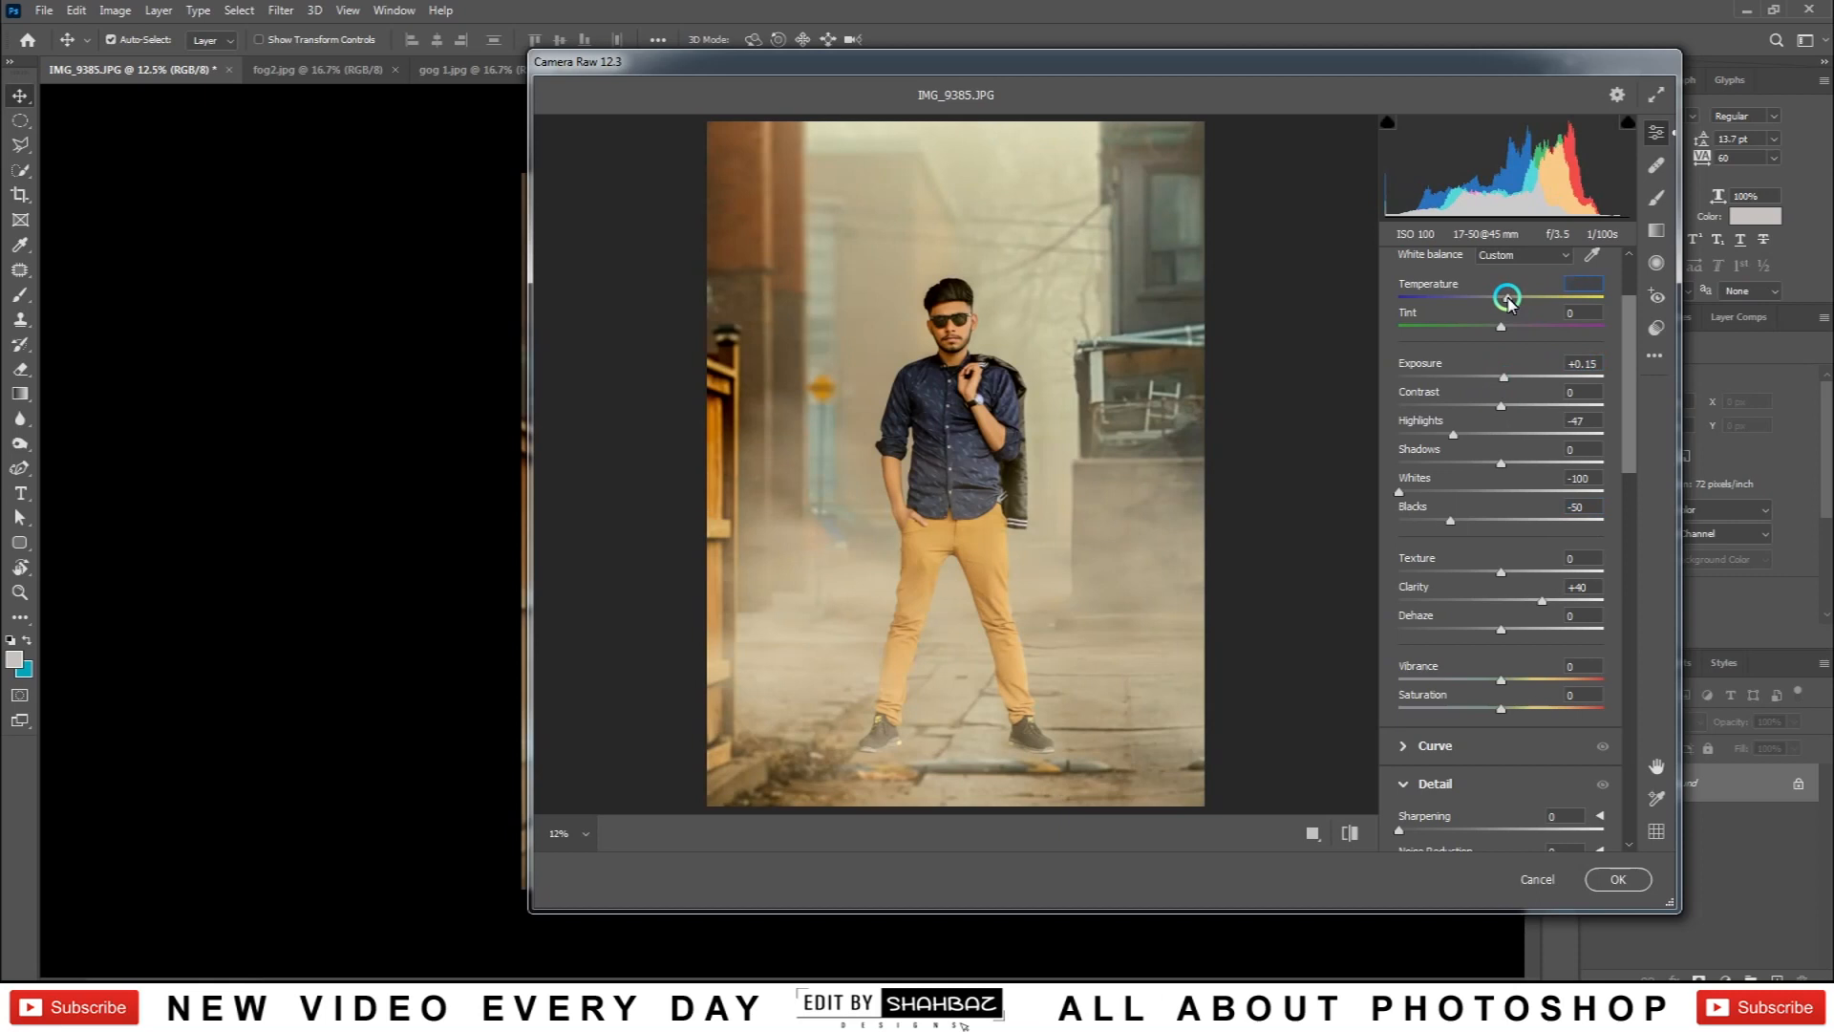
Step: Set Sharpening to 33, Color Noise Reduction to 22 and the hue of Reds to -11 and Oranges to -10, and apply the filter
scroll(1533, 610, down, 4)
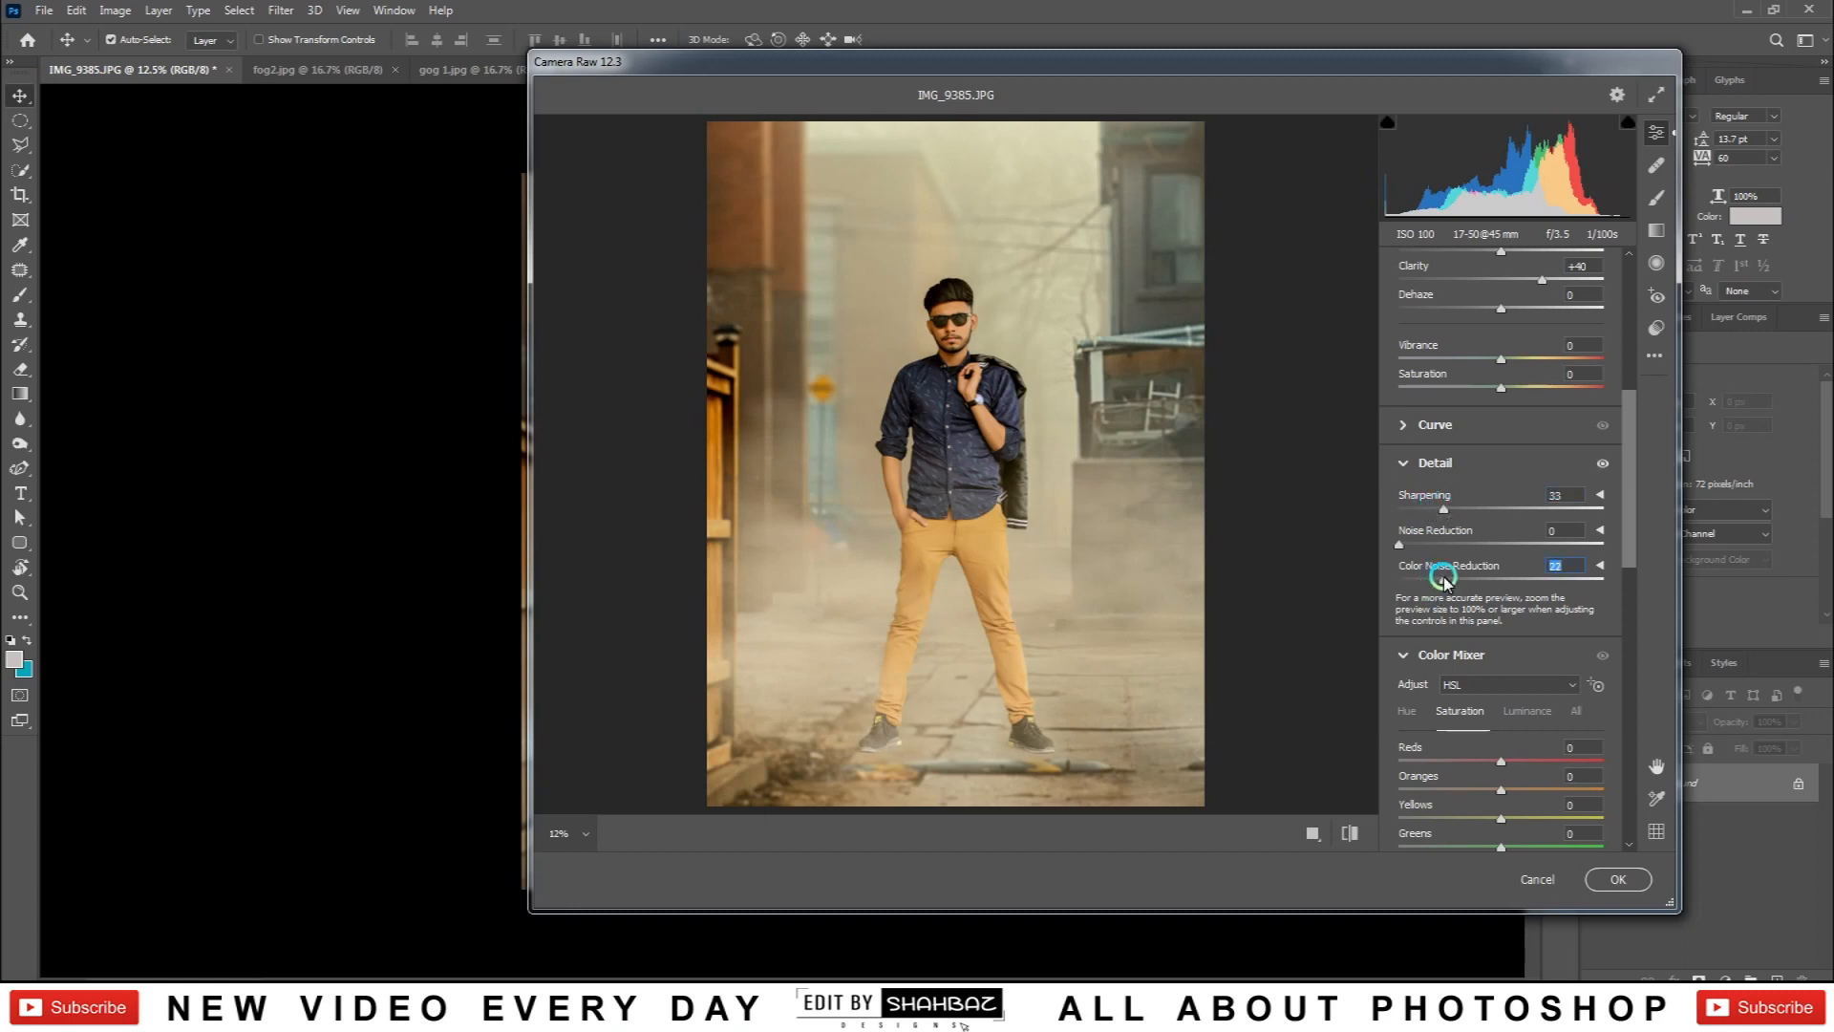
scroll(1503, 663, down, 2)
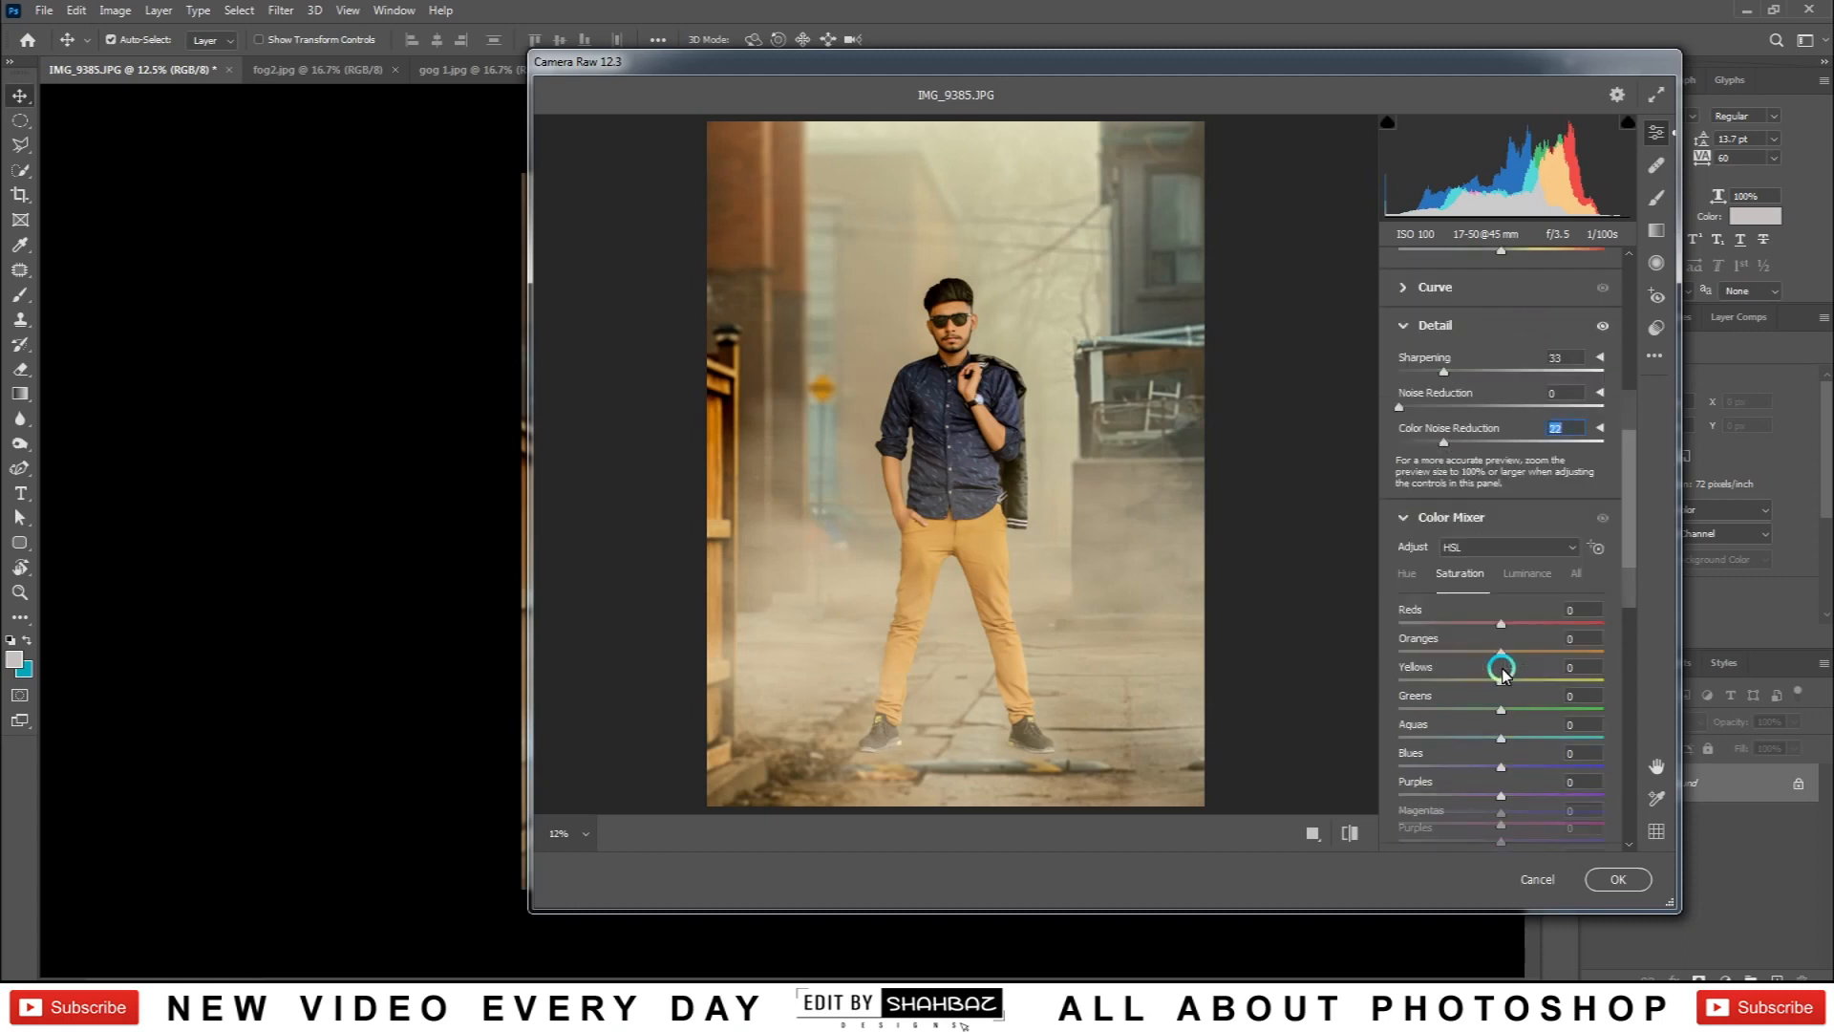
click(1407, 577)
mouse_move(1508, 623)
mouse_down()
mouse_move(1475, 622)
mouse_move(1522, 622)
mouse_move(1448, 652)
mouse_move(1491, 643)
mouse_up()
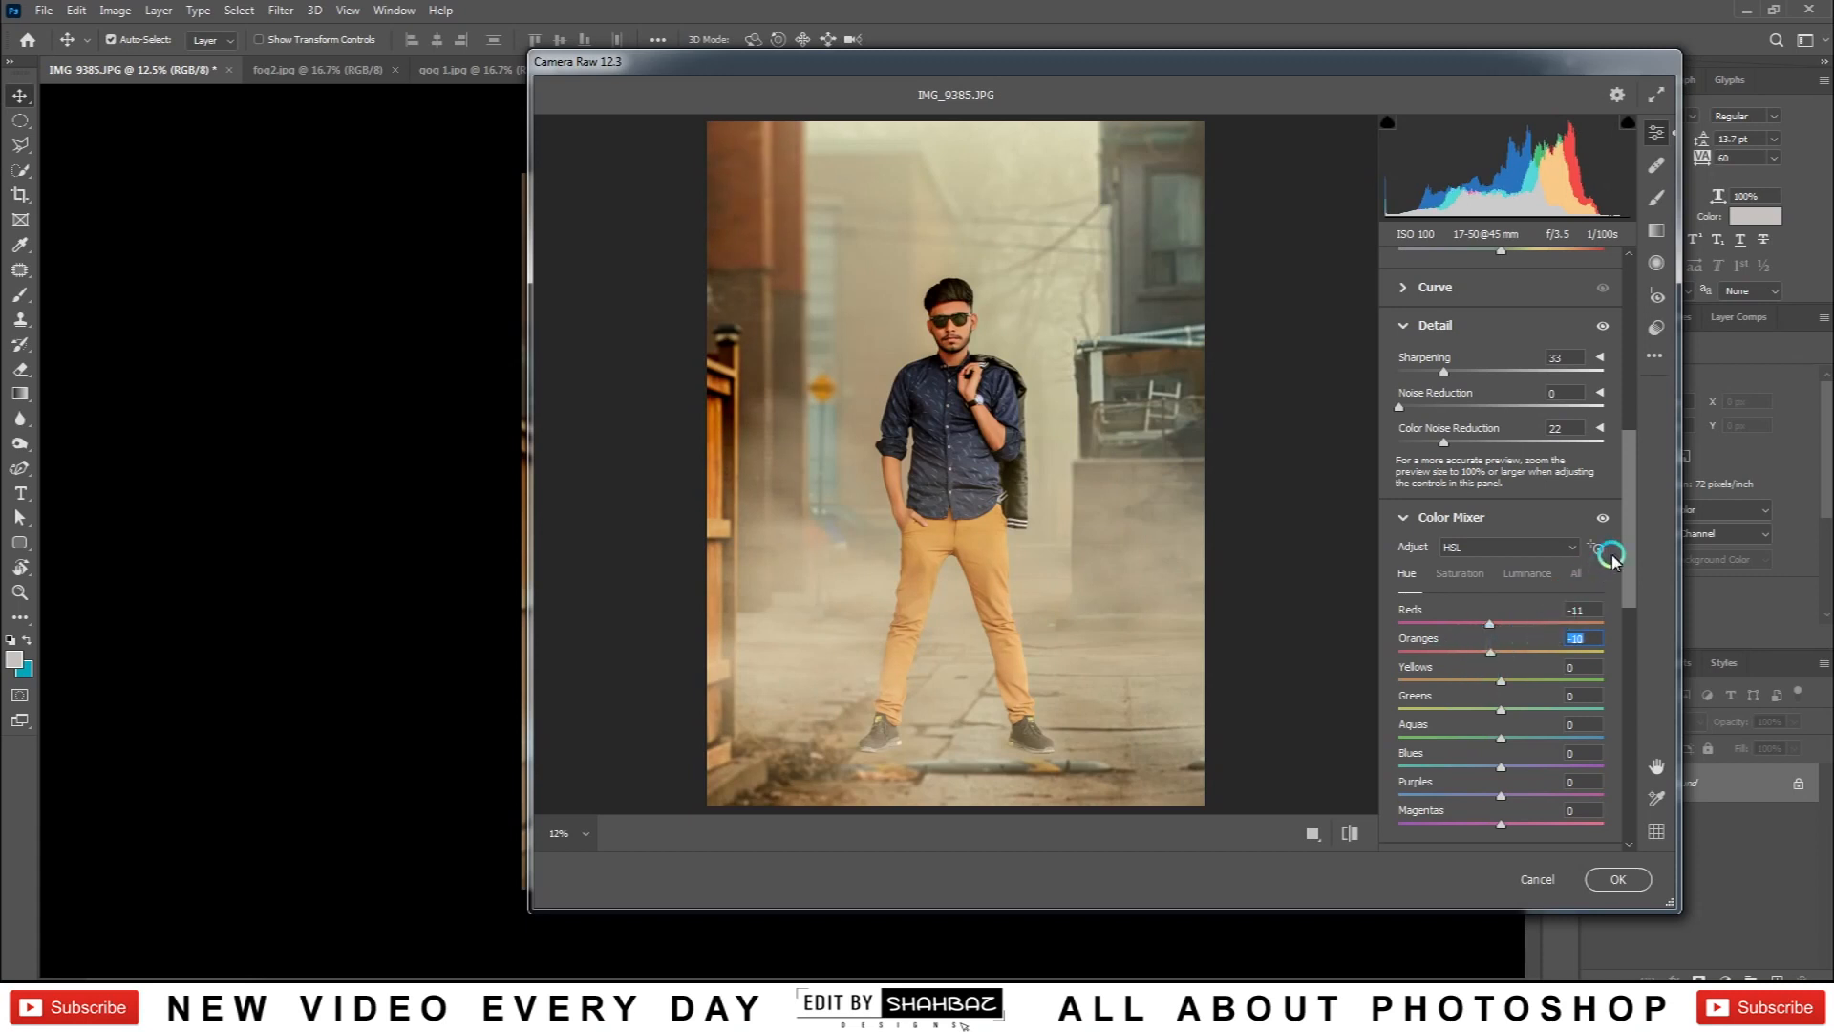
scroll(1613, 556, up, 3)
drag(1631, 529, 1525, 803)
click(1618, 879)
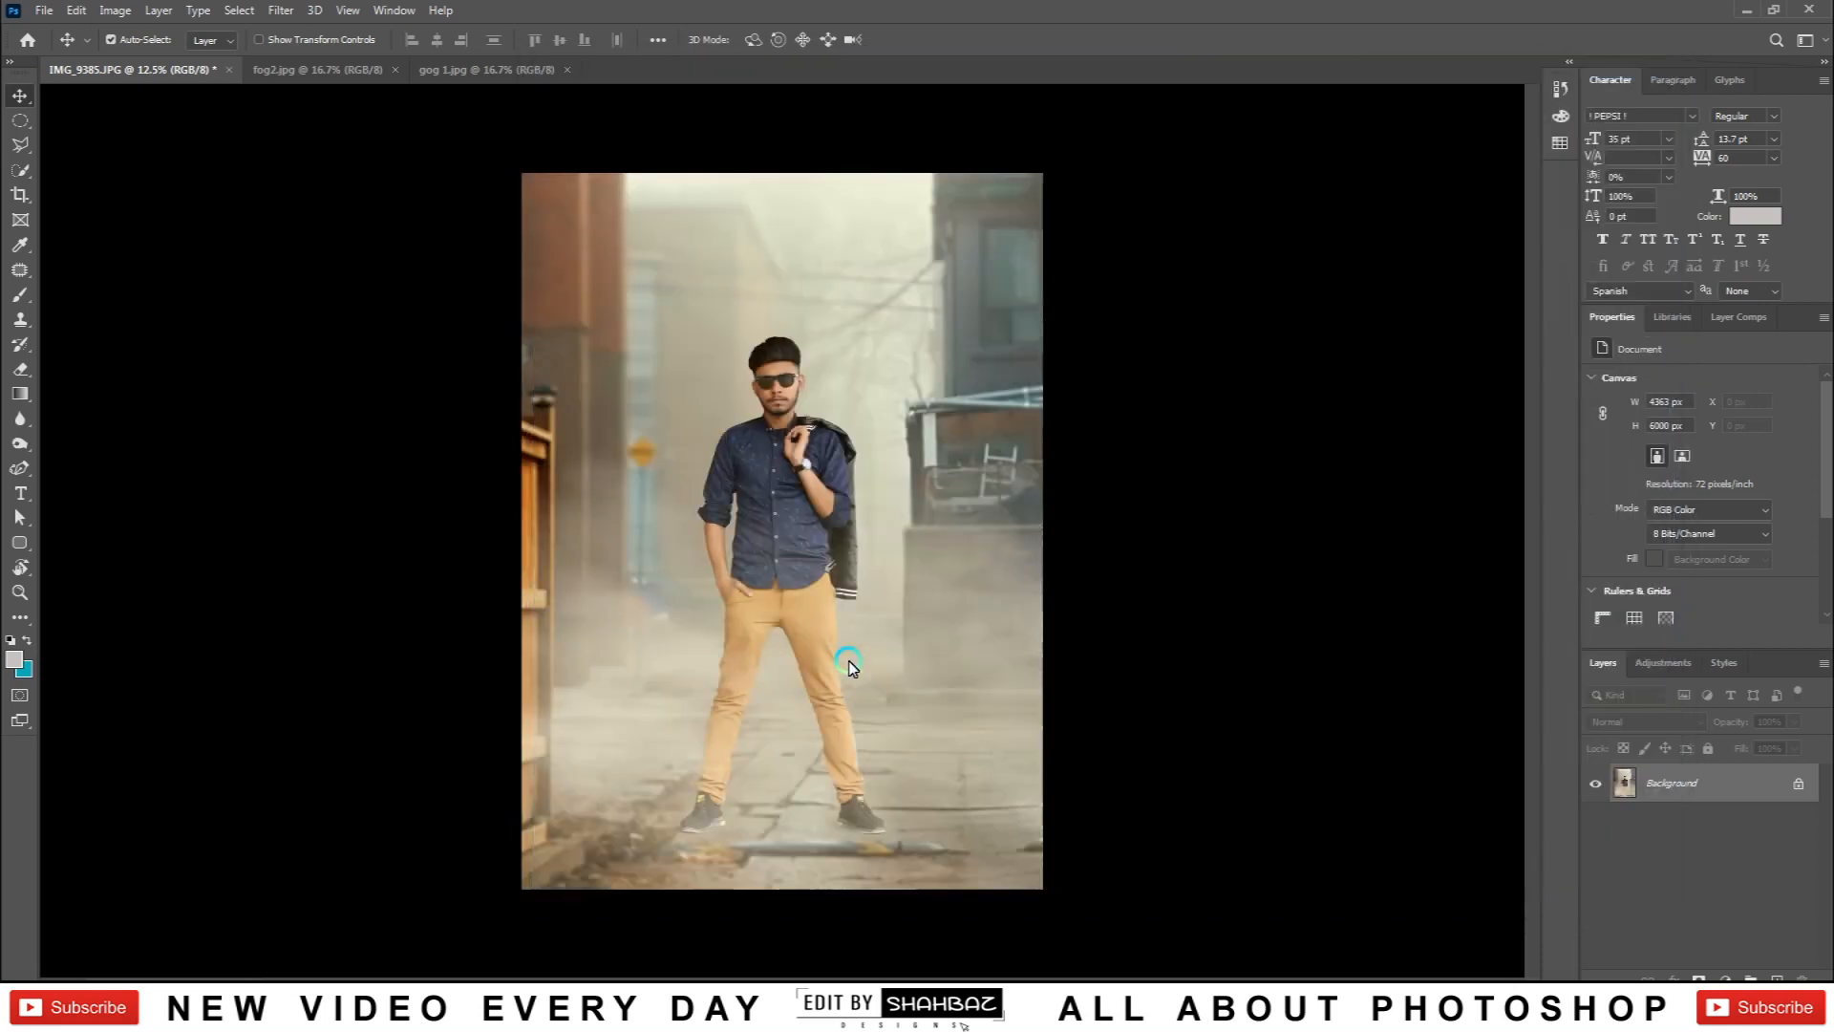